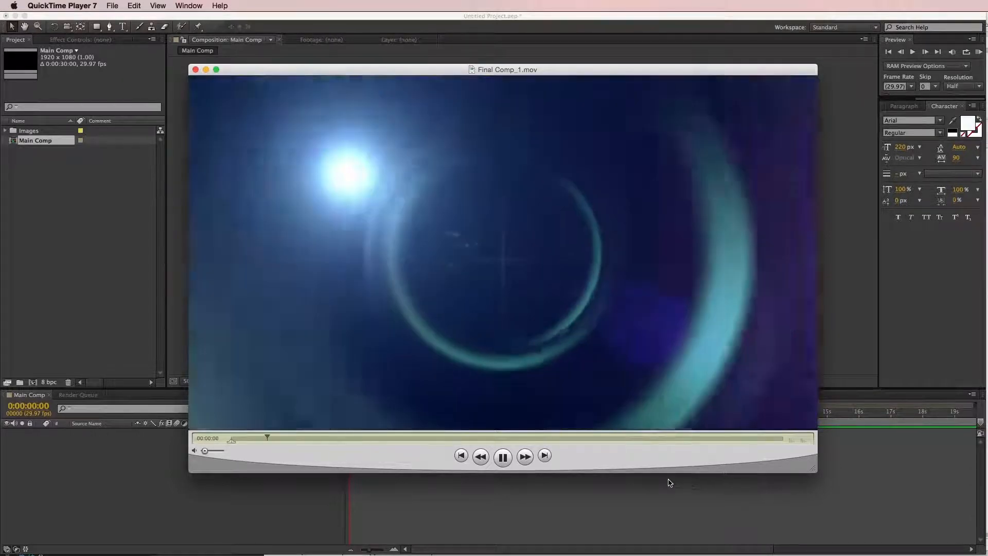
Step: Create a new square composition with a width of 1080 px and a height of 1080 px
click(473, 496)
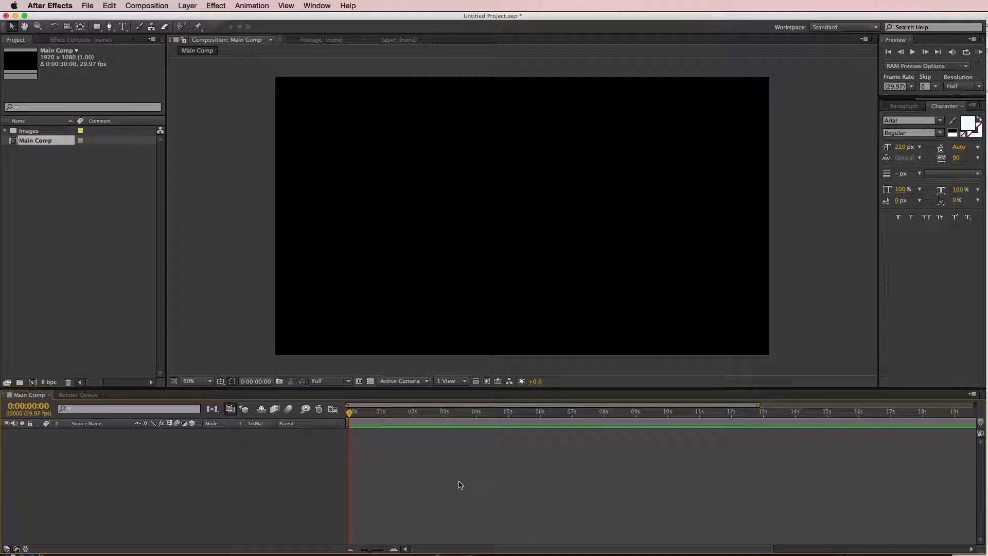
click(147, 6)
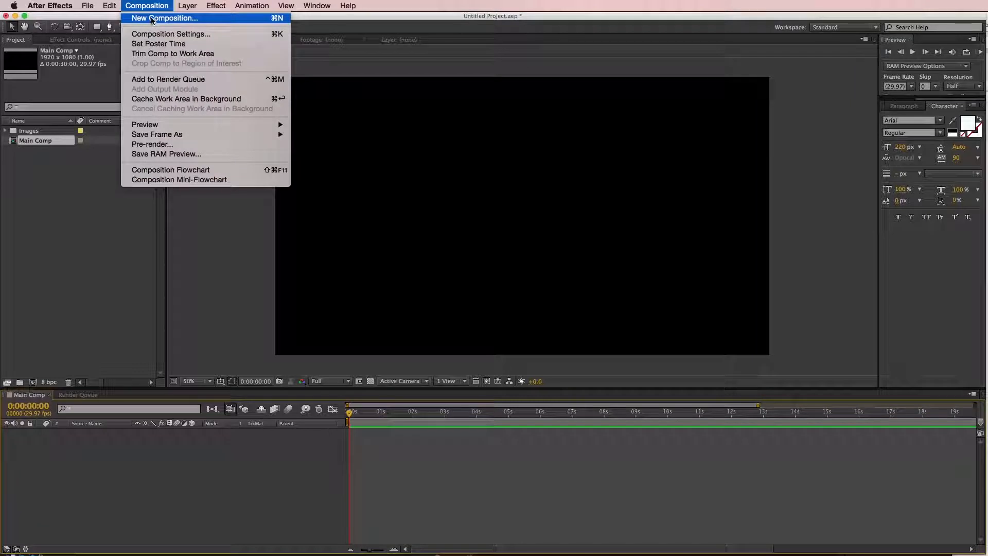
click(152, 18)
click(604, 328)
text(1080)
key(Tab)
text(1080)
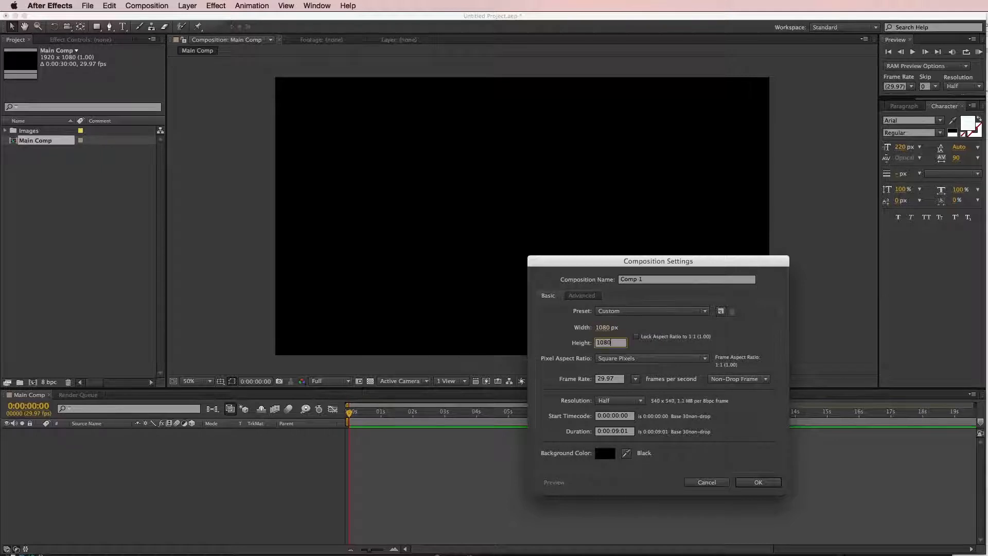
key(Return)
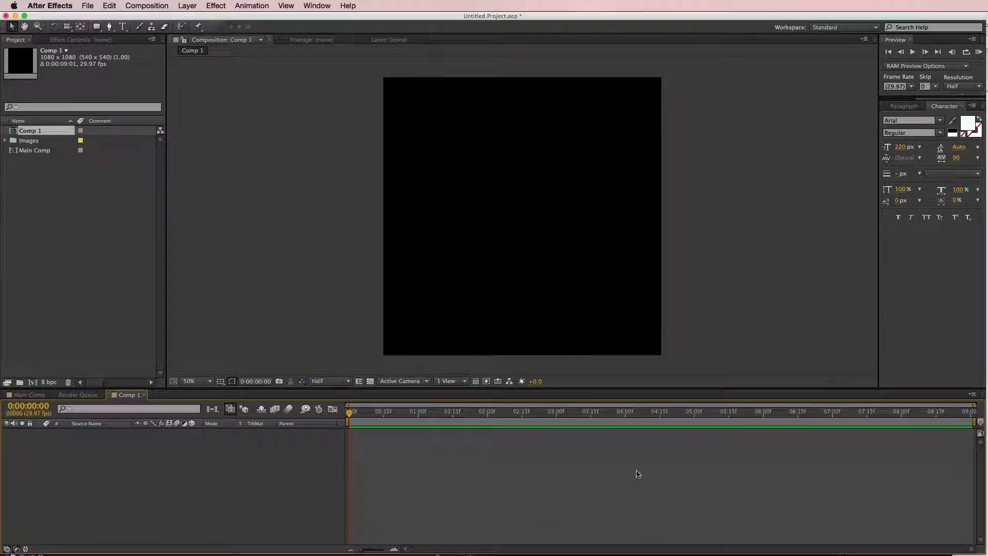
Step: Add a white solid layer to the new composition
click(187, 5)
mouse_move(203, 20)
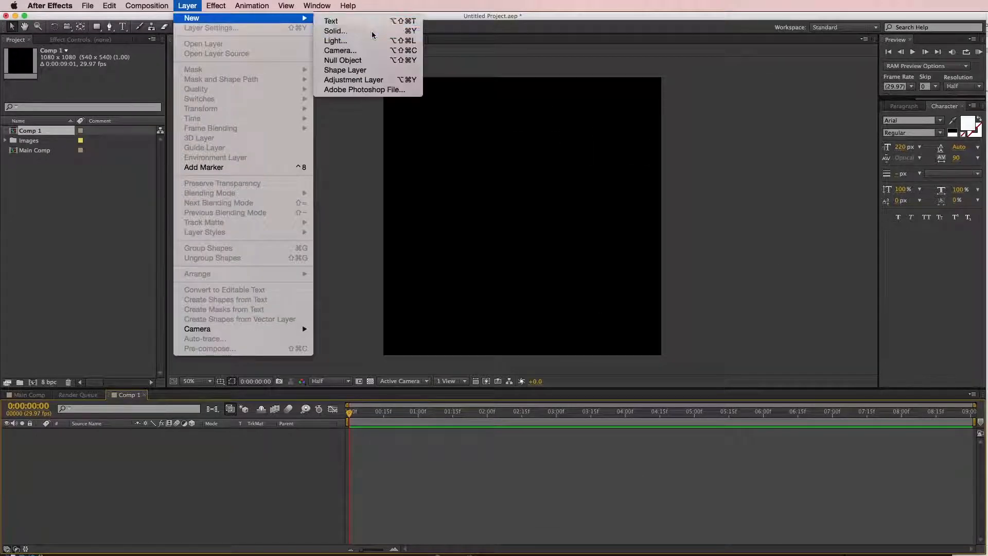
click(329, 29)
click(658, 444)
drag(343, 457, 139, 369)
key(Return)
key(Return)
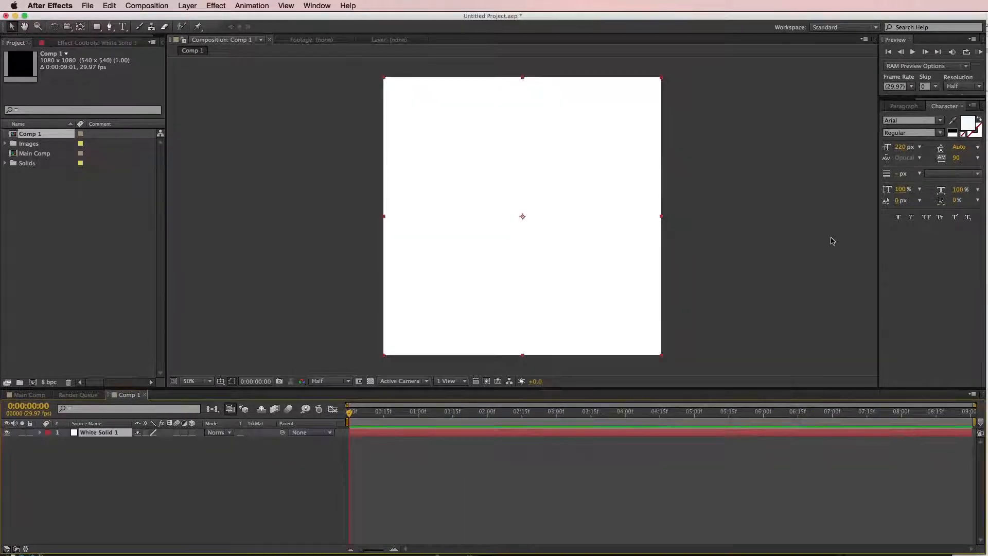
Step: Apply the Fractal Noise effect to the white solid
click(216, 5)
click(216, 5)
click(216, 5)
mouse_move(239, 112)
mouse_move(246, 162)
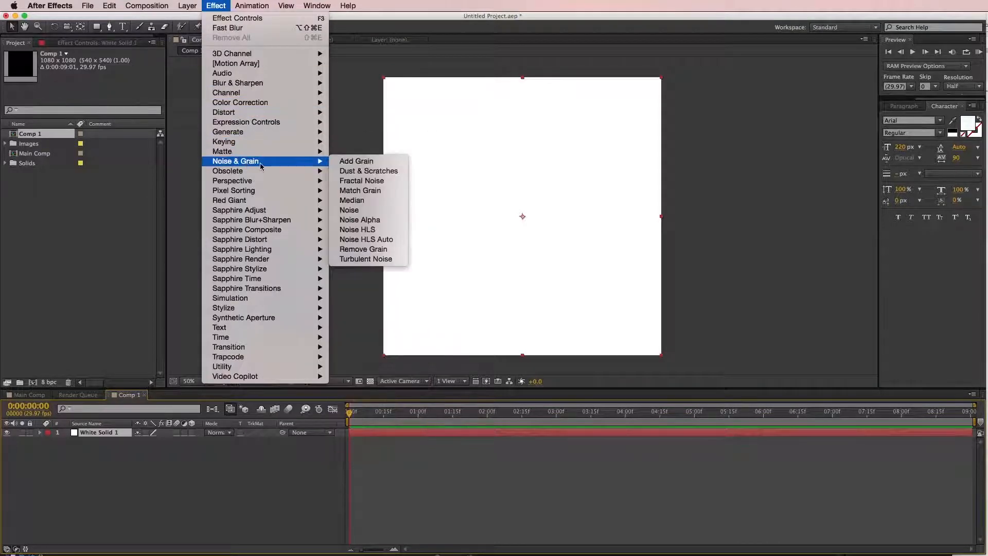
click(385, 181)
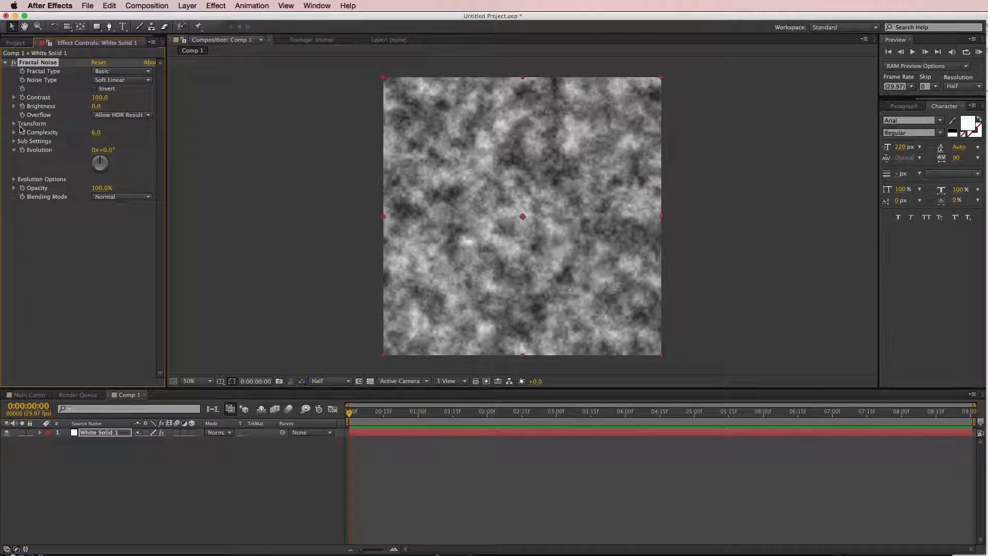
Step: Turn off uniform scaling in Fractal Noise and set scale width to 10000, contrast to 171 and brightness to -16
click(30, 124)
click(94, 142)
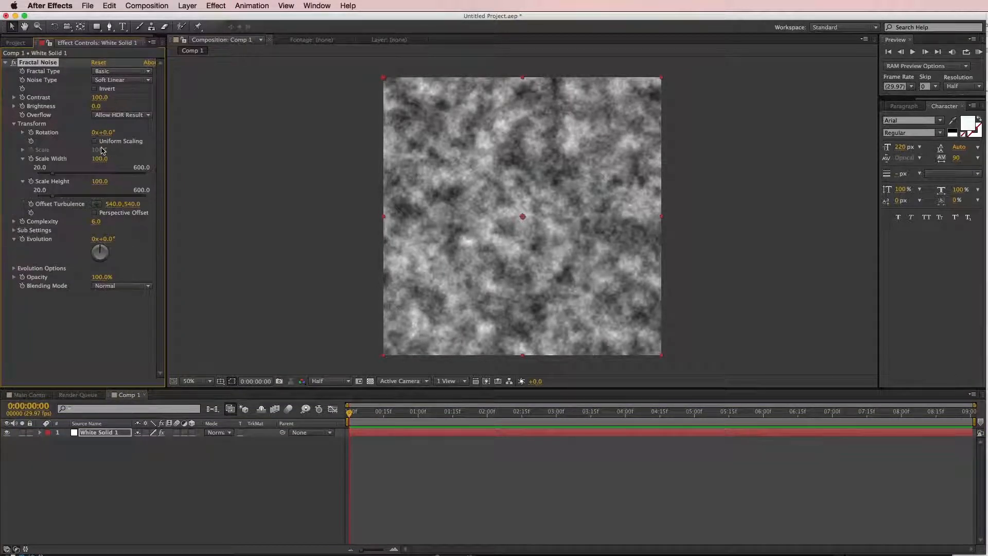
mouse_move(96, 160)
mouse_down()
mouse_move(269, 157)
mouse_move(666, 183)
mouse_up()
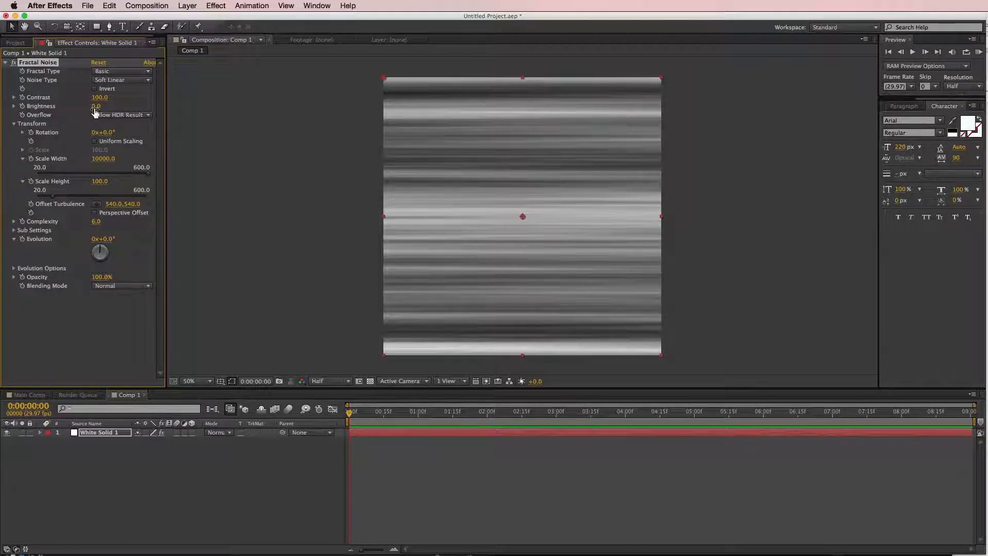
drag(96, 107, 131, 97)
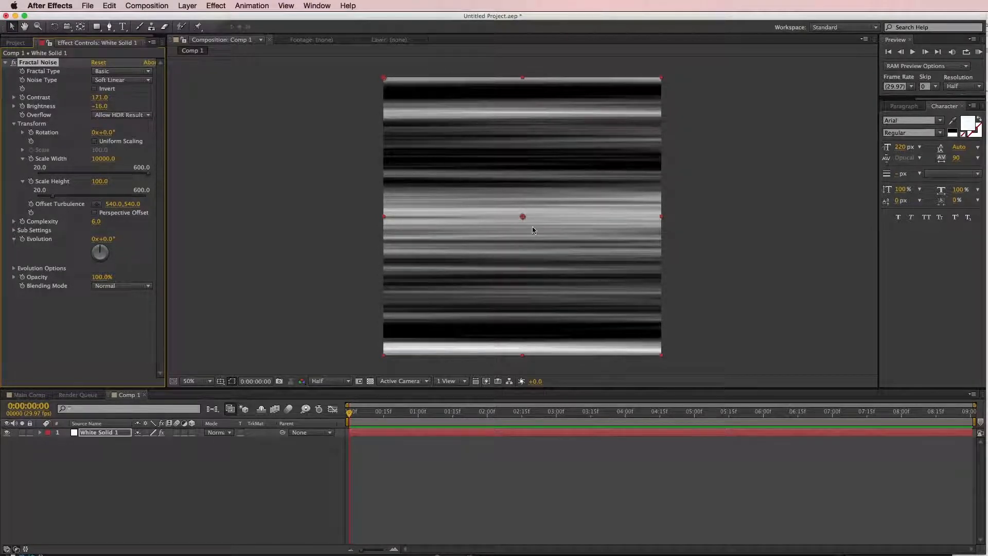
click(5, 63)
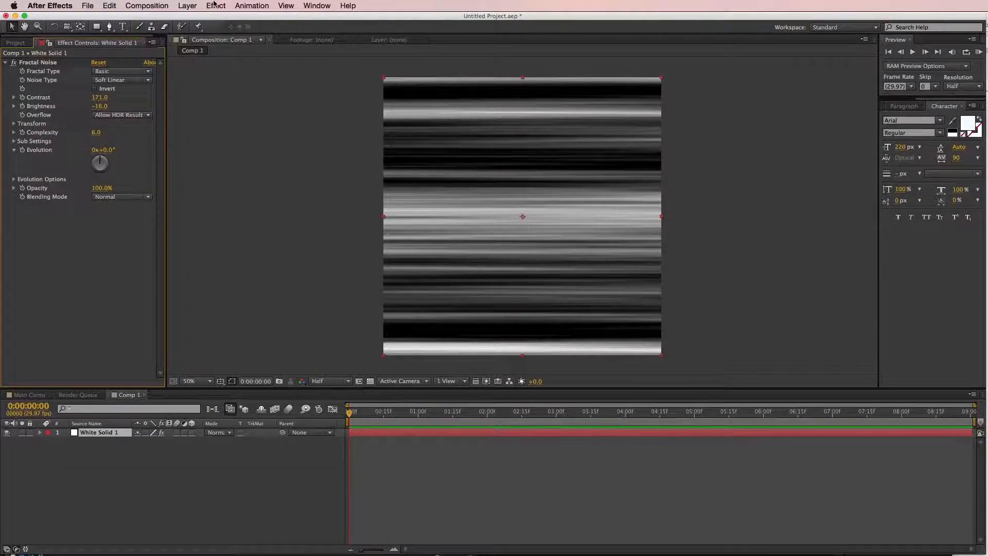
Step: Apply the CC Radial Blur effect to the white solid
click(214, 5)
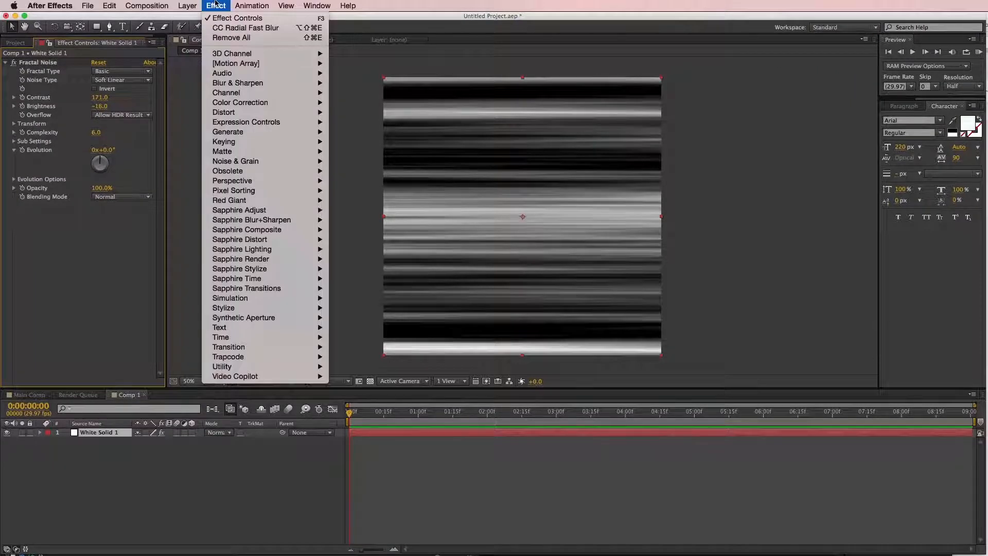
mouse_move(314, 85)
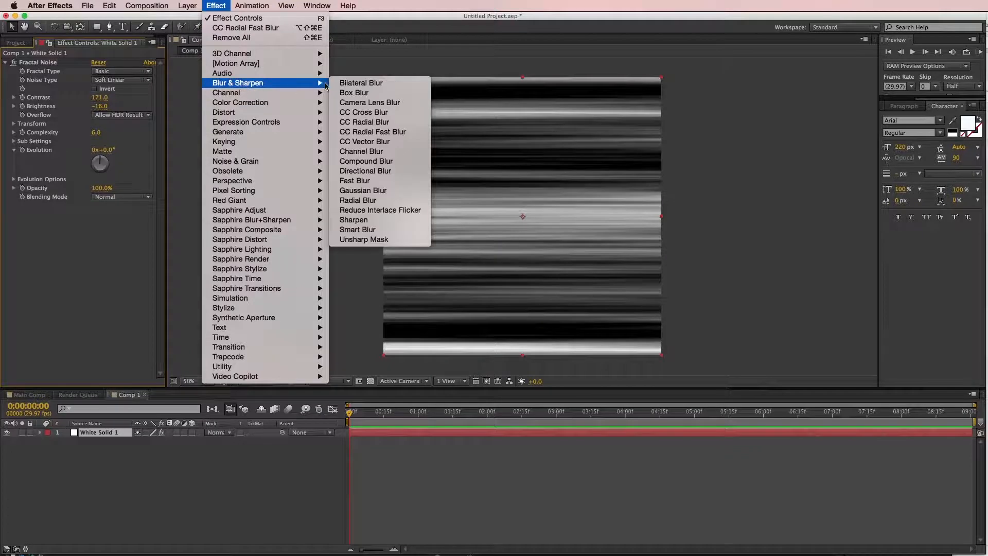
click(364, 122)
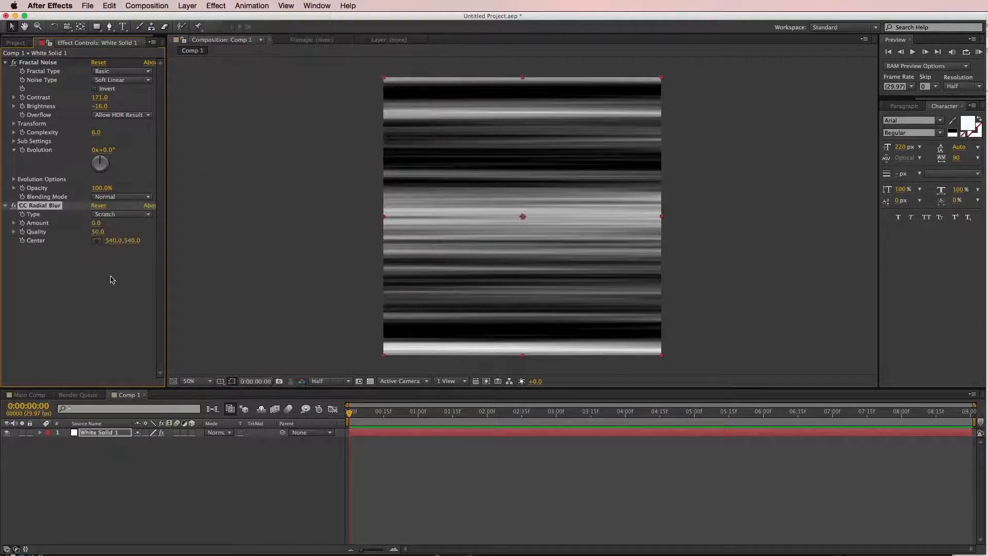
Step: Set the radial blur type to Rotate with an amount of 235 and a quality of 61.1
click(119, 215)
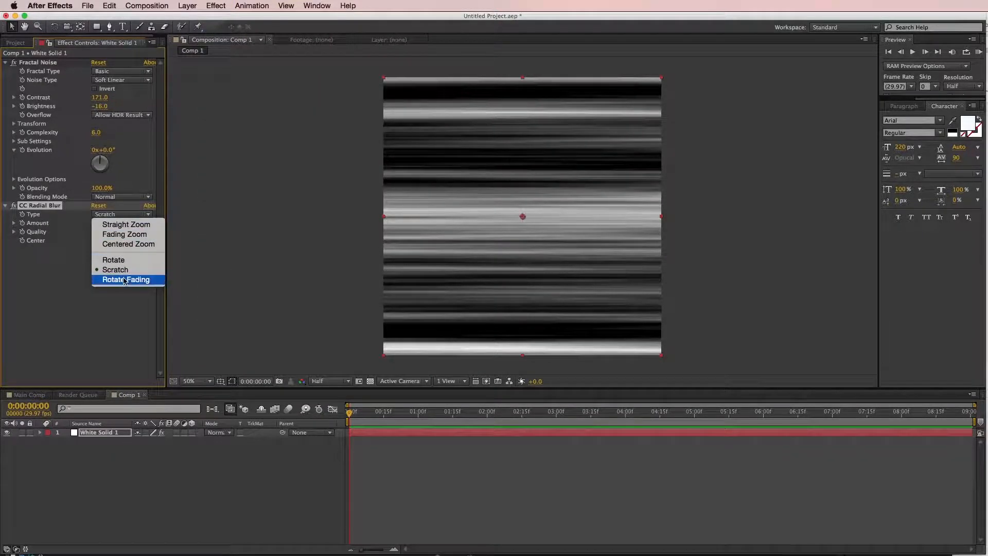
click(128, 261)
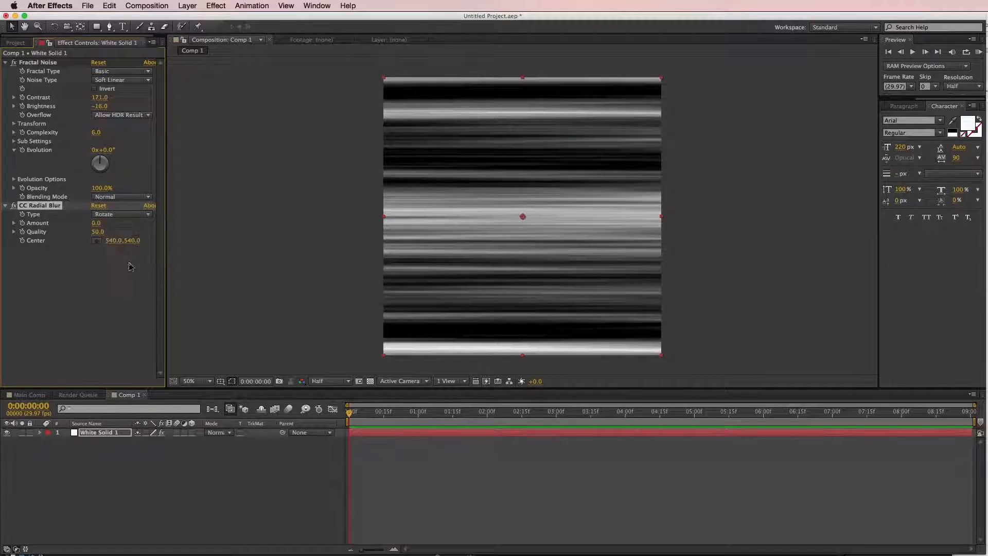
drag(99, 223, 118, 224)
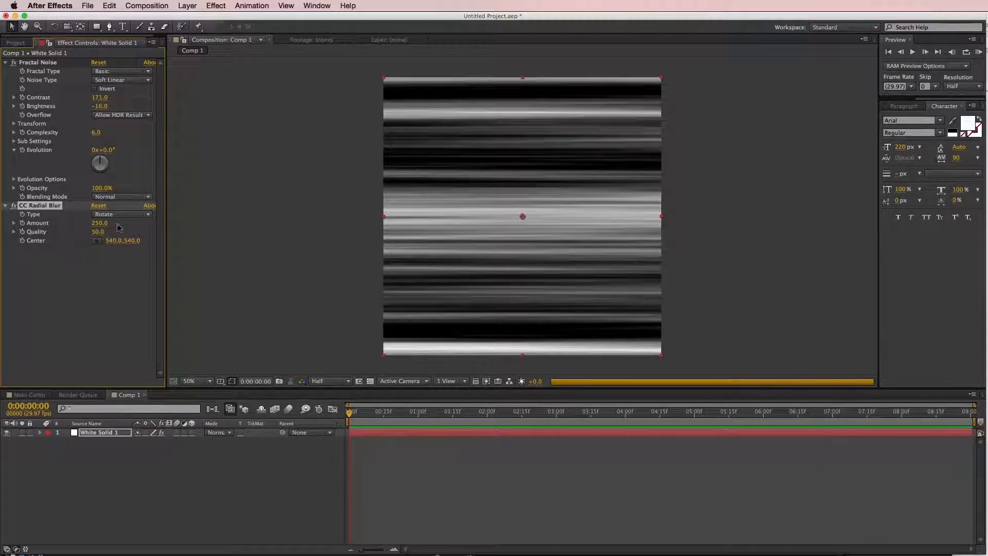
drag(91, 222, 117, 224)
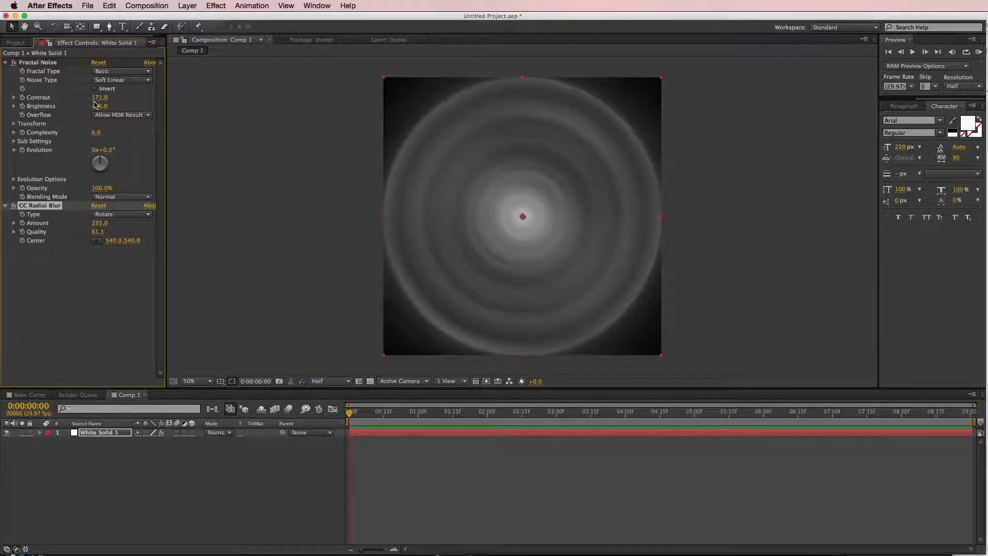
Step: Refine the Fractal Noise to a contrast of 249, a brightness of -33 and a scale height of 71
drag(100, 98, 135, 102)
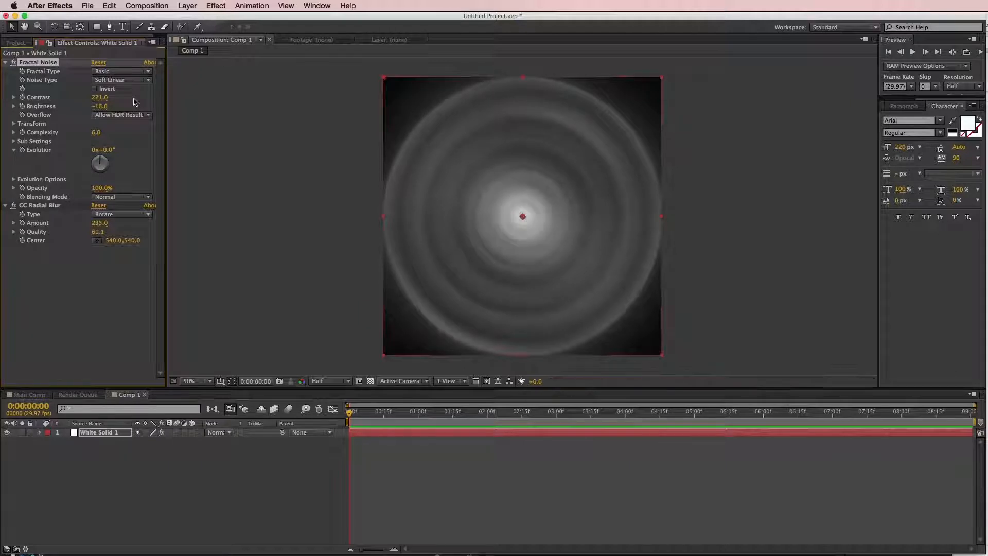
drag(101, 98, 82, 108)
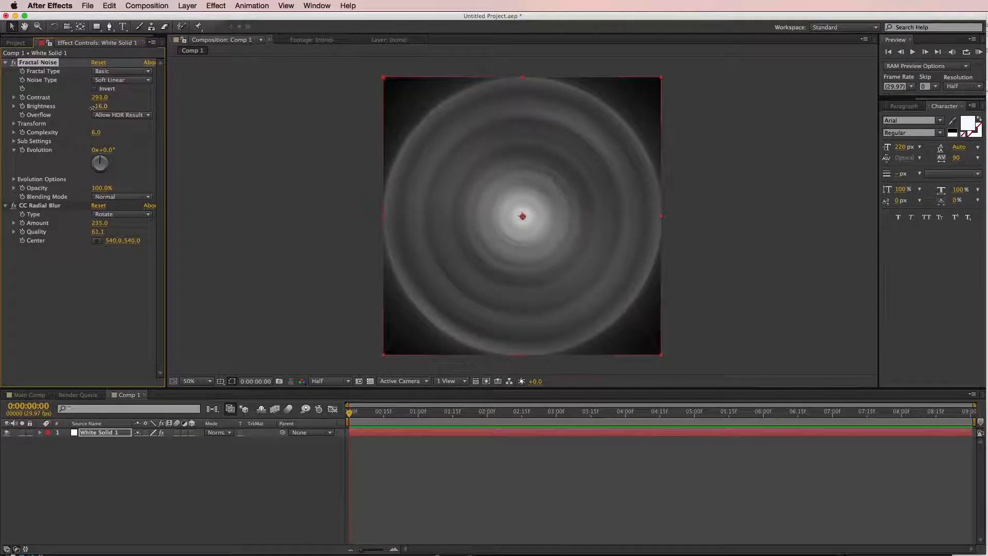
click(14, 123)
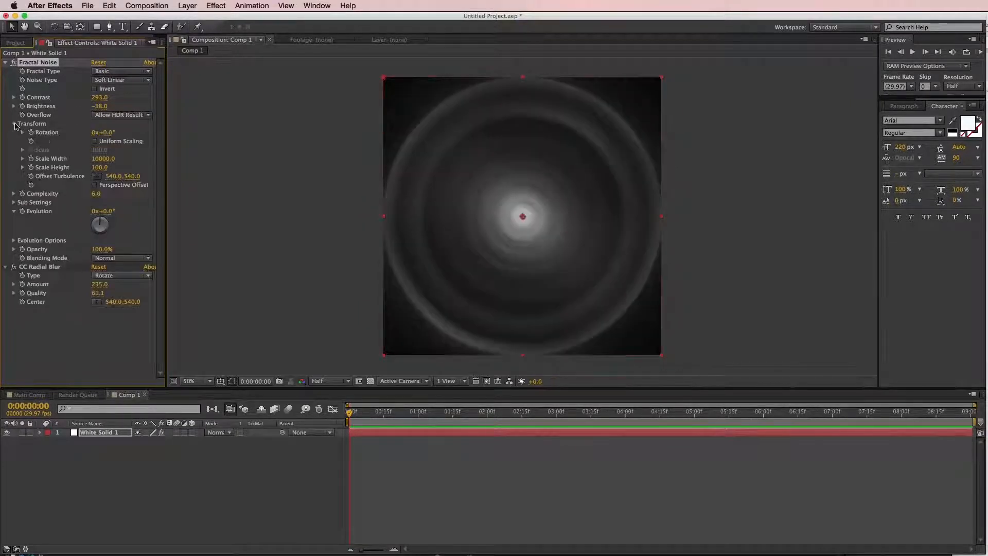
drag(99, 168, 82, 169)
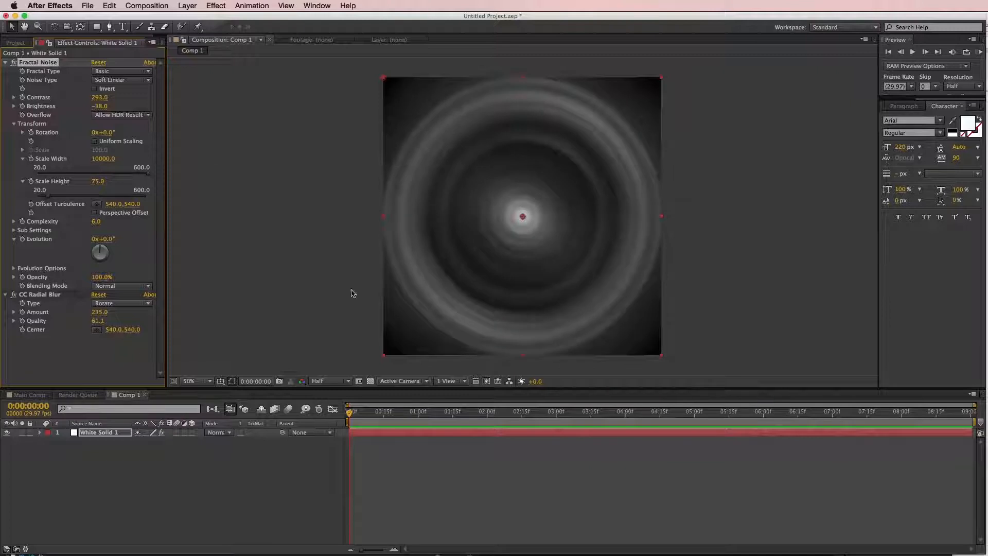
drag(98, 181, 94, 182)
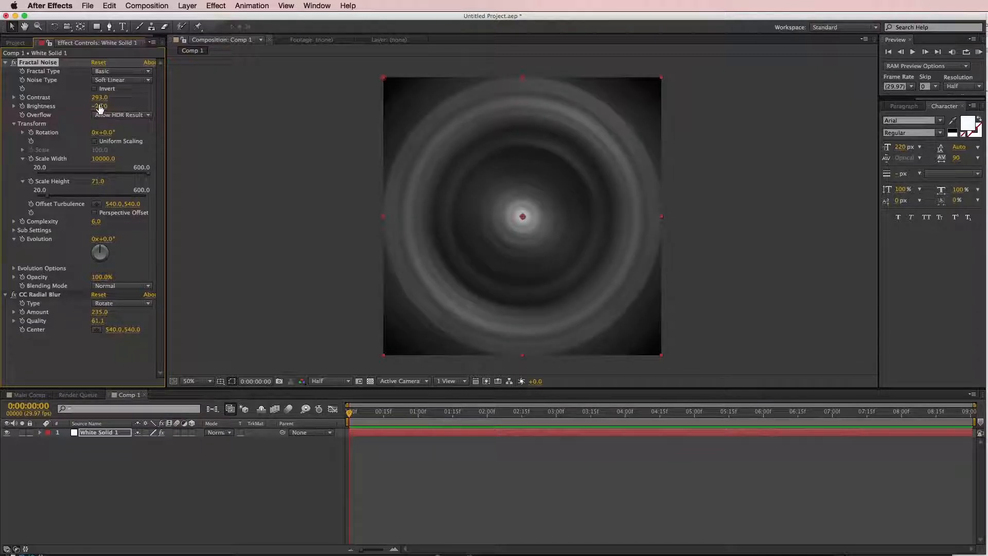
drag(102, 97, 94, 98)
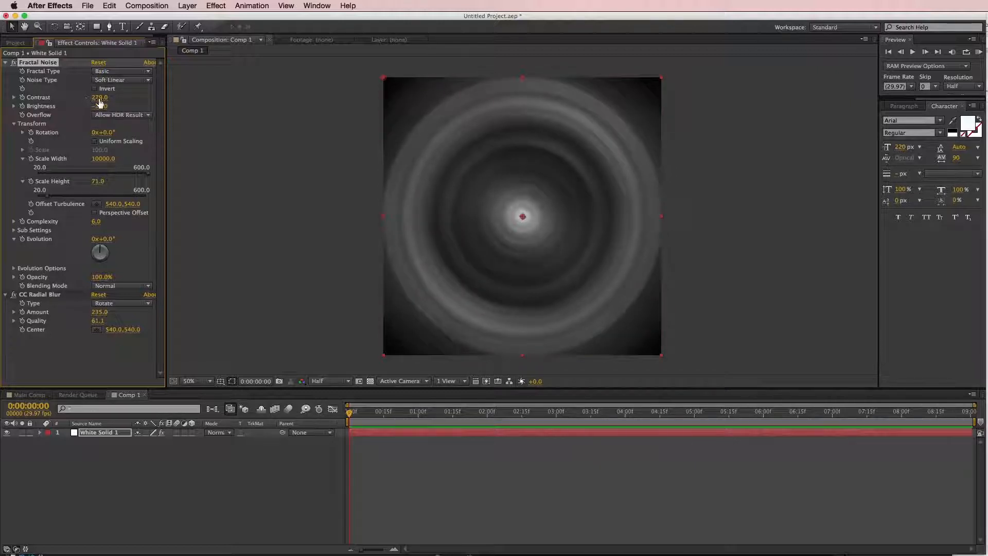
drag(107, 98, 98, 101)
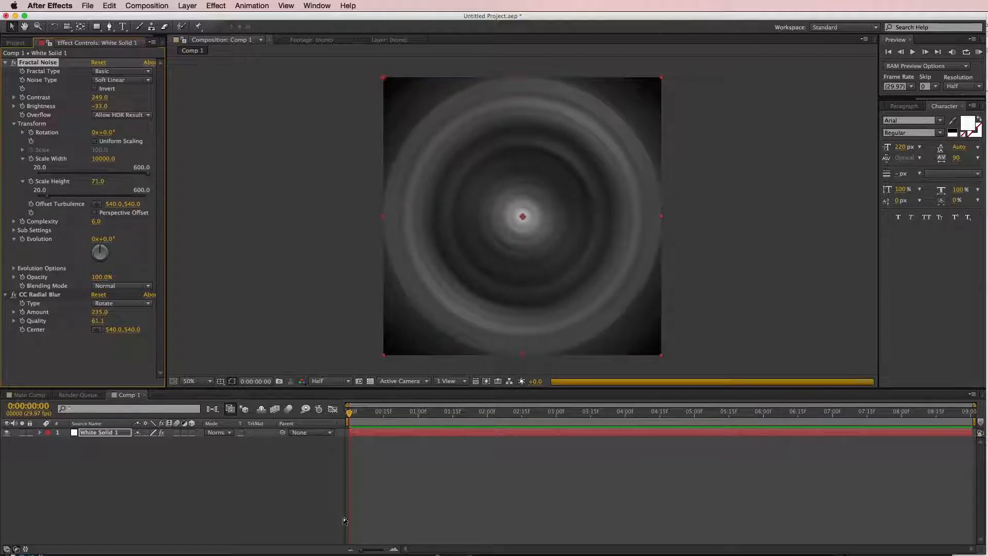
Step: Add an adjustment layer above the white solid
click(401, 481)
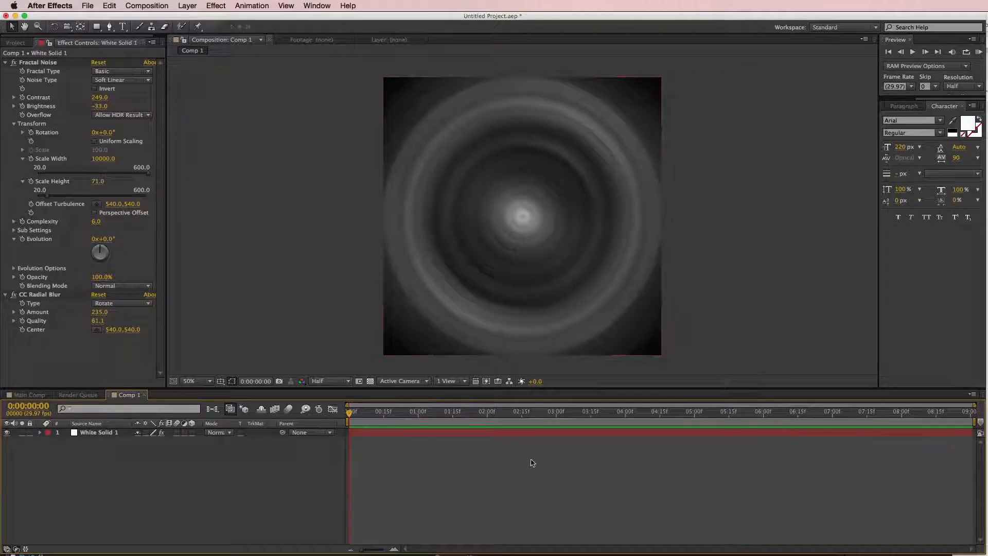
click(189, 6)
mouse_move(198, 18)
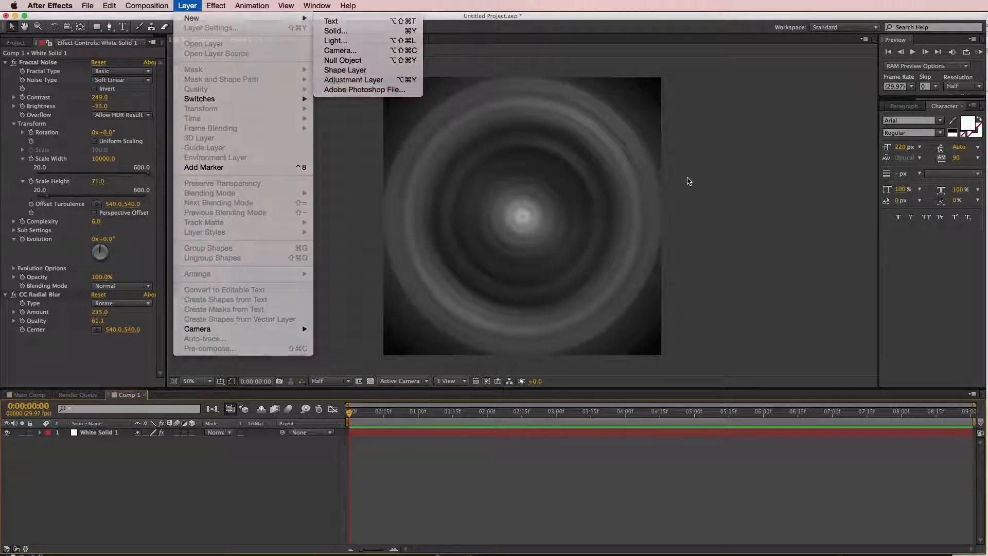
key(alt+super+y)
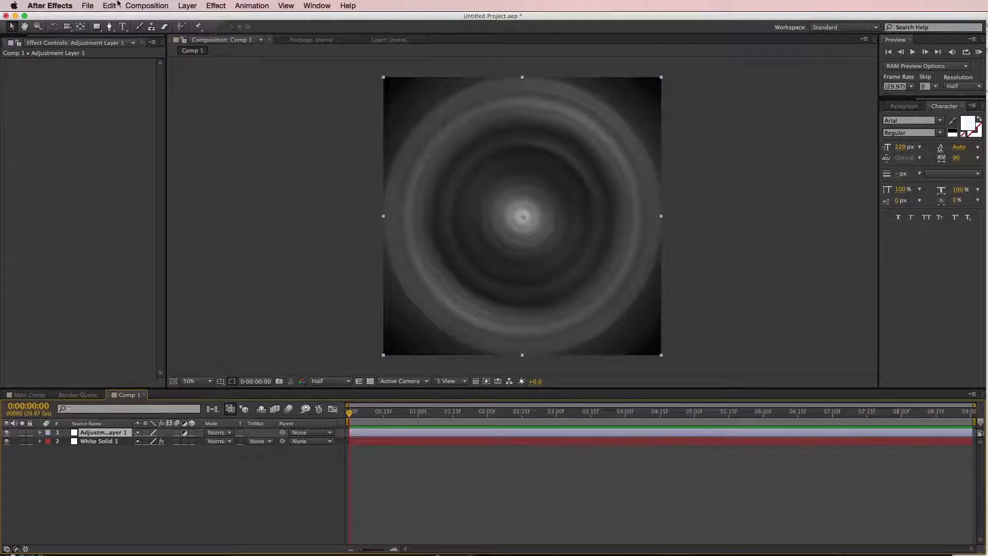
click(192, 5)
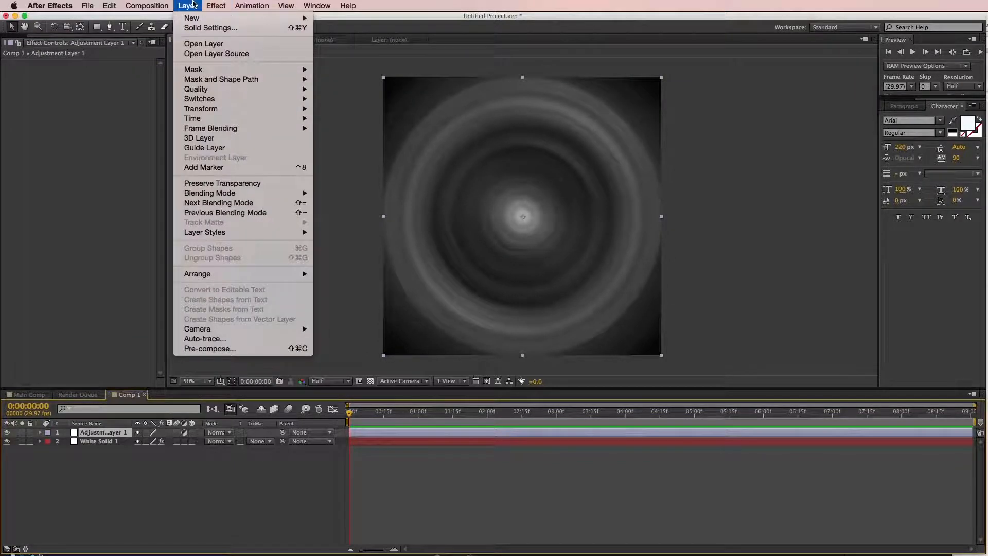
click(703, 119)
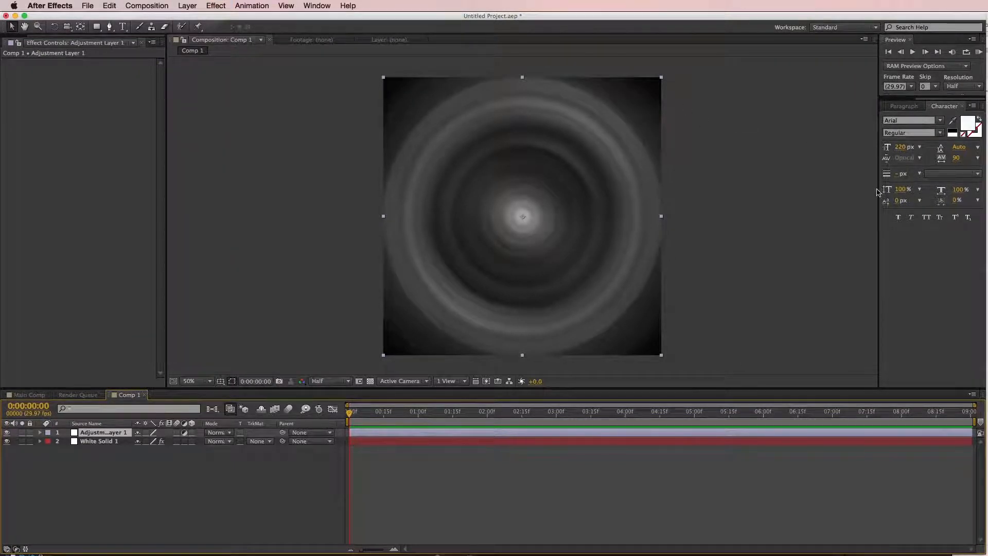
Step: Apply the 4-Color Gradient effect to the adjustment layer and set the layer's blending mode to Overlay
drag(877, 192, 796, 188)
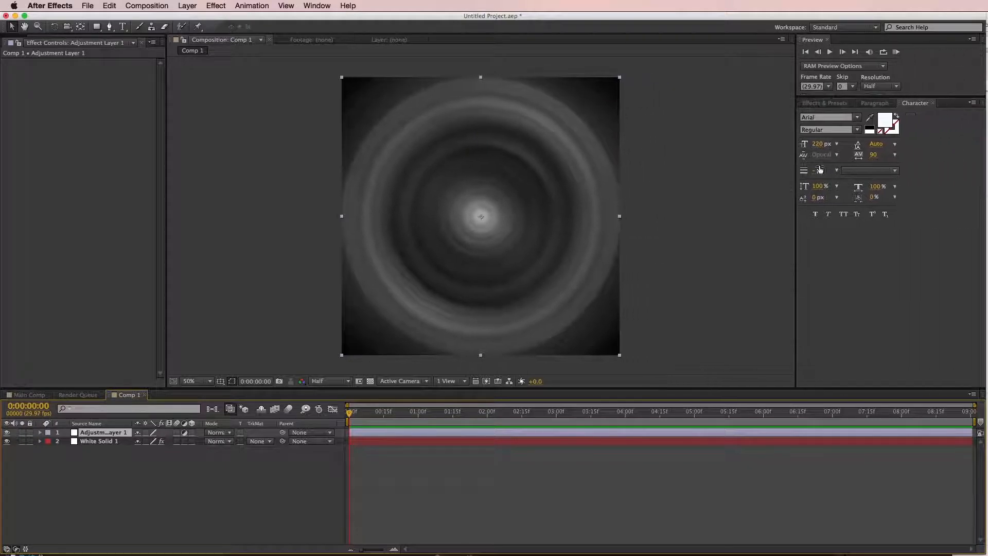
click(833, 104)
click(836, 114)
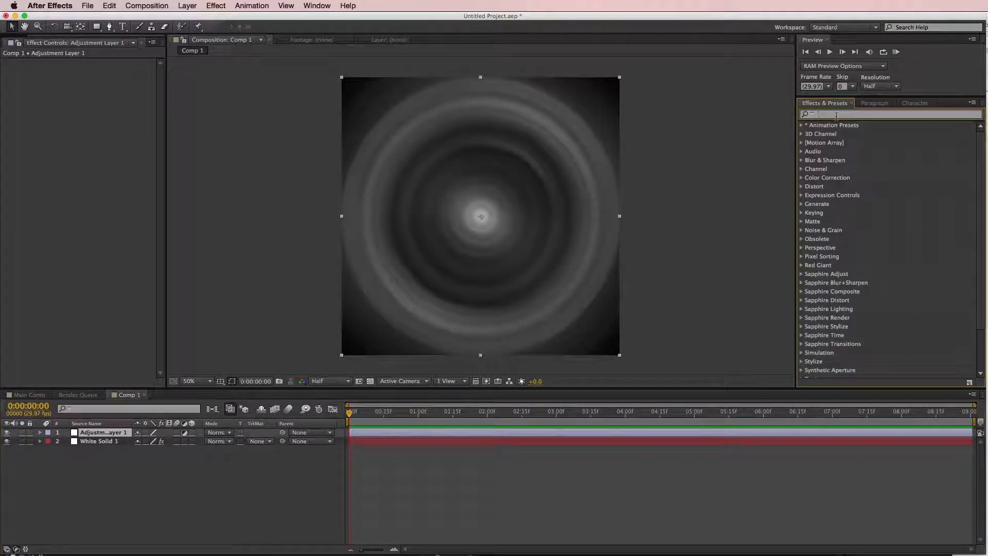
text(4-)
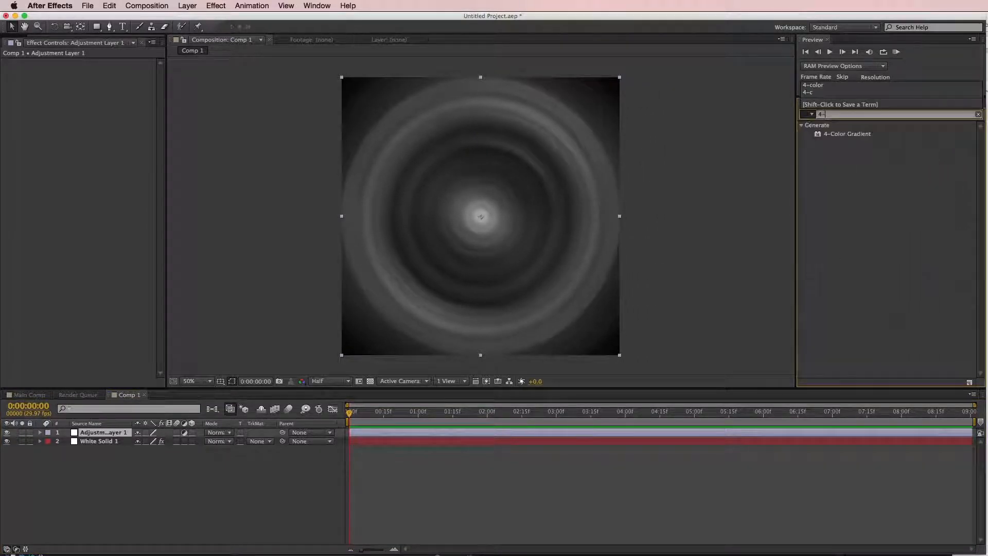
click(852, 135)
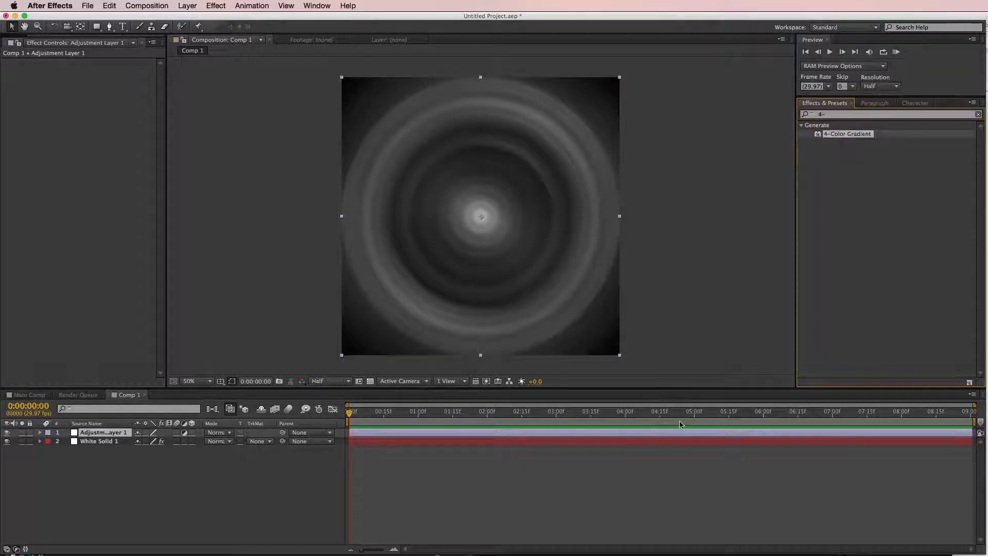
drag(680, 433, 679, 433)
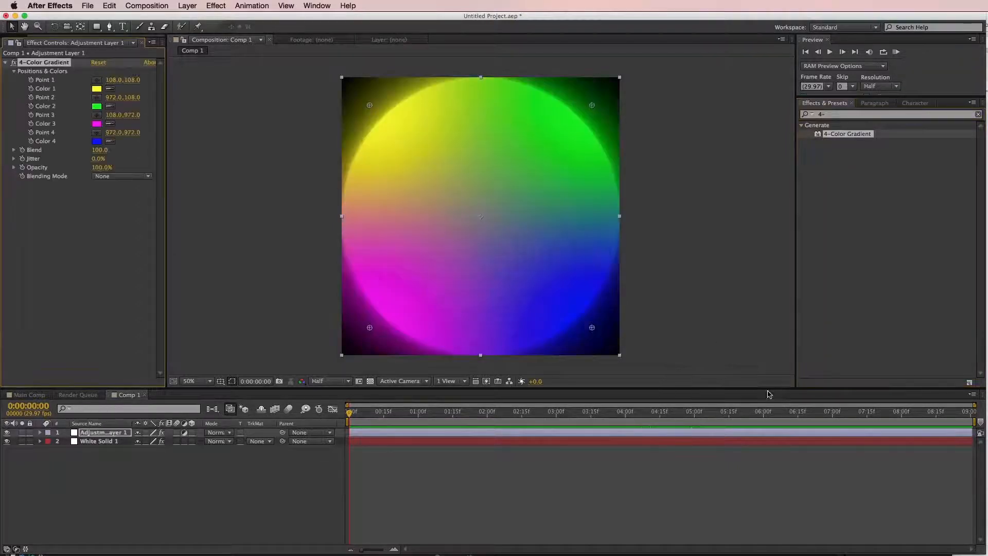
click(223, 433)
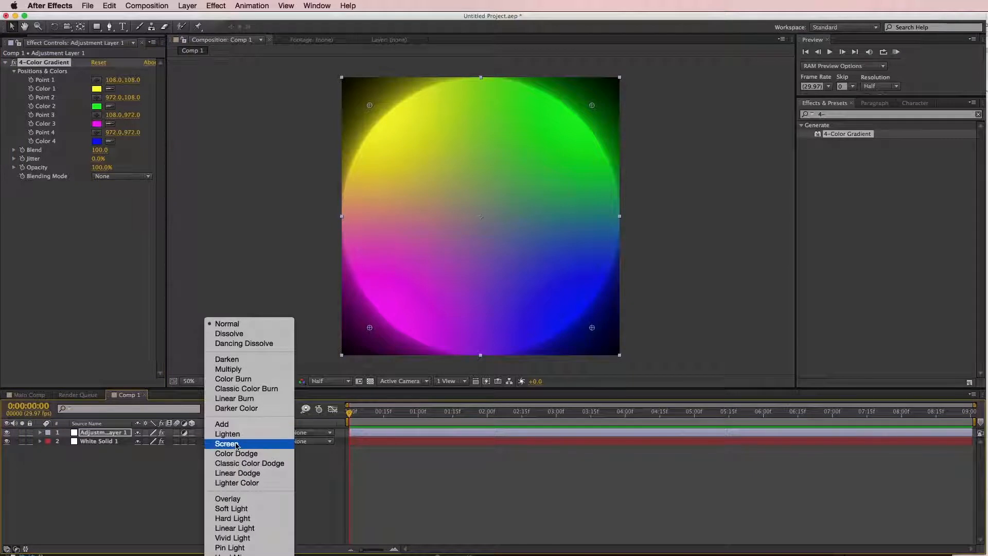
click(241, 498)
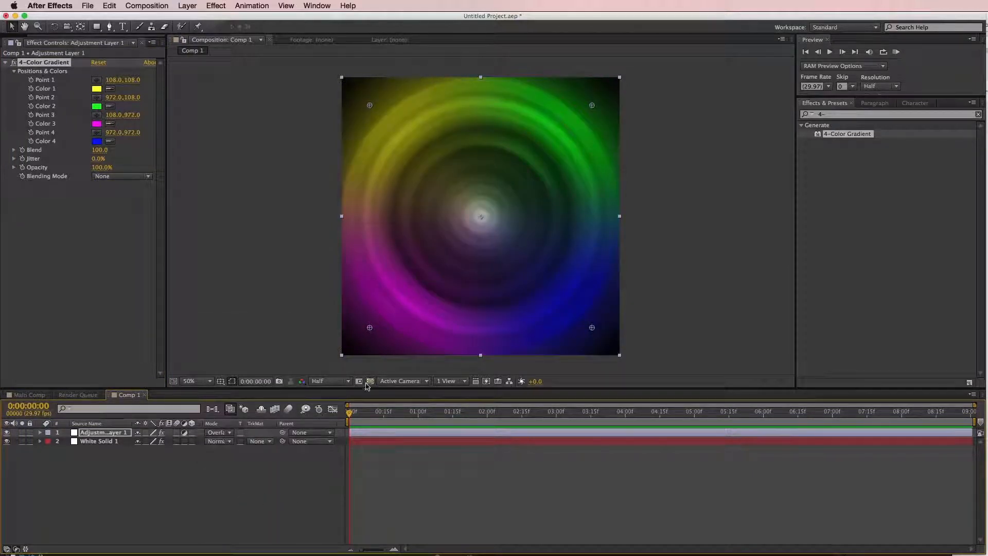
Step: Change Color 1 of the 4-Color Gradient to a light aqua green
click(97, 89)
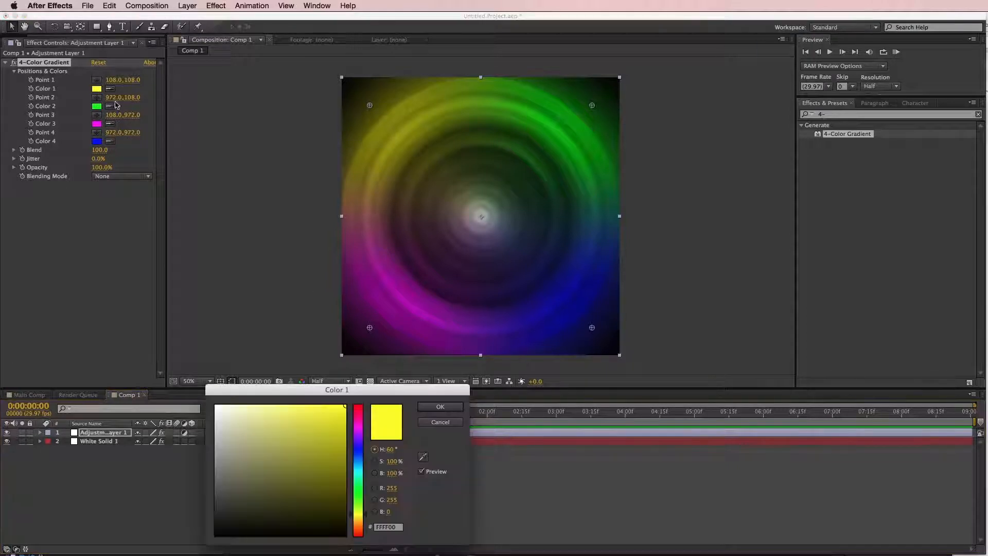
click(361, 479)
drag(289, 447, 292, 395)
click(428, 406)
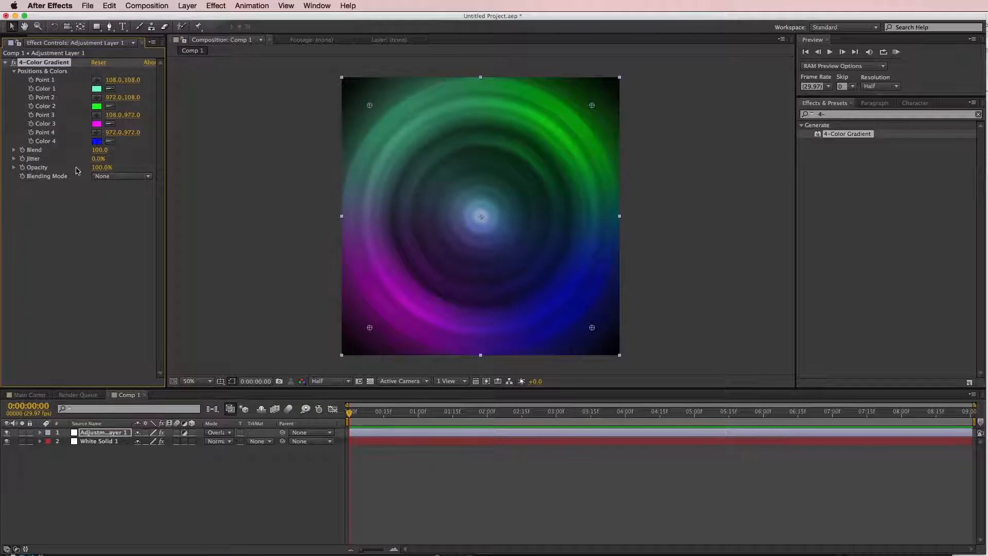
Step: Change the gradient's Color 3 to a muted steel blue and Color 2 to a muted green of RGB 91, 188, 91
click(95, 124)
click(358, 461)
drag(332, 455, 304, 455)
click(435, 406)
click(97, 106)
drag(290, 417, 283, 438)
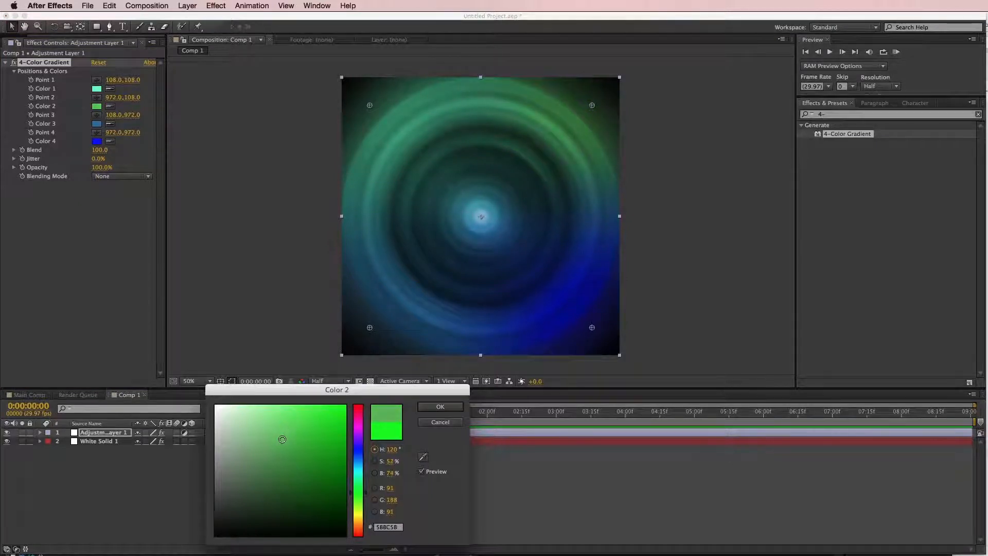
click(440, 406)
Step: Change the gradient's Color 4 to a softer medium blue and set the Blend to 433
click(97, 141)
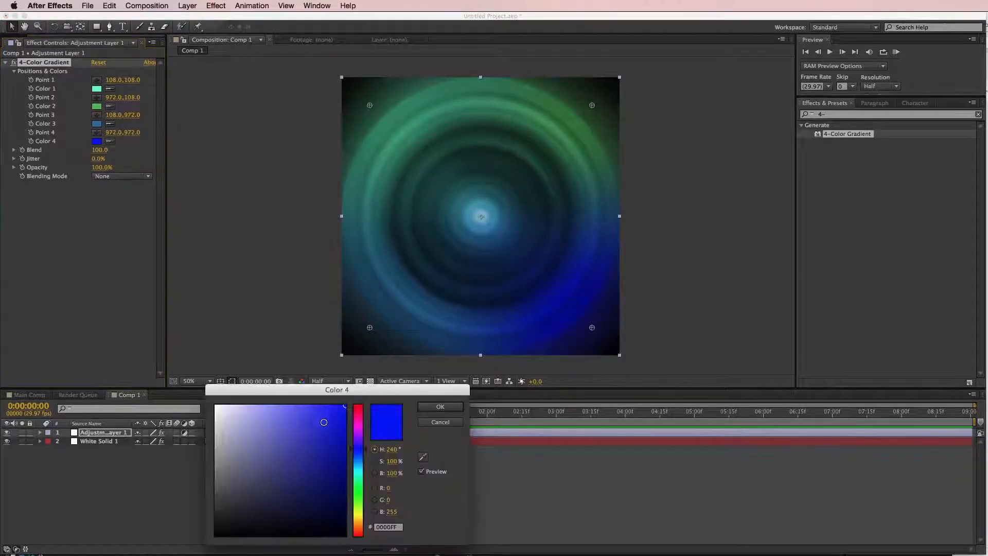
click(311, 424)
drag(359, 457, 360, 454)
click(438, 407)
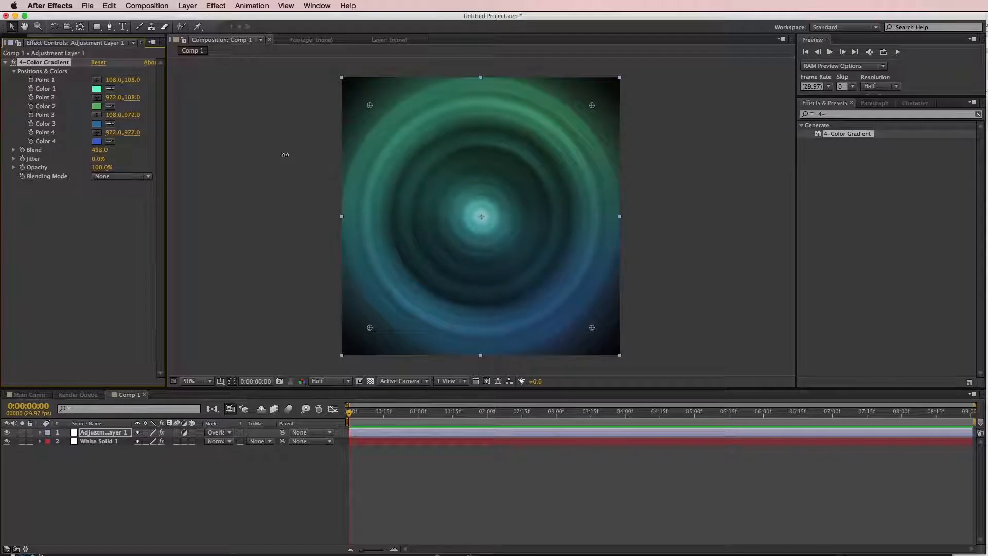
click(471, 519)
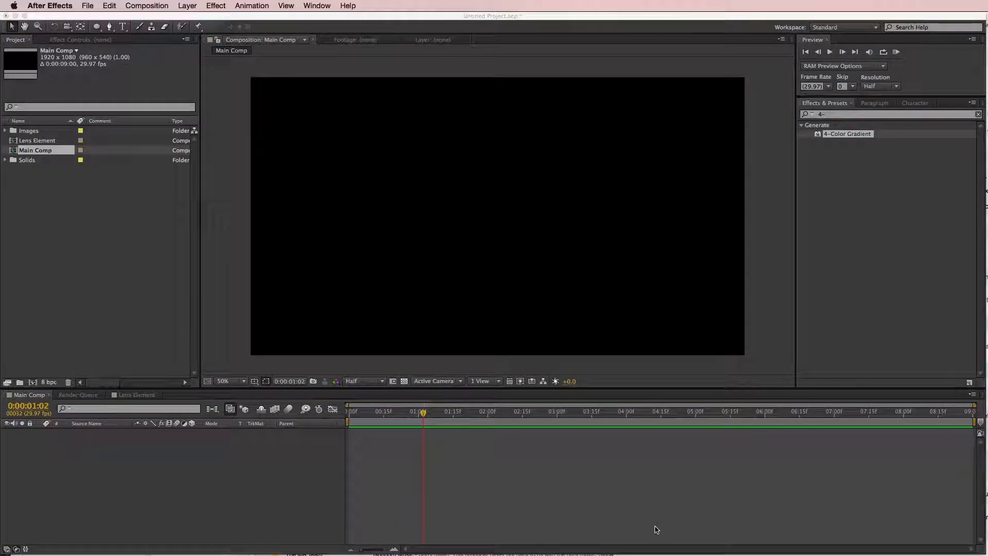
Step: Place the Lens Element composition as a layer in Main Comp
click(657, 517)
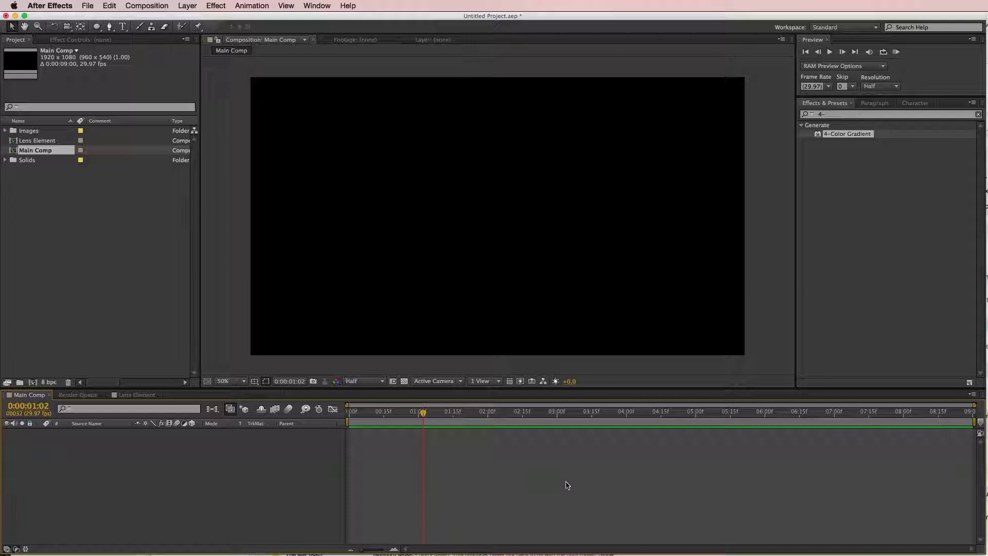
key(Up)
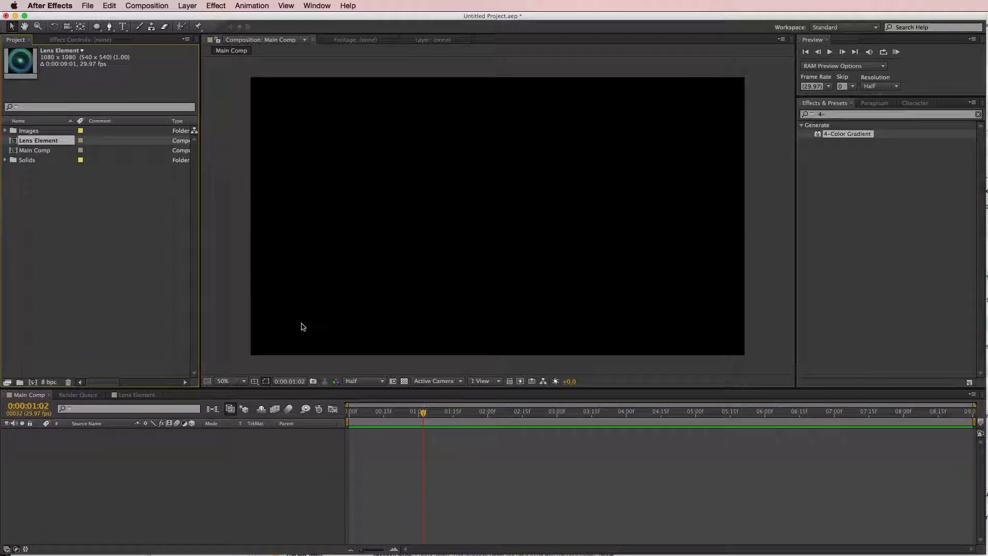
drag(38, 140, 269, 463)
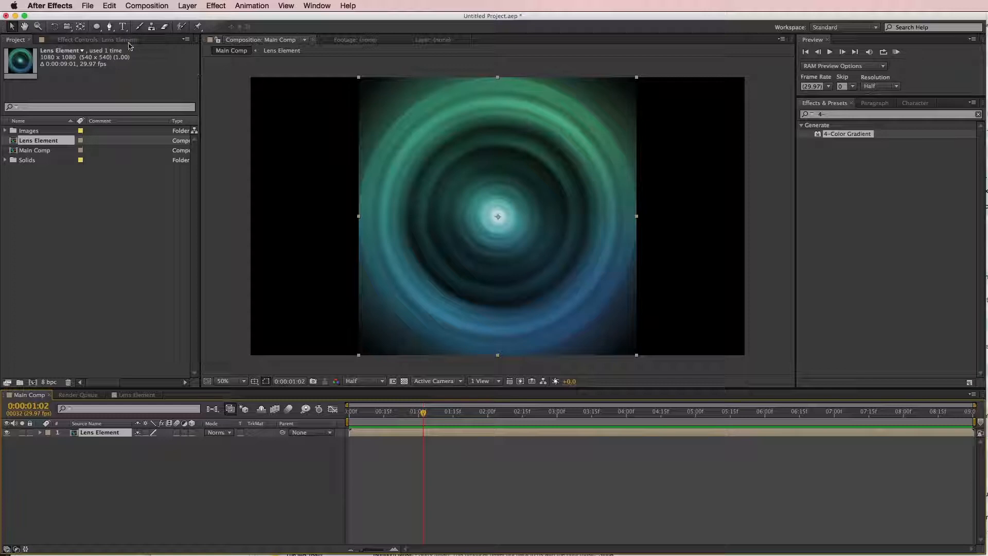
Step: Add an elliptical mask that fills the full size of the Lens Element layer
mouse_move(96, 26)
mouse_down()
mouse_move(137, 41)
mouse_move(104, 35)
mouse_up()
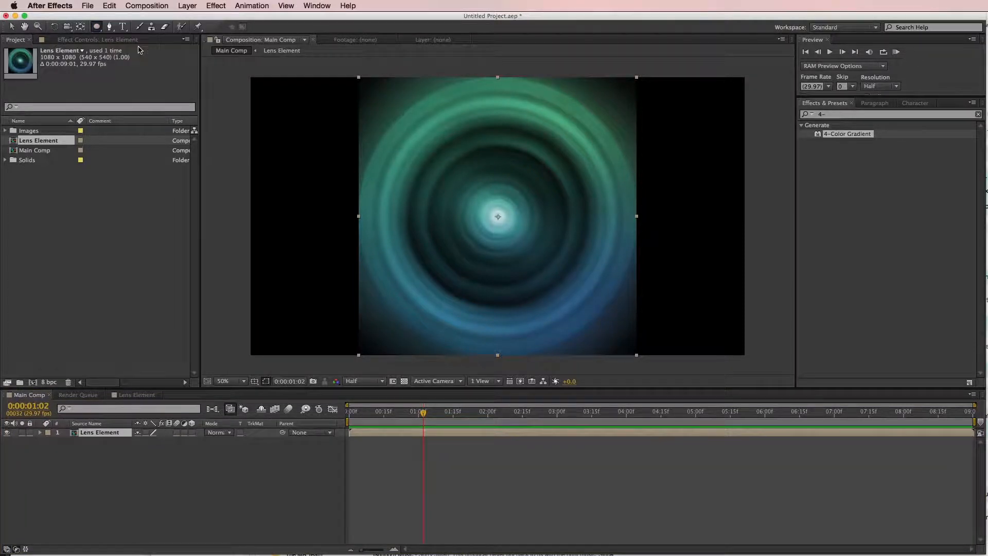
double_click(97, 27)
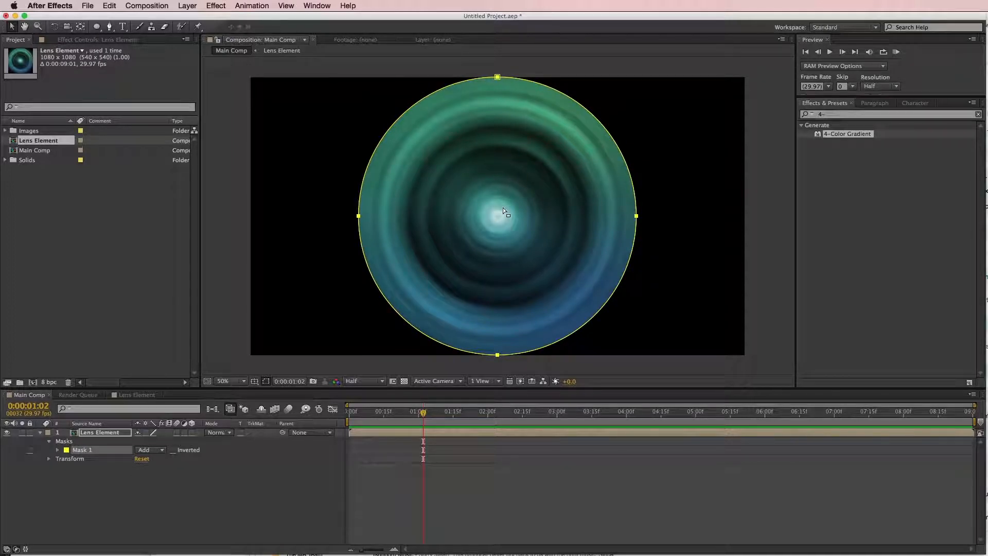
click(540, 432)
Step: Duplicate Mask 1 on the Lens Element layer and set the copy's mode to Subtract
click(82, 449)
key(super+d)
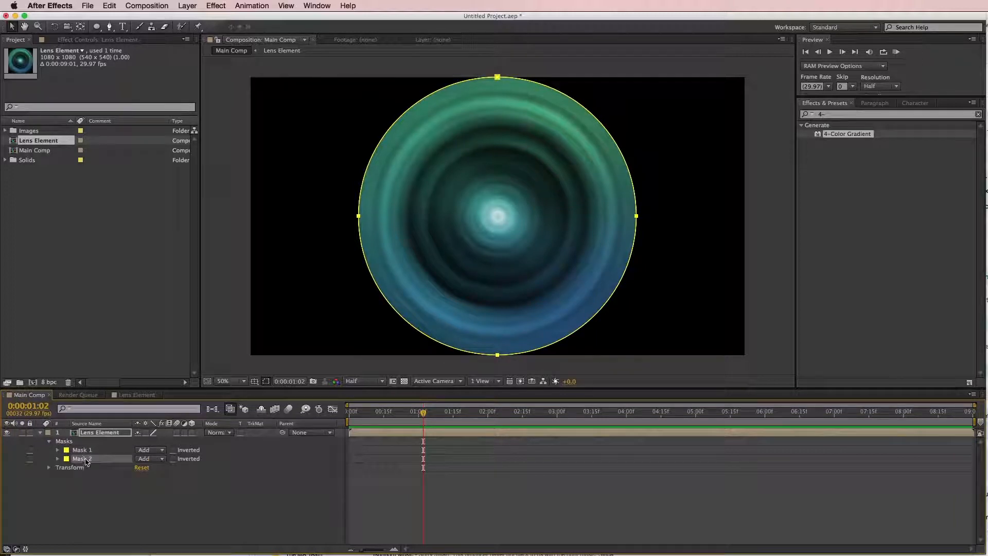
click(148, 458)
click(160, 489)
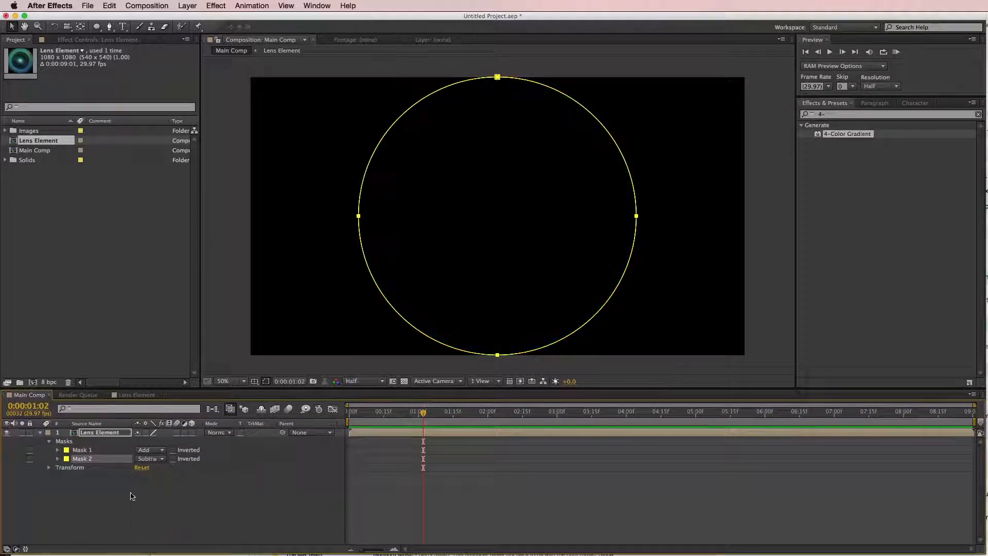
Step: Set Mask 2's expansion to -101 pixels and its feather to 99 pixels
key(m)
key(m)
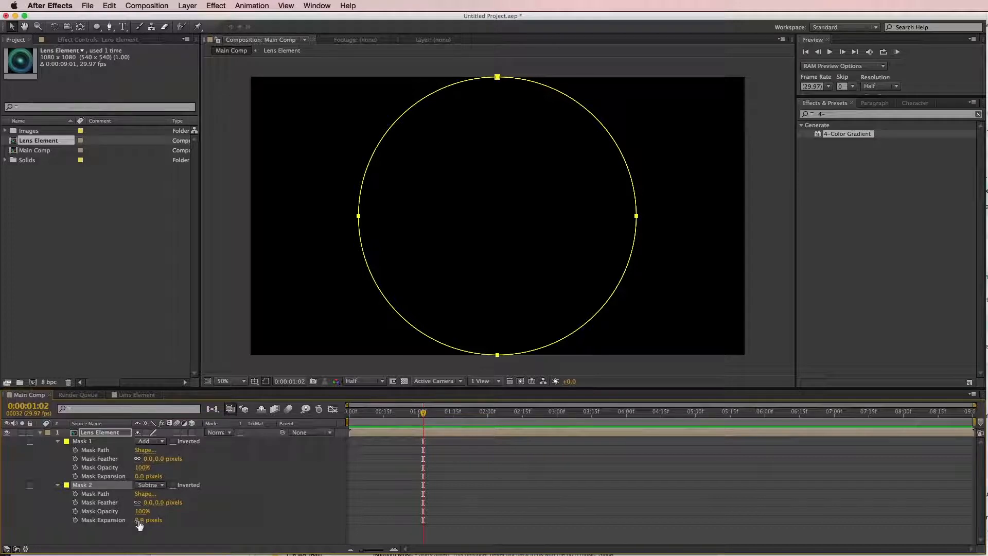
drag(136, 520, 197, 504)
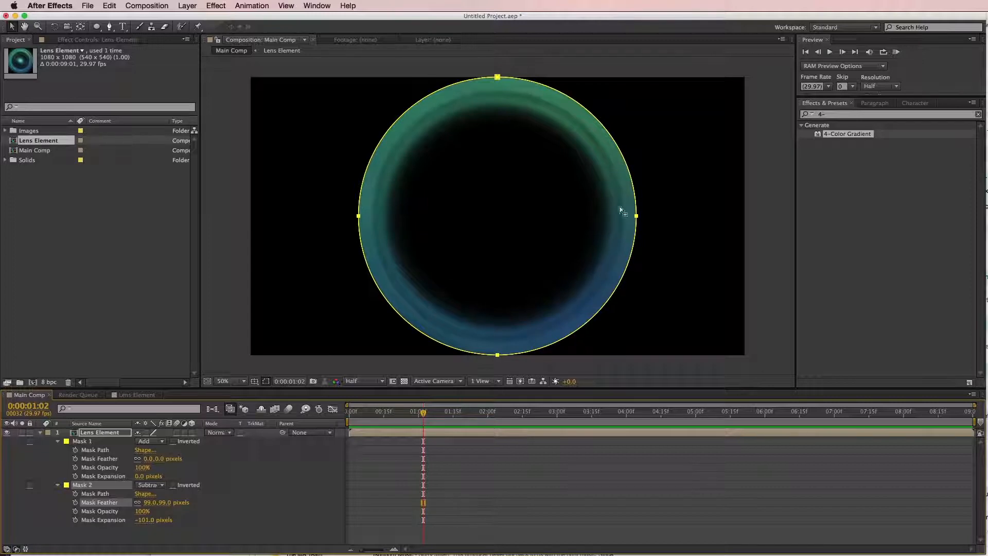
Step: Apply the Radial Wipe effect to the Lens Element layer with a transition completion of 71% and a feather of 577
click(119, 436)
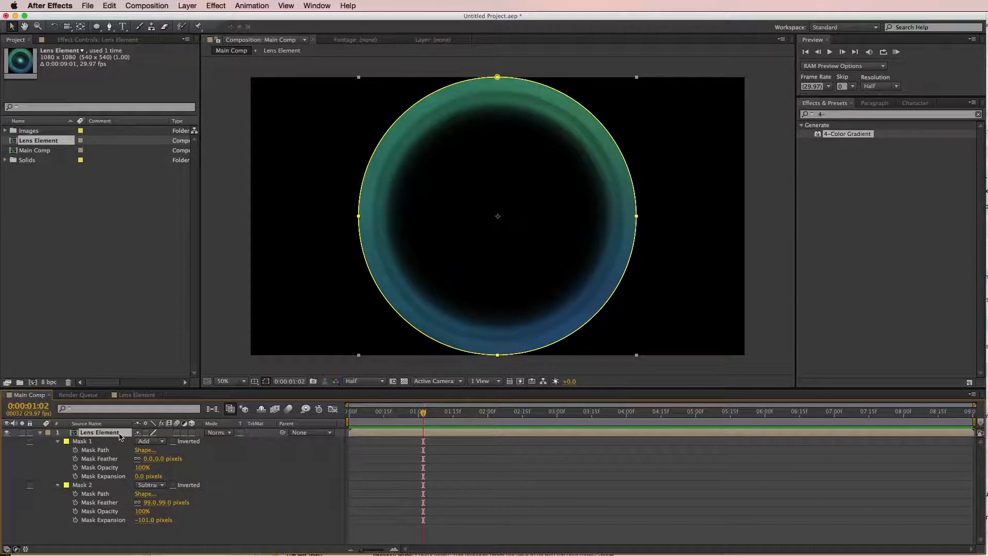
click(225, 6)
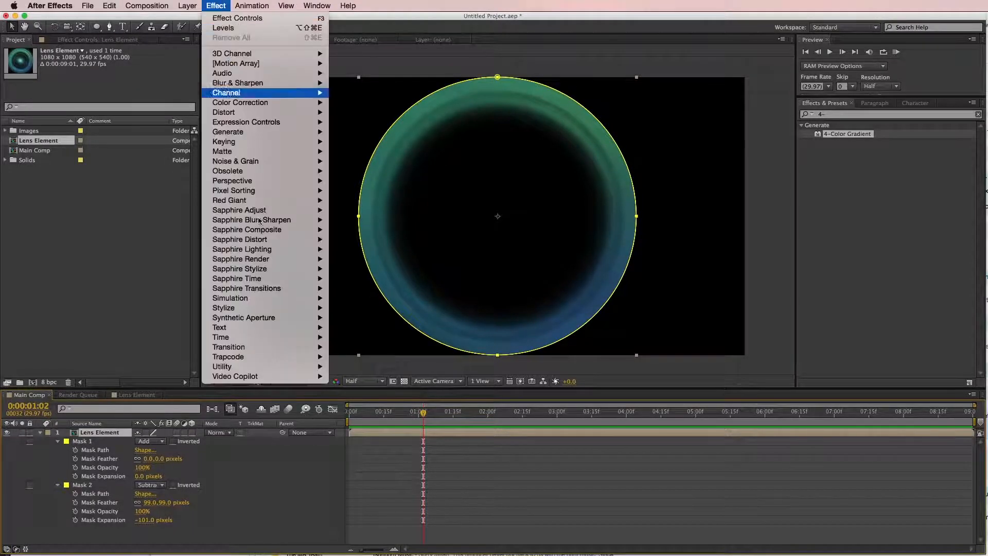
mouse_move(278, 349)
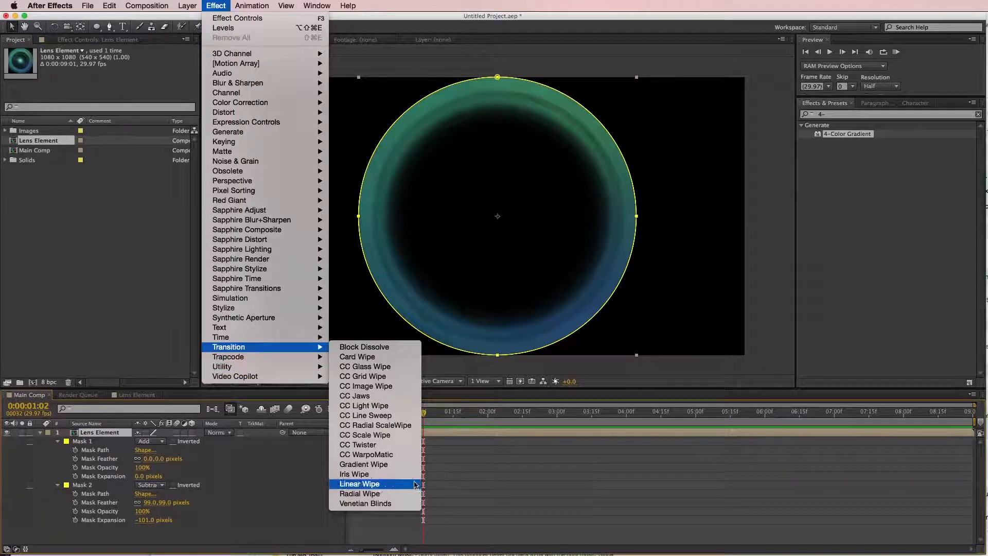
click(401, 494)
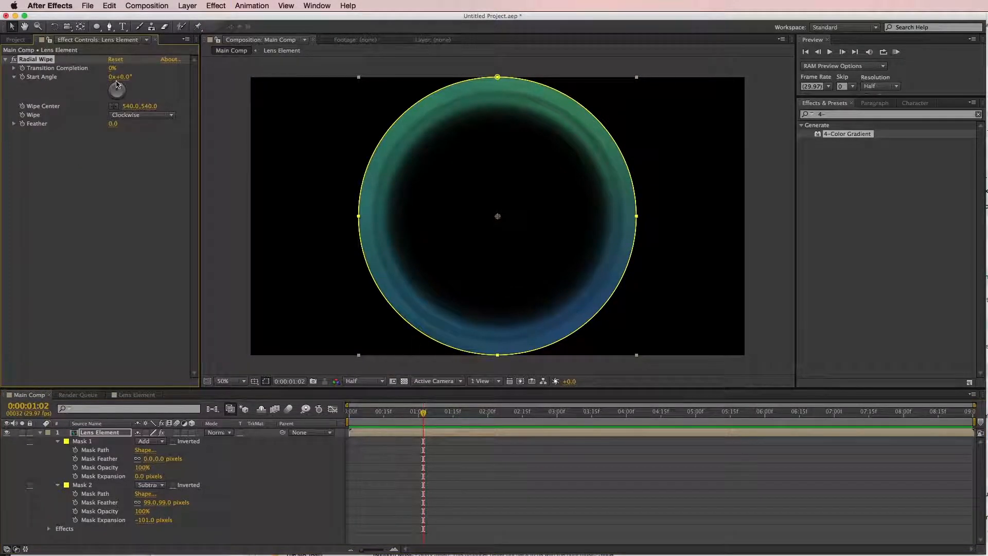
drag(111, 72, 151, 75)
drag(112, 124, 366, 146)
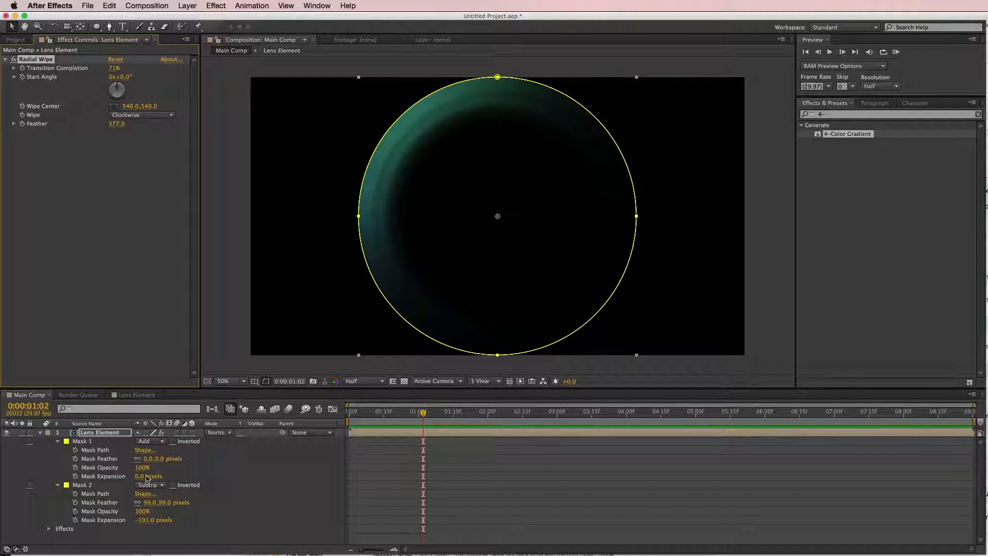
Step: Set Mask 1's expansion to -42 pixels and its feather to 1 pixel
mouse_move(139, 478)
mouse_down()
mouse_move(109, 474)
mouse_move(121, 476)
mouse_up()
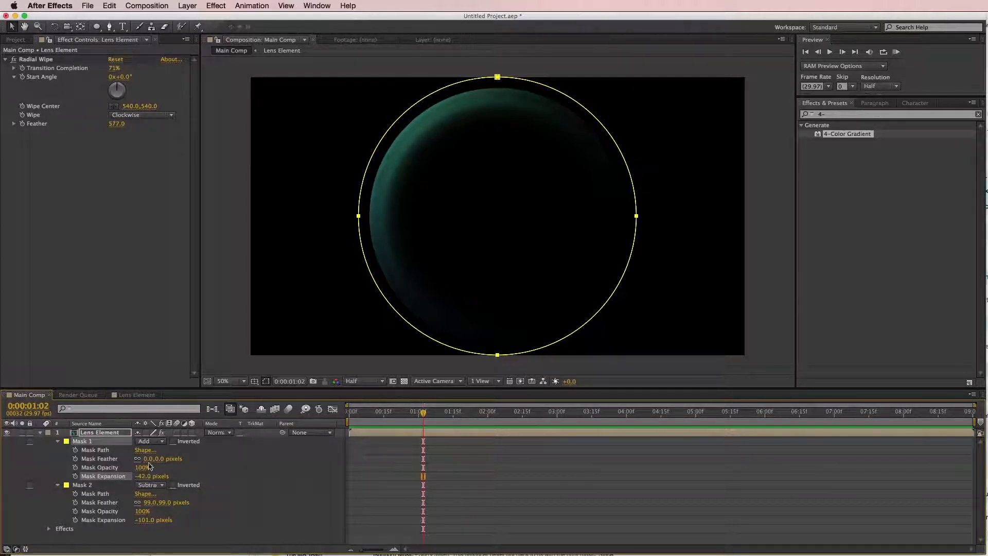
mouse_move(157, 458)
mouse_down()
mouse_move(170, 459)
mouse_move(157, 458)
mouse_up()
click(315, 444)
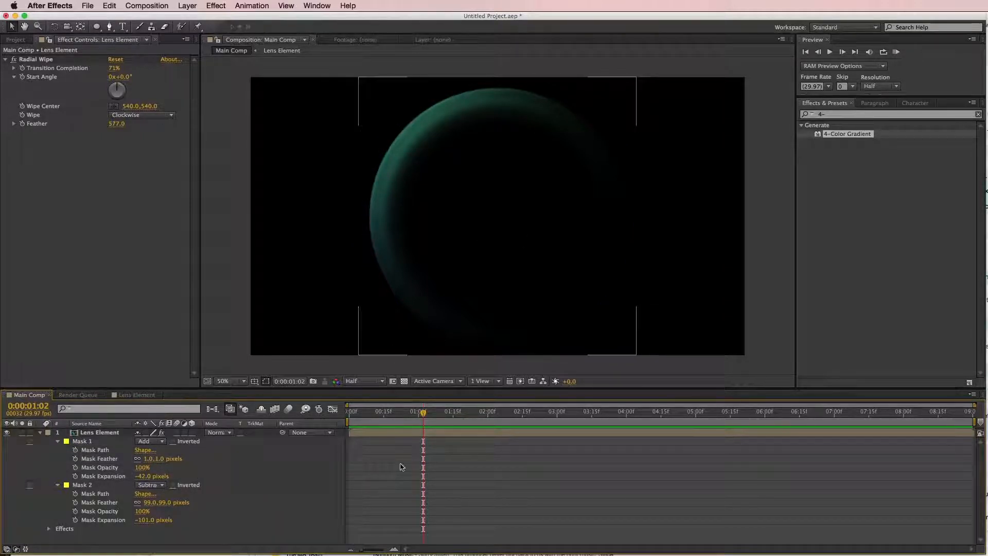
Step: Set the Radial Wipe's transition completion to 83% and its start angle to -190°
click(404, 435)
drag(114, 72, 122, 68)
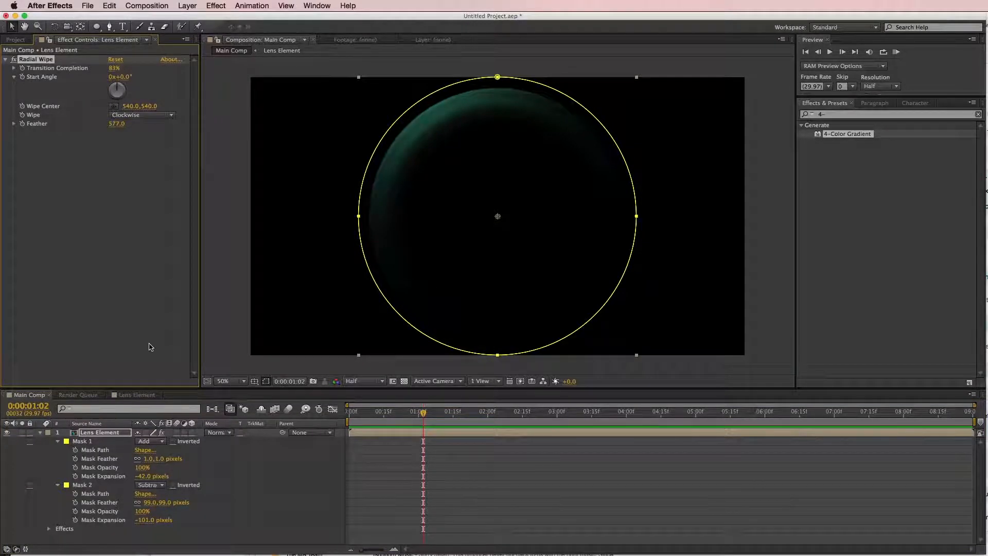
drag(124, 82, 31, 85)
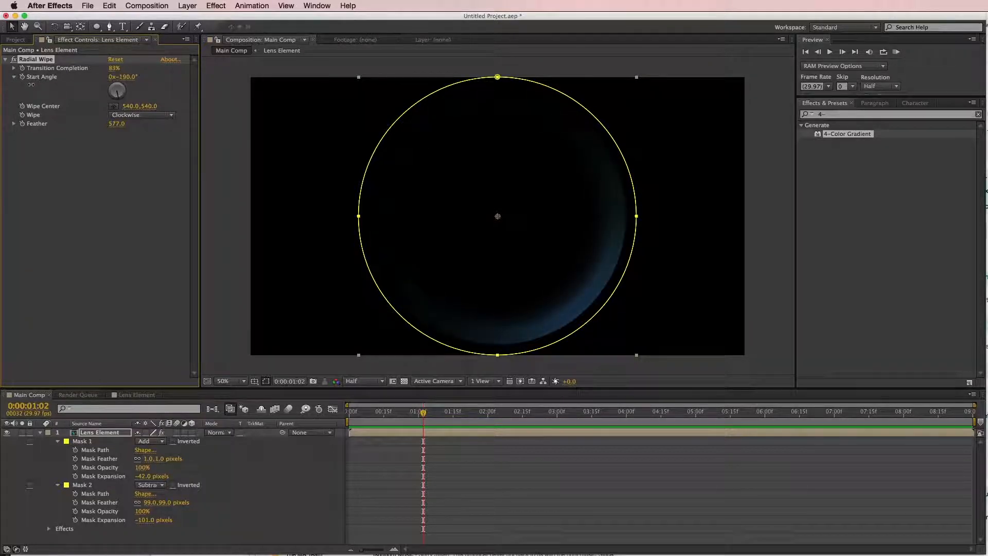
Step: Turn the Lens Element layer into a 3D layer
click(503, 448)
click(511, 433)
click(192, 432)
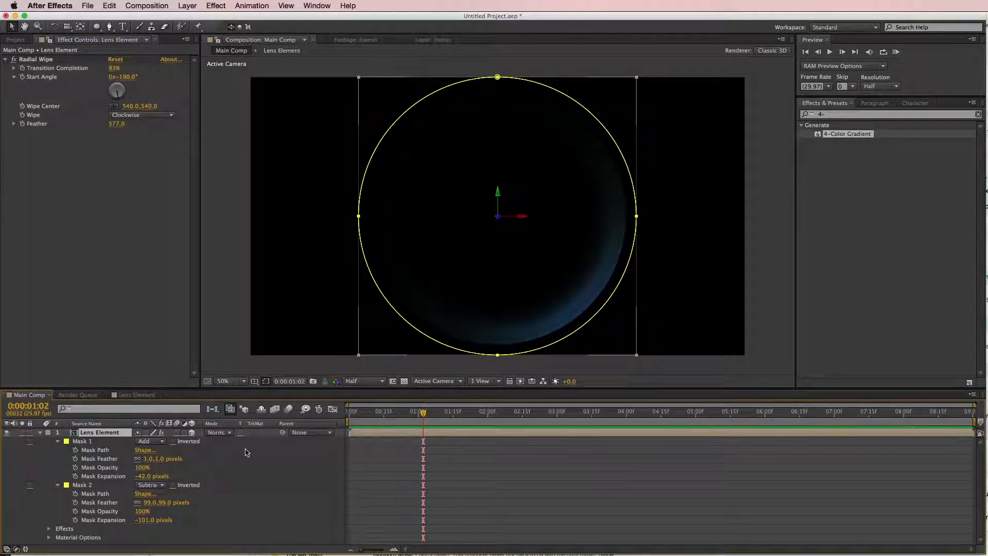
Step: Collapse the Lens Element layer's expanded properties and duplicate the layer
key(s)
key(s)
click(415, 467)
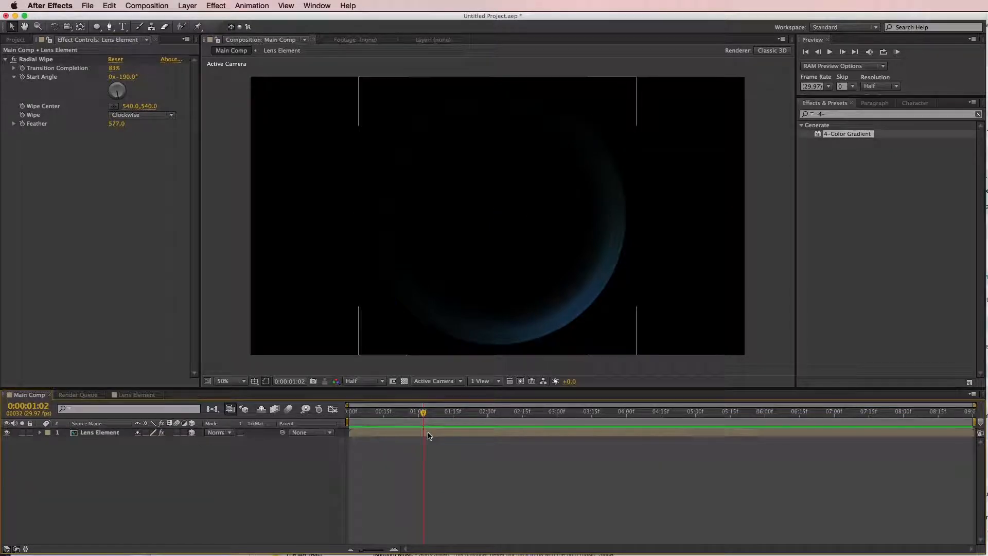
click(437, 435)
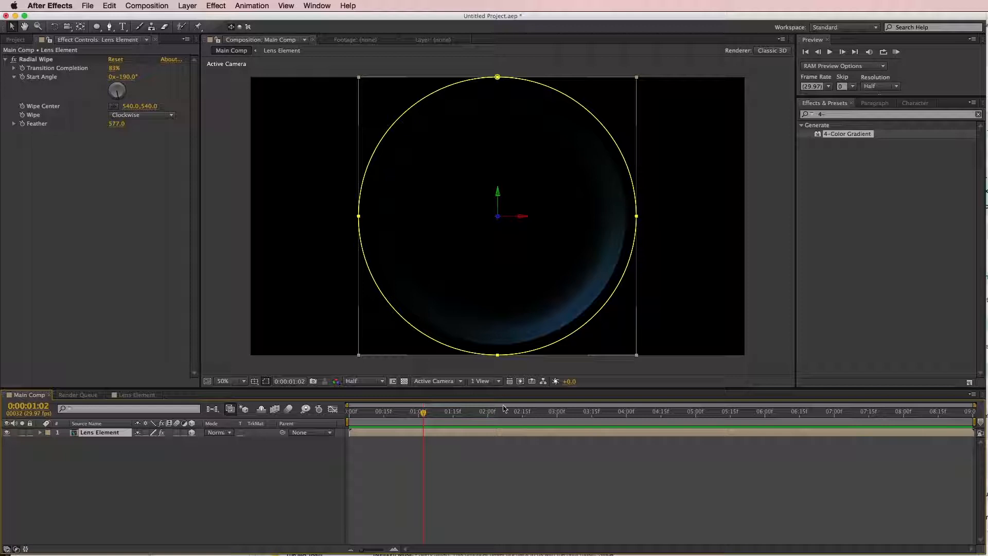
key(super+d)
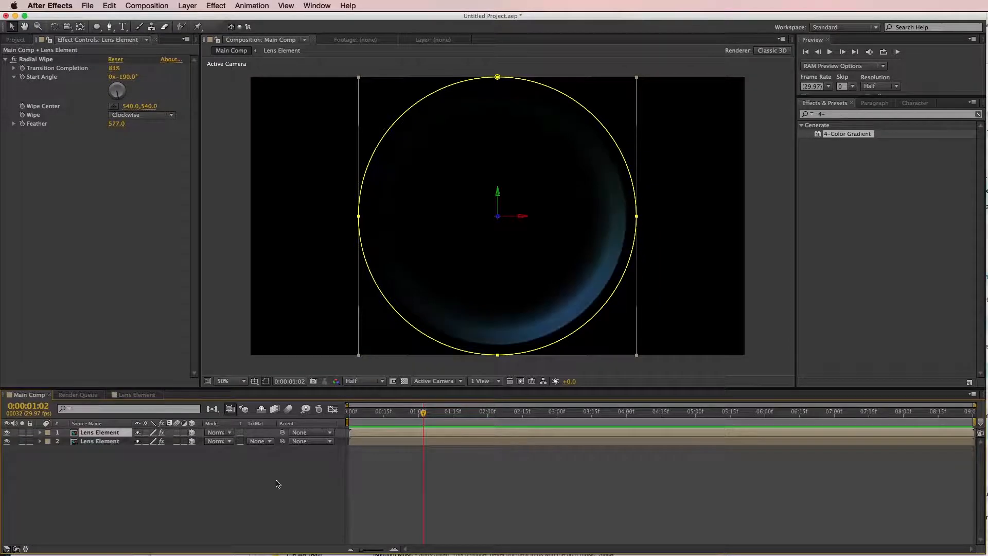
Step: Set the top Lens Element layer's Radial Wipe start angle to -1x-42° and its Z position to 500
key(r)
drag(123, 99, 111, 86)
key(p)
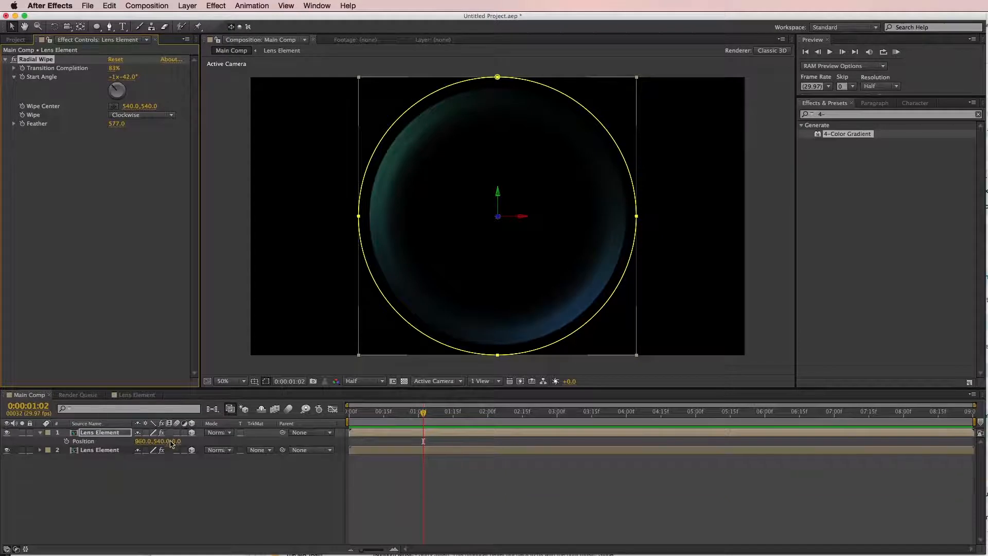
drag(175, 445, 252, 442)
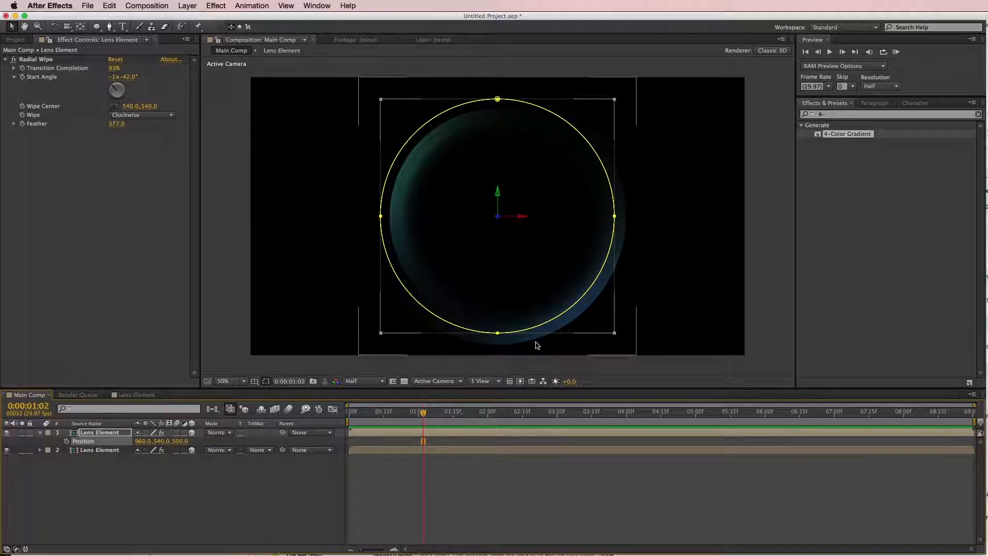
Step: Set the top Lens Element layer's Mask 2 expansion to -328 pixels and its Mask 1 expansion to -130 pixels
key(m)
key(m)
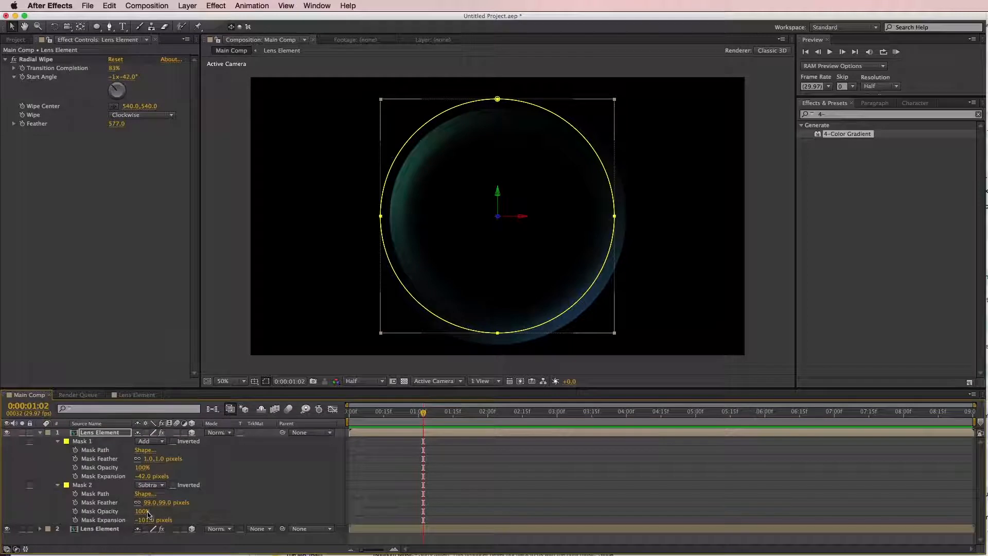
drag(139, 520, 55, 493)
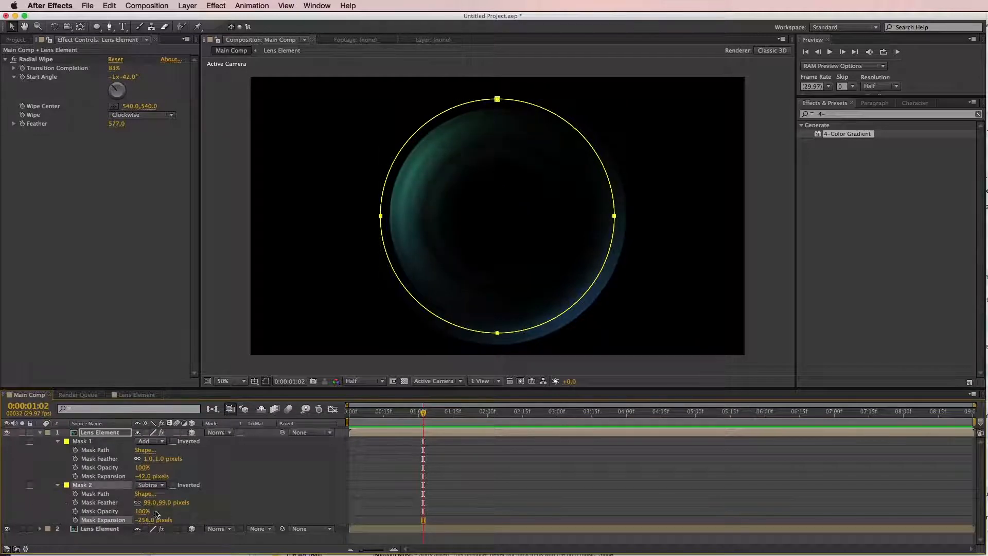
drag(131, 520, 68, 508)
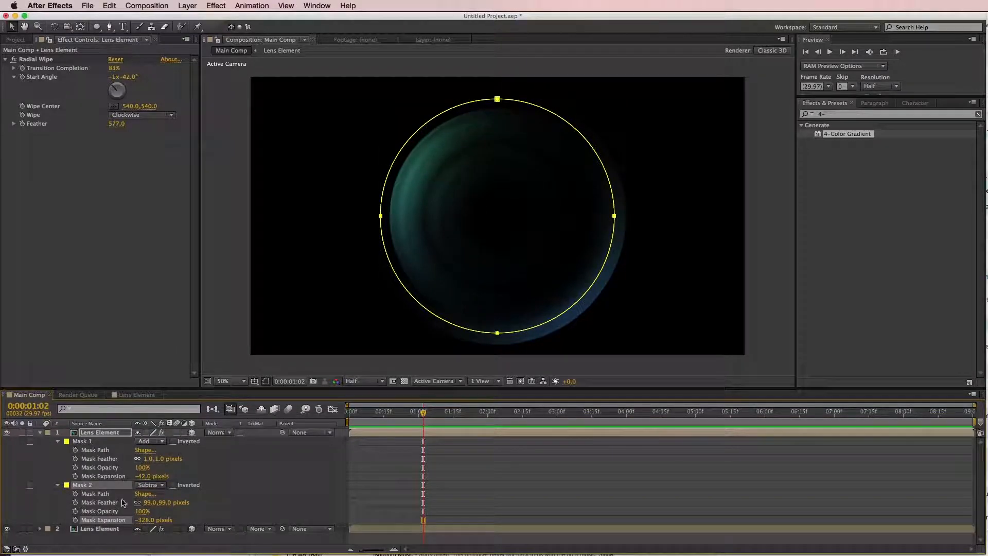
drag(148, 478, 87, 459)
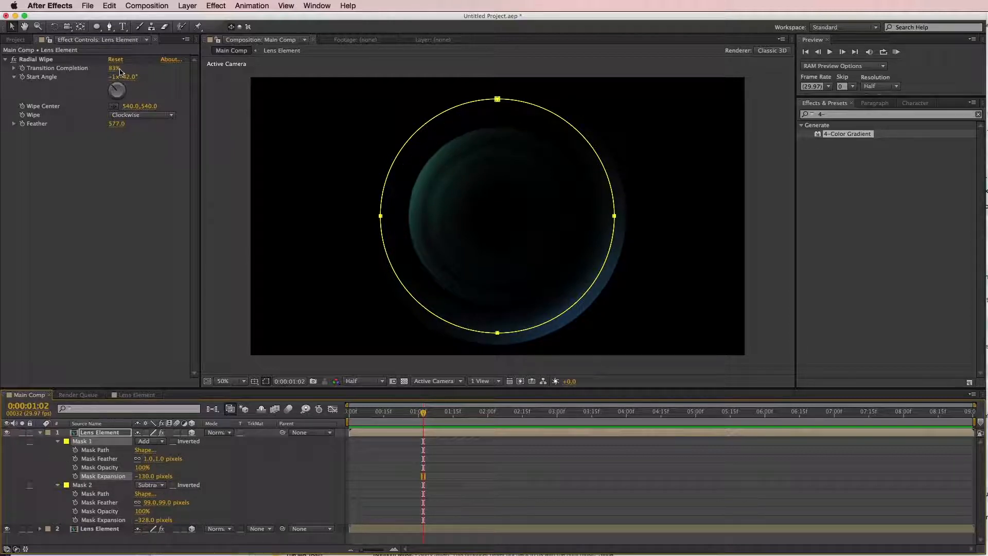
Step: Set the top layer's Radial Wipe transition completion to 95% and feather to 143, leaving the layer deselected
drag(118, 126, 98, 123)
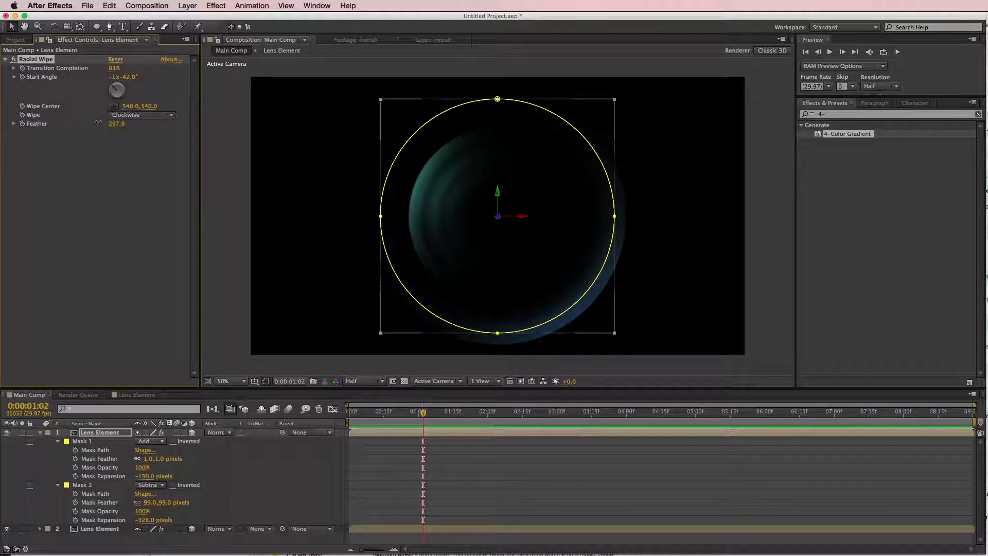
drag(111, 67, 111, 71)
drag(119, 121, 108, 120)
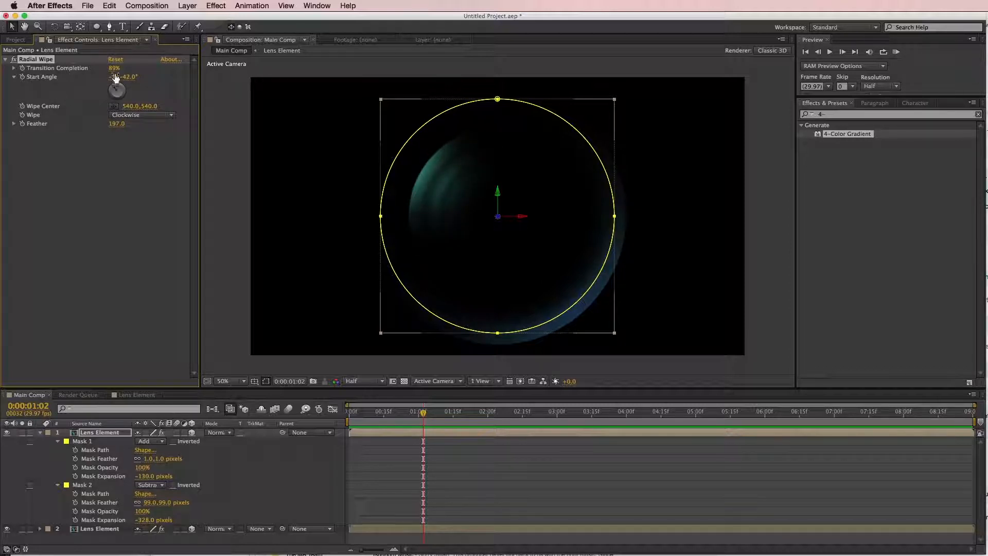
drag(114, 68, 120, 68)
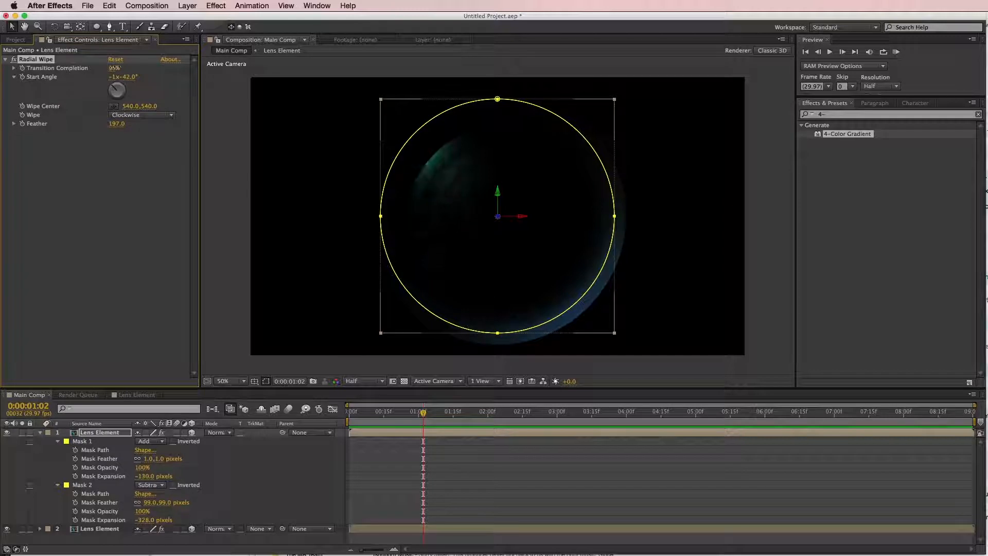
drag(129, 121, 126, 122)
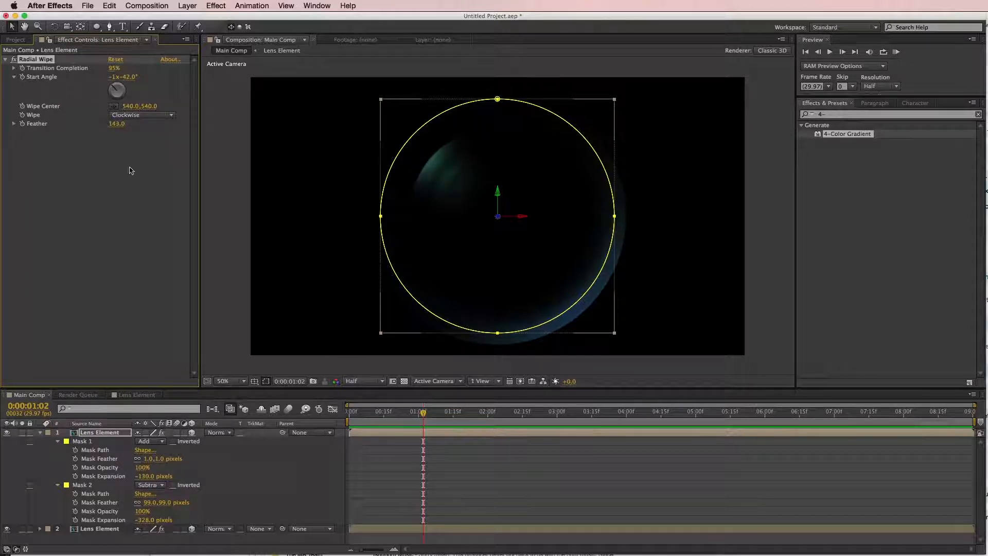
click(509, 458)
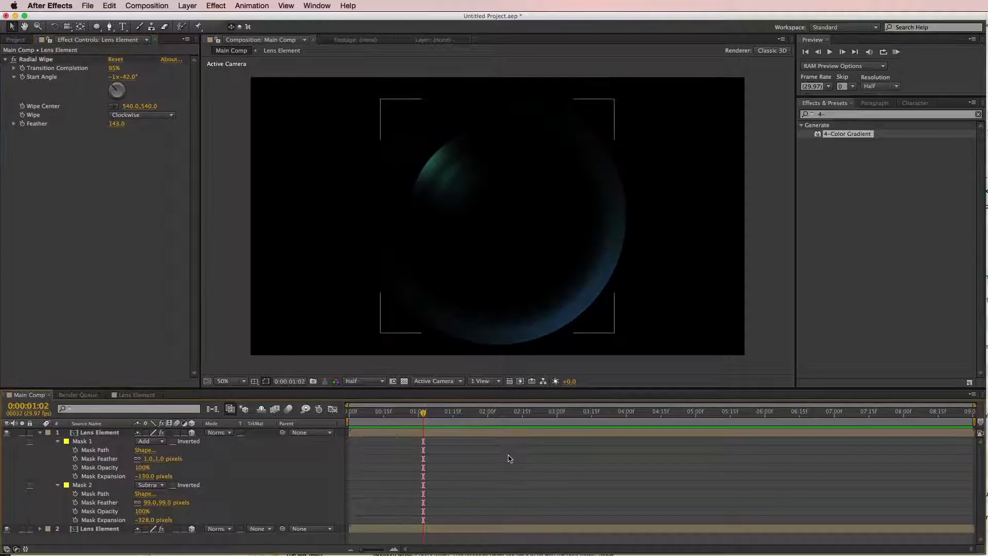
Step: Duplicate the second Lens Element layer and change the copy's Radial Wipe start angle and Z position
click(495, 530)
key(super+d)
key(r)
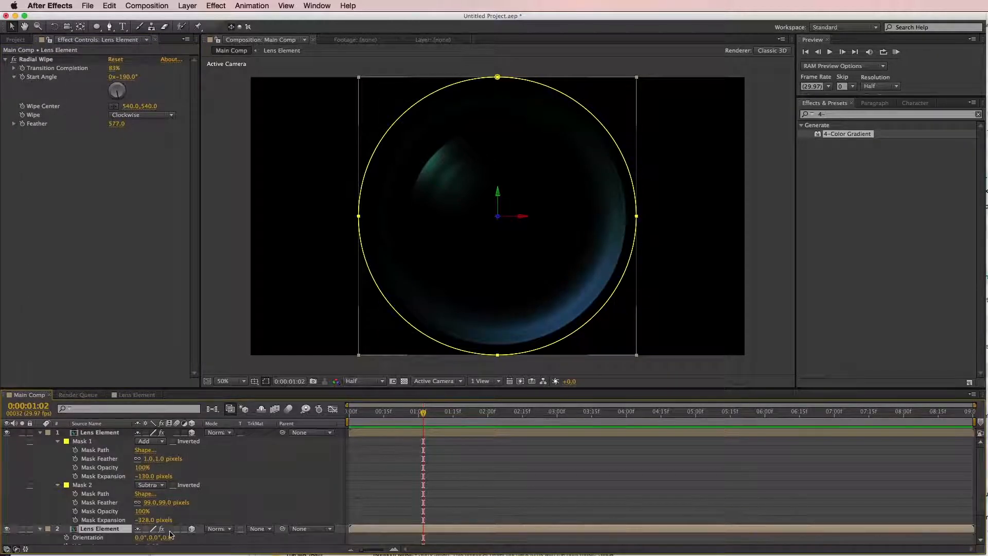
drag(133, 84, 18, 71)
key(p)
drag(175, 538, 461, 485)
Step: Collapse all layers and give a further Lens Element copy a 316° Z orientation, 95% wipe completion and 219 wipe feather
key(super+a)
key(u)
click(112, 451)
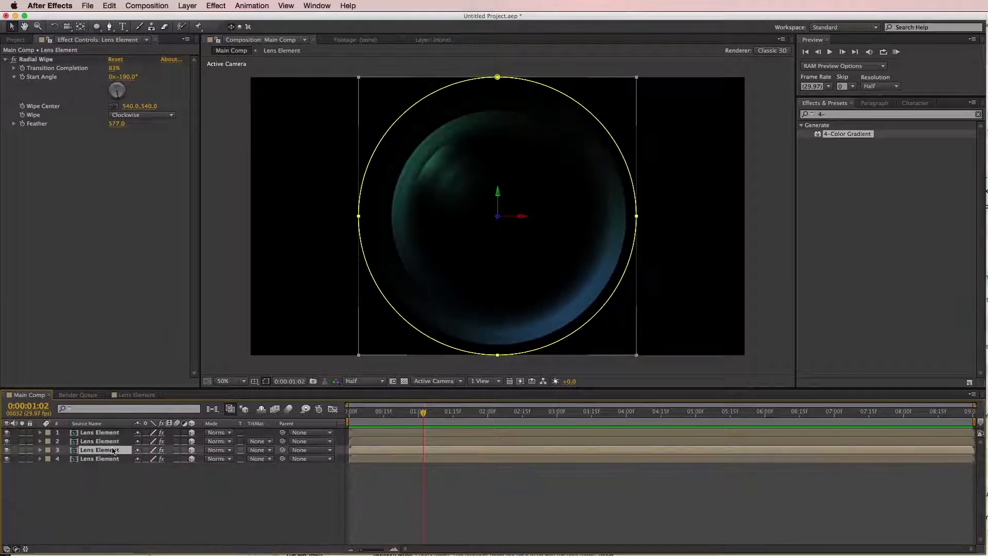
key(m)
key(m)
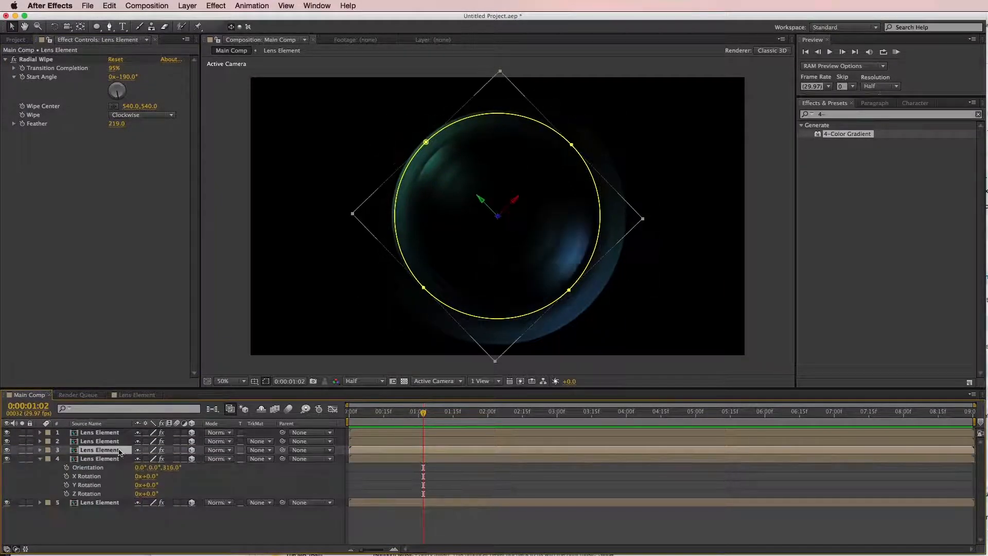
Step: Give the third Lens Element layer a 340° Z orientation and mask expansions of -2 pixels for Mask 1 and -118 pixels for Mask 2
click(120, 450)
key(r)
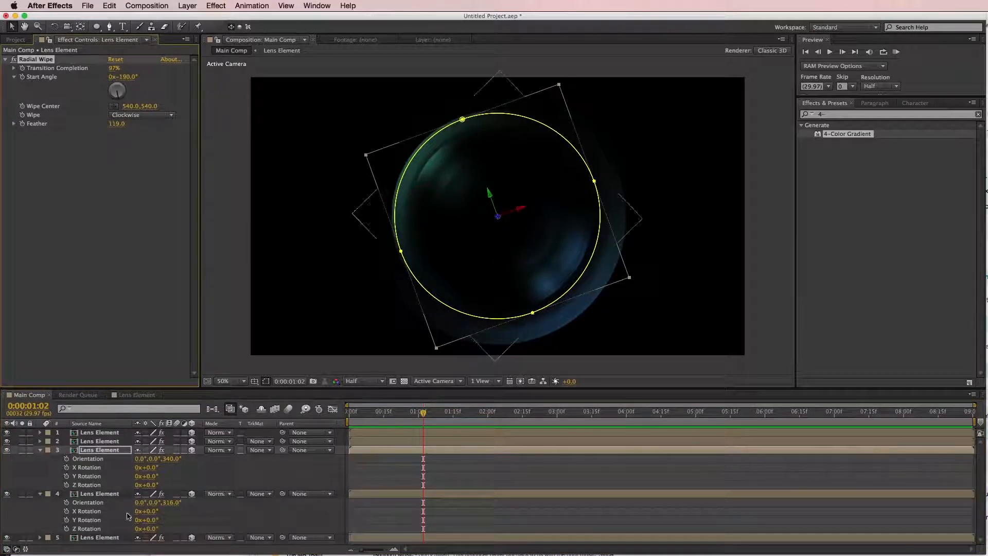
key(m)
key(m)
drag(144, 538, 140, 538)
drag(145, 494, 158, 495)
drag(149, 537, 143, 538)
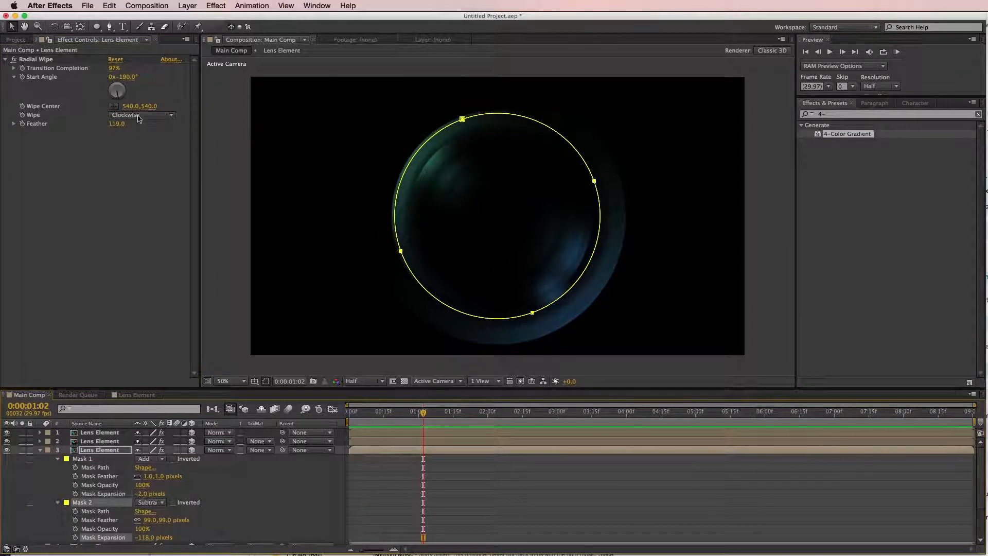
Step: Set the third Lens Element layer's Z orientation to 328° and tighten its Radial Wipe to 99% completion with a smaller feather
drag(117, 124, 98, 124)
click(114, 451)
key(r)
drag(170, 459, 164, 460)
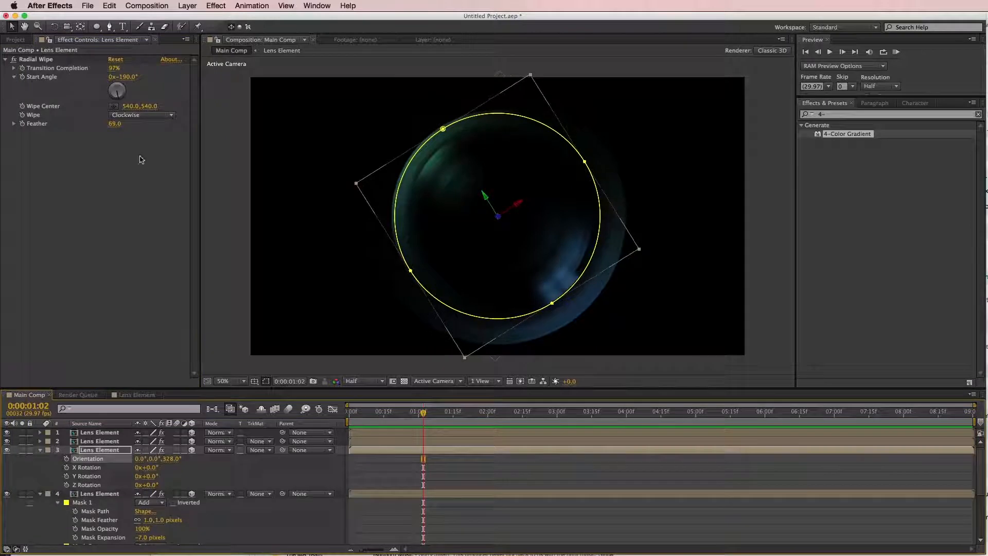
drag(115, 124, 96, 124)
drag(114, 69, 118, 72)
Step: Duplicate the third Lens Element layer and change the copy's Z orientation
click(109, 450)
key(super+d)
drag(173, 459, 156, 468)
click(201, 467)
Step: Reveal the mask feathers of the neighbouring Lens Element layers and increase the feather on the lower one's mask
click(126, 451)
key(f)
click(124, 493)
key(u)
key(f)
drag(155, 511, 242, 516)
Step: Check the mask feathers of the lower Lens Element layers and collapse their properties
click(127, 538)
key(u)
scroll(155, 538, down, 5)
key(f)
click(393, 508)
key(u)
Step: Reduce a lower Lens Element layer's mask expansions, with Mask 1 at -141 pixels, and set its Radial Wipe start angle to -118°
click(360, 485)
key(s)
key(r)
key(f)
key(m)
key(m)
scroll(319, 514, down, 5)
drag(145, 530, 111, 529)
drag(142, 487, 63, 471)
mouse_move(117, 96)
mouse_down()
mouse_move(108, 108)
mouse_move(102, 101)
mouse_up()
Step: Duplicate the lower Lens Element layer and reduce the copy's scale
click(116, 444)
key(super+d)
key(s)
drag(159, 454, 109, 520)
Step: Set the seventh Lens Element layer's Mask 2 feather to 30 pixels
key(r)
key(r)
click(122, 445)
key(f)
drag(162, 479, 58, 477)
Step: Adjust the seventh Lens Element layer's Mask 1 feather and collapse the properties of all layers
click(124, 446)
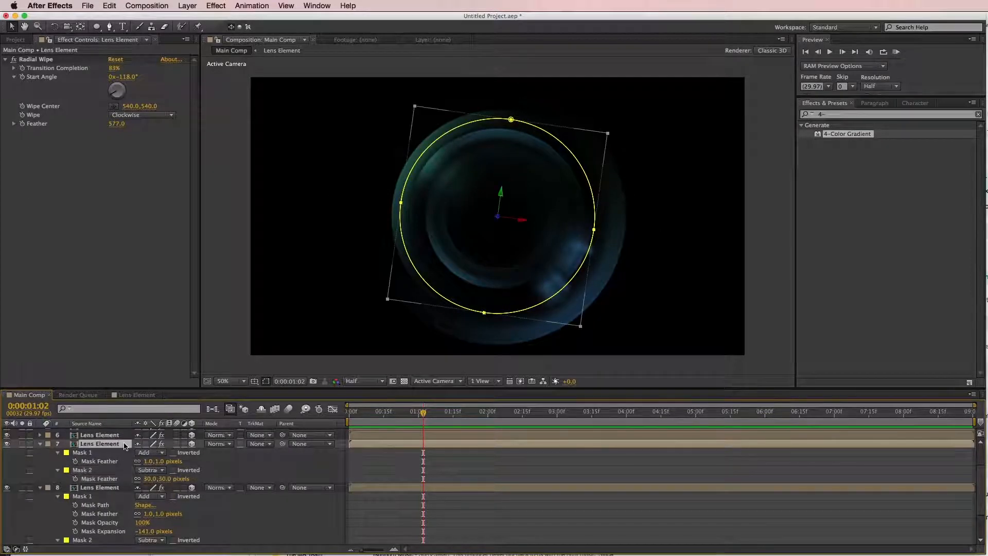
key(s)
key(s)
key(s)
key(f)
drag(159, 461, 167, 461)
click(438, 517)
key(super+a)
key(u)
click(438, 517)
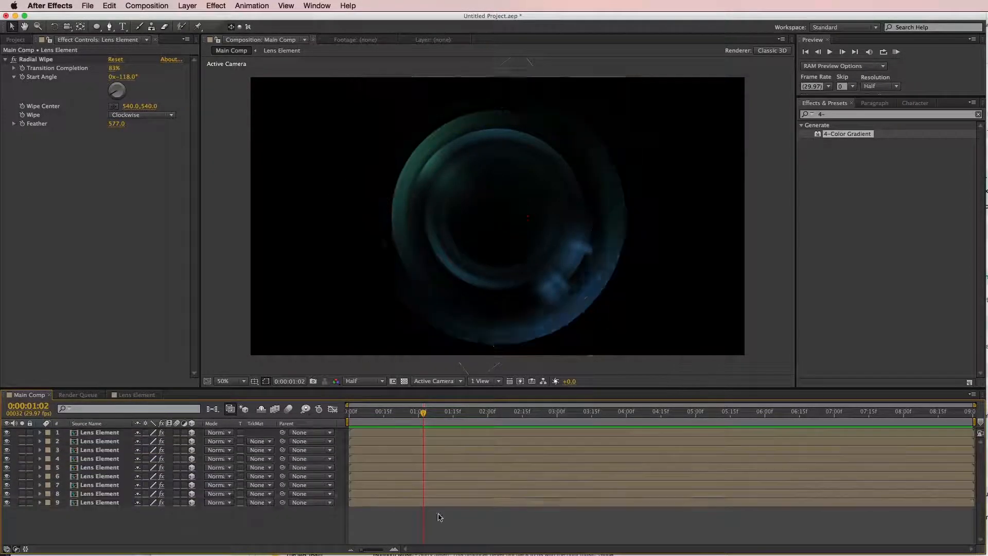
Step: Duplicate the bottom Lens Element layer and set the copy's Radial Wipe transition completion to 25%
click(127, 503)
key(m)
drag(116, 72, 88, 72)
scroll(135, 507, down, 2)
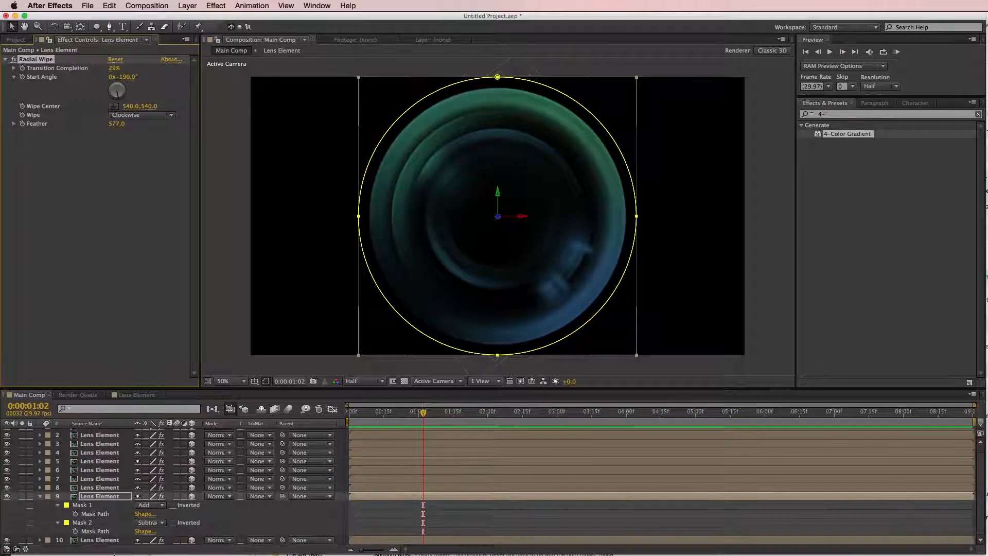
Step: Reduce the mask expansion on the ninth Lens Element layer and set its Z orientation to 271°
key(m)
key(m)
scroll(139, 515, down, 5)
drag(143, 533, 128, 506)
key(r)
Step: Duplicate the fourth Lens Element layer and change the copy's Z orientation
click(461, 519)
click(117, 478)
click(117, 461)
click(117, 452)
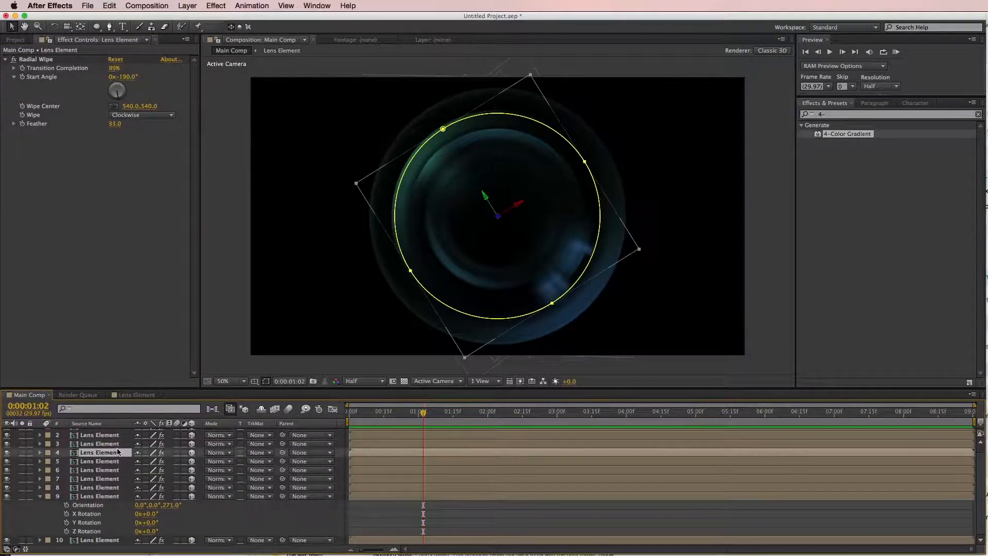
key(super+d)
key(r)
drag(172, 462, 116, 462)
Step: Give the new fourth layer a 76% scale and a Radial Wipe with 95% completion, -317° start angle and 115 feather
drag(125, 76, 86, 77)
key(f)
drag(114, 124, 130, 124)
drag(114, 68, 111, 76)
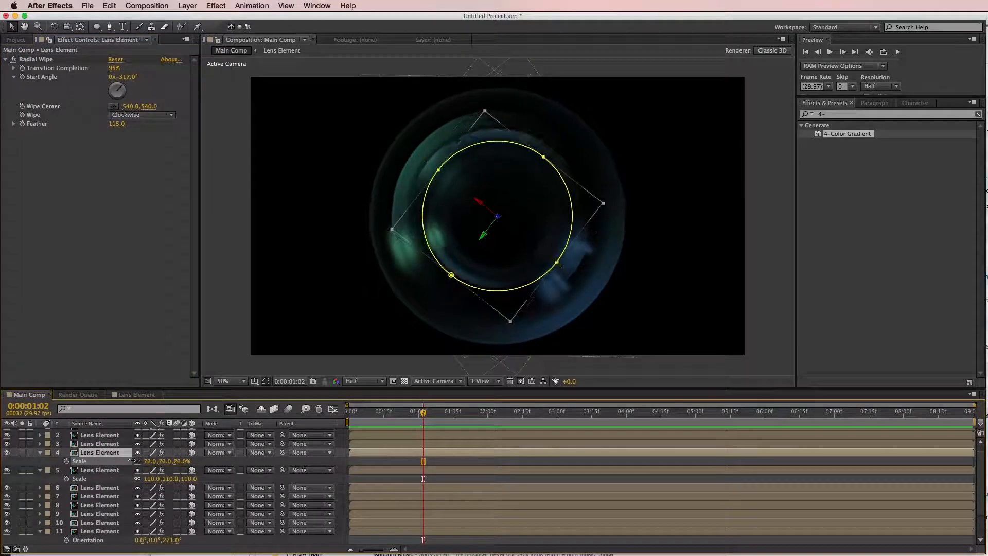
Step: Fine-tune the fourth Lens Element layer's scale and Z orientation and set its Radial Wipe feather to 93
drag(132, 461, 134, 460)
drag(116, 124, 105, 124)
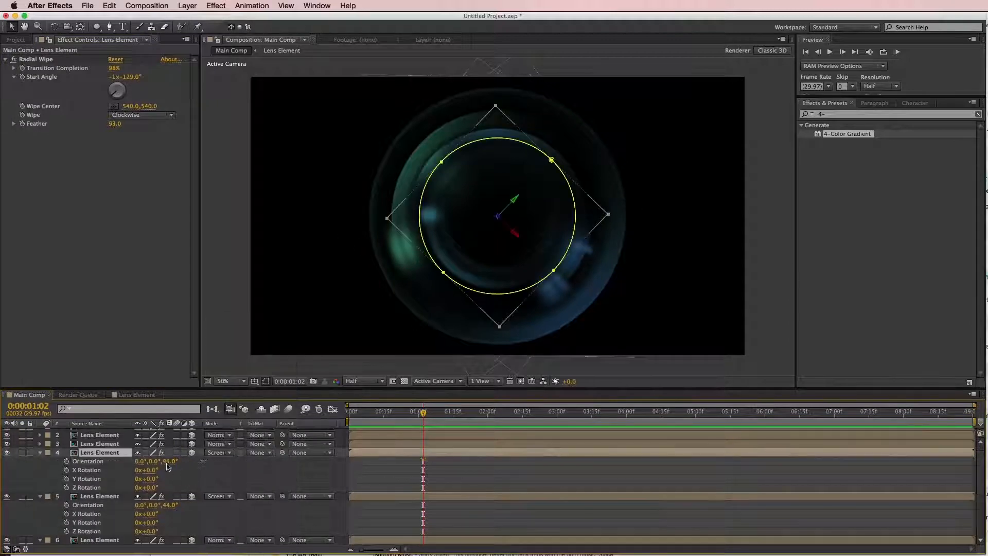
drag(167, 466, 205, 466)
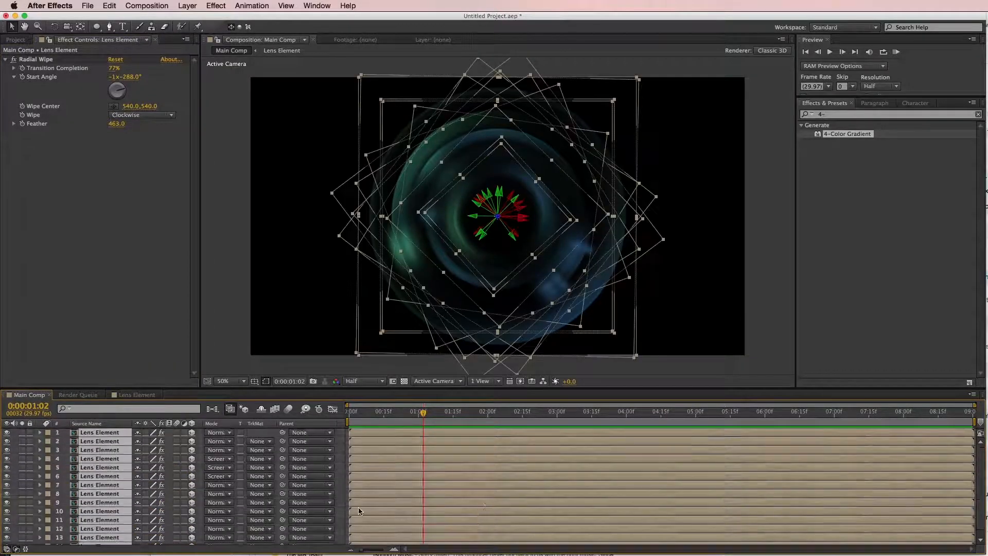
Step: Deselect all layers and solo individual Lens Element layers to examine what each contributes
key(super+shift+a)
click(106, 476)
click(22, 458)
click(22, 451)
click(22, 450)
Step: Reduce the fourth Lens Element layer's mask feather, reveal its opacity and deselect everything
click(100, 458)
key(f)
drag(147, 475, 122, 468)
click(22, 458)
click(99, 458)
key(t)
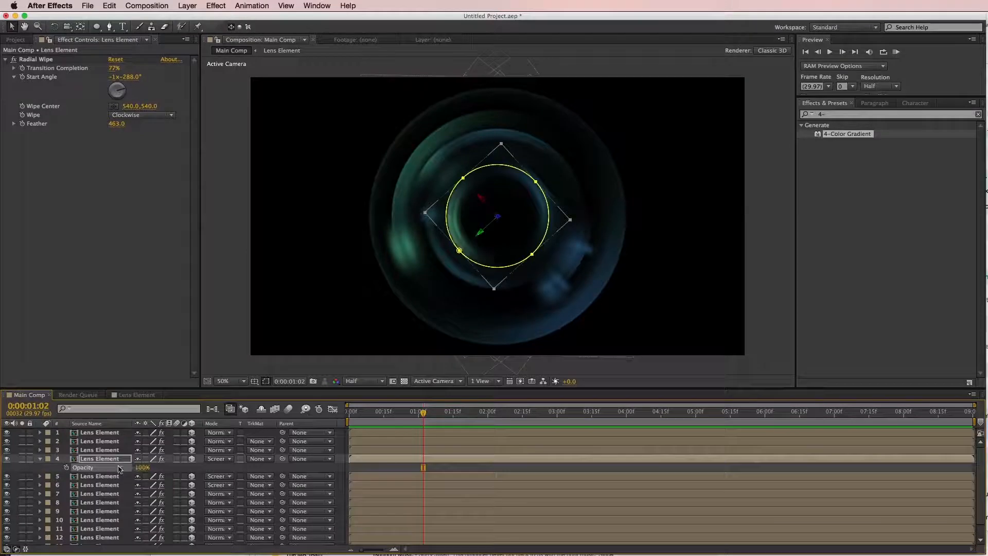
key(super+shift+a)
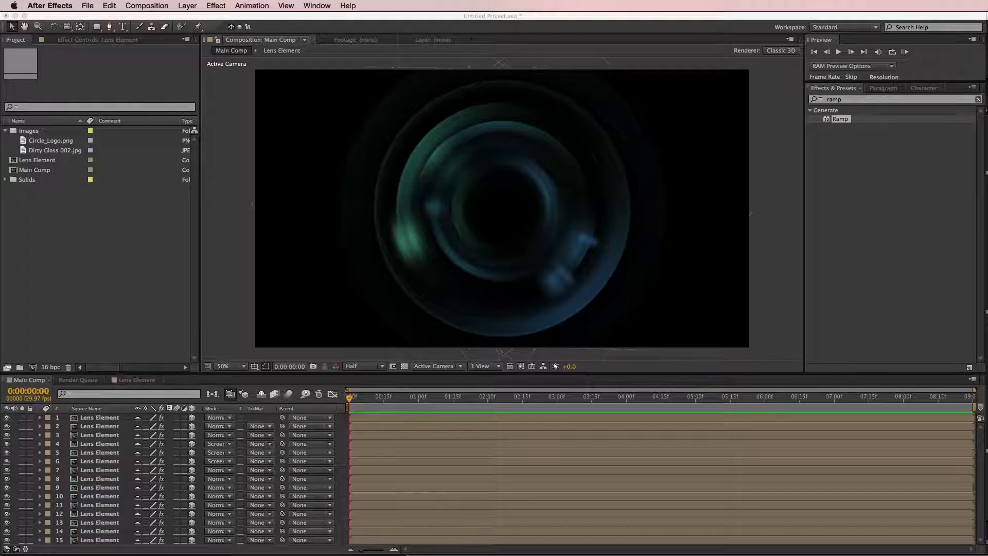
Step: Move the current time to 0:00:06:16 and add a two-node camera with the 50mm preset
click(777, 404)
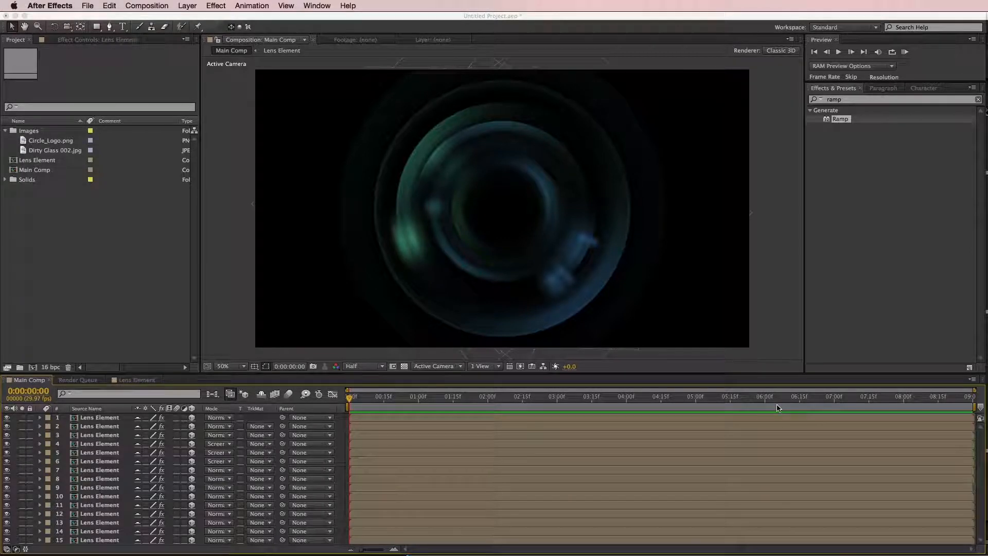
click(801, 399)
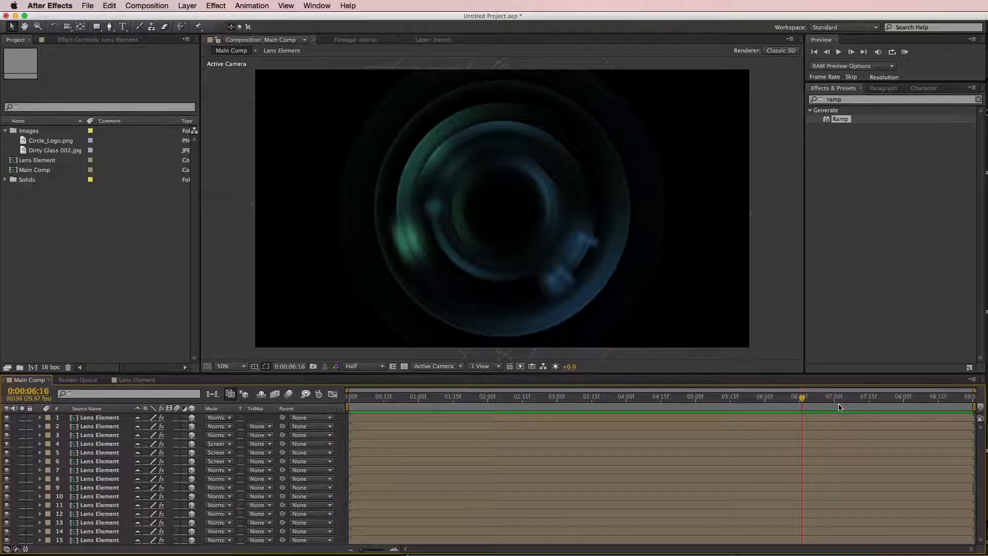
click(186, 6)
mouse_move(195, 19)
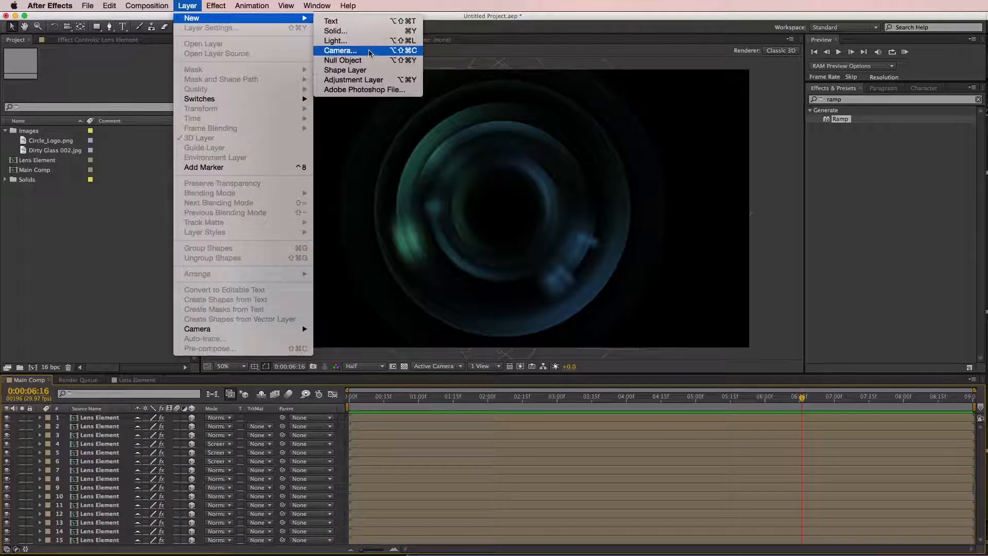
click(369, 51)
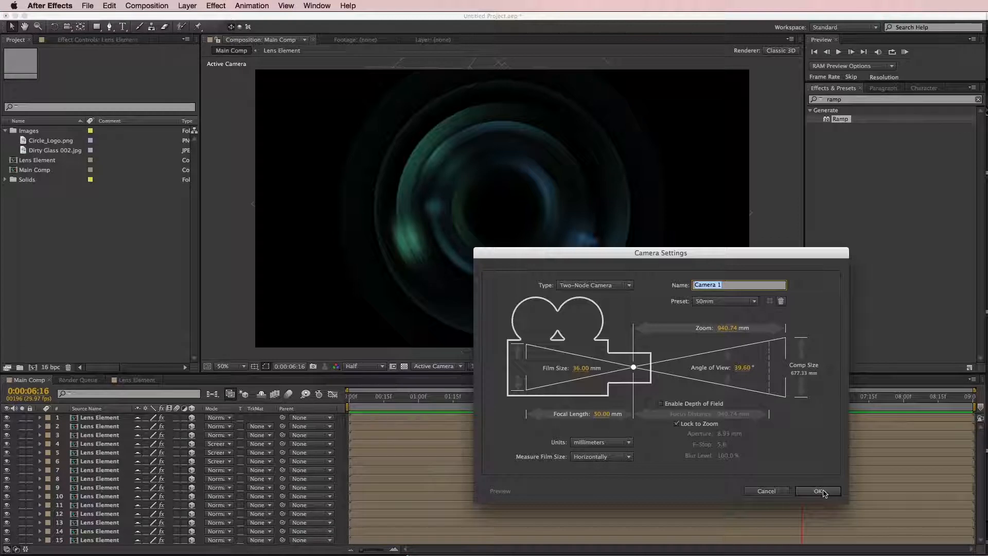
click(818, 490)
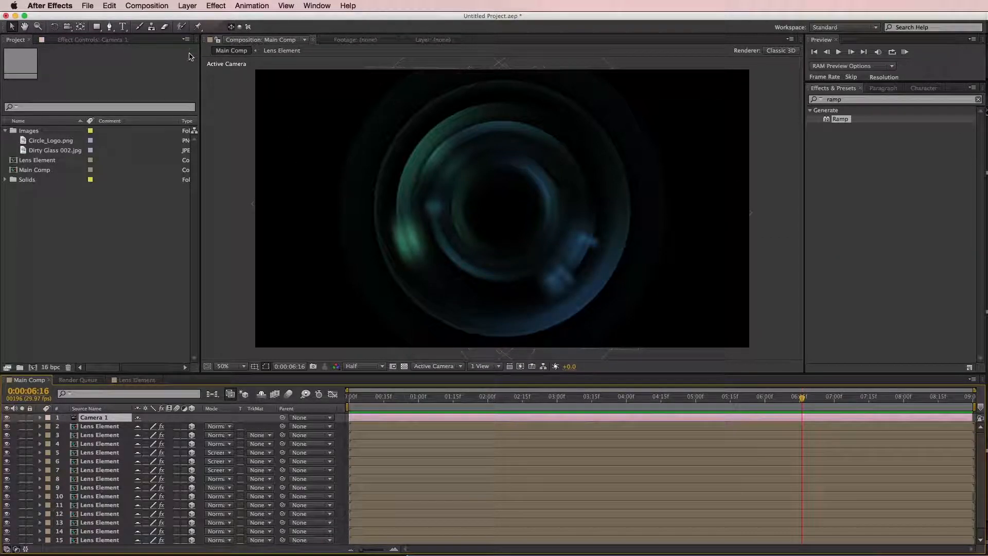
Step: Add a null object as a 3D layer and parent Camera 1 to it
click(188, 6)
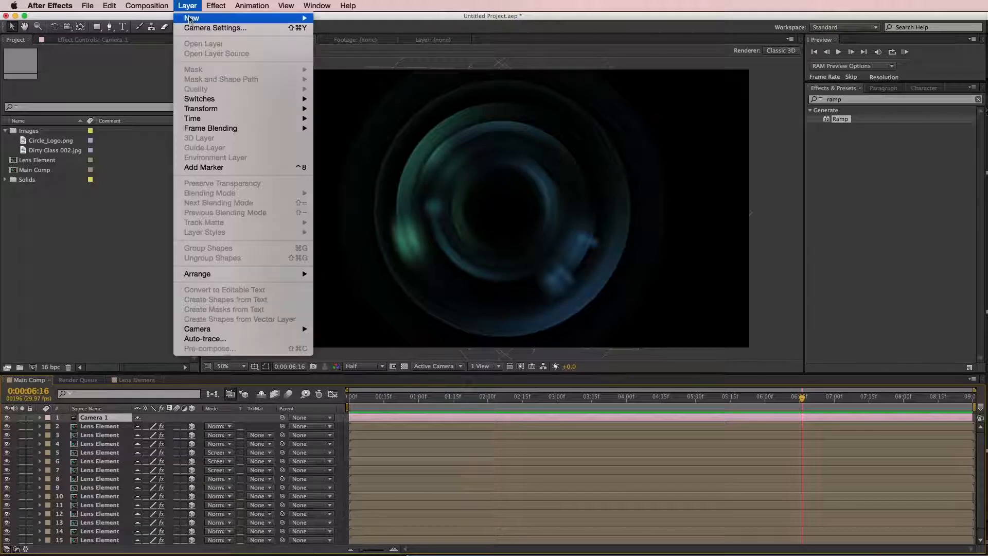
mouse_move(199, 18)
click(345, 59)
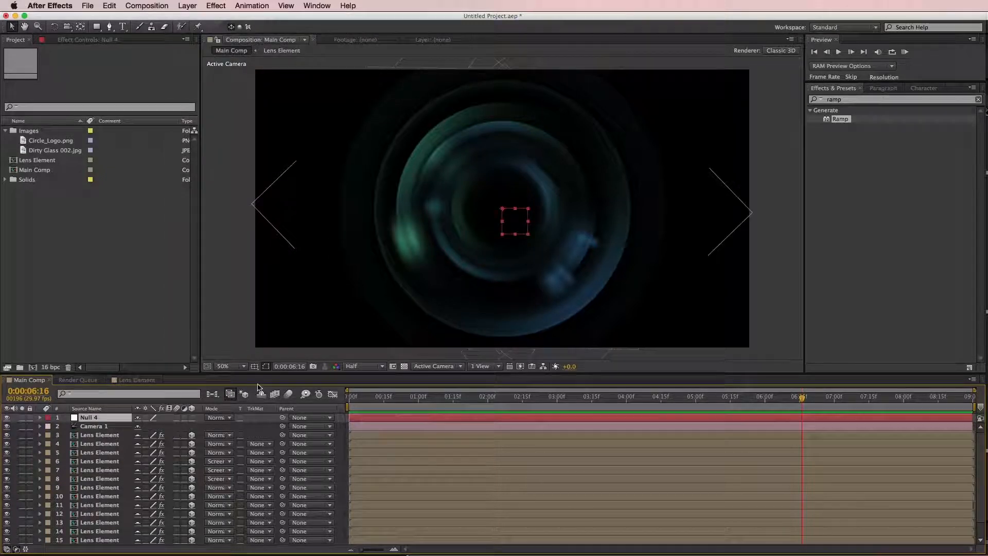
click(192, 417)
click(111, 430)
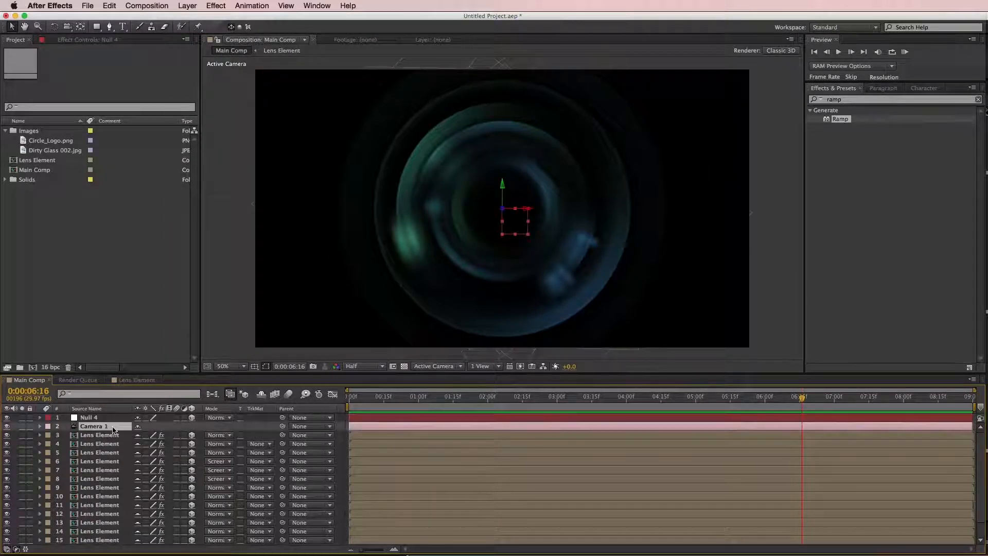
drag(282, 426, 108, 419)
Step: Set the null object's Z position to -1830 to pull the camera back from the rings
click(109, 418)
key(p)
drag(176, 430, 105, 436)
click(414, 426)
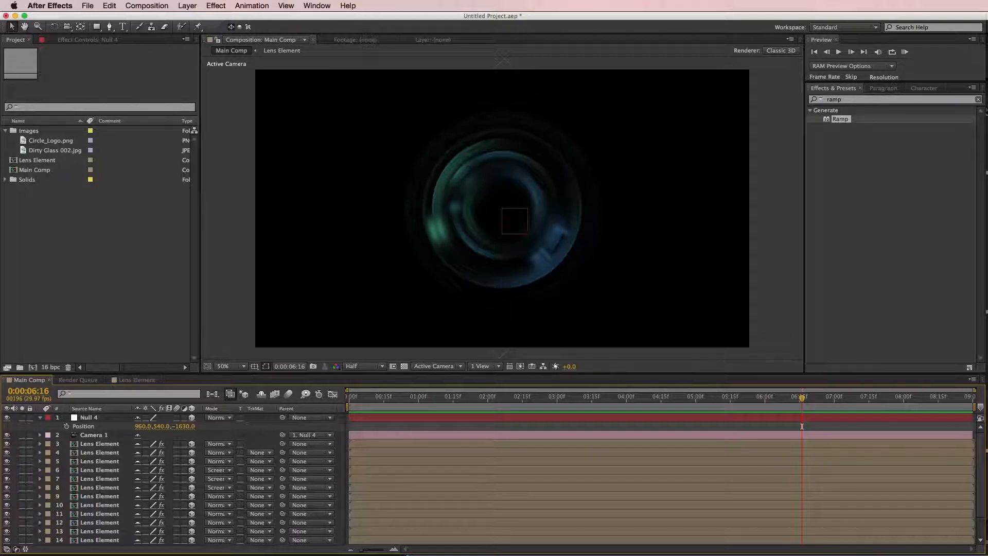
Step: Switch to QuickTime Player to examine the ring and light design in Final Comp_1.mov, and return to After Effects
key(super+Tab)
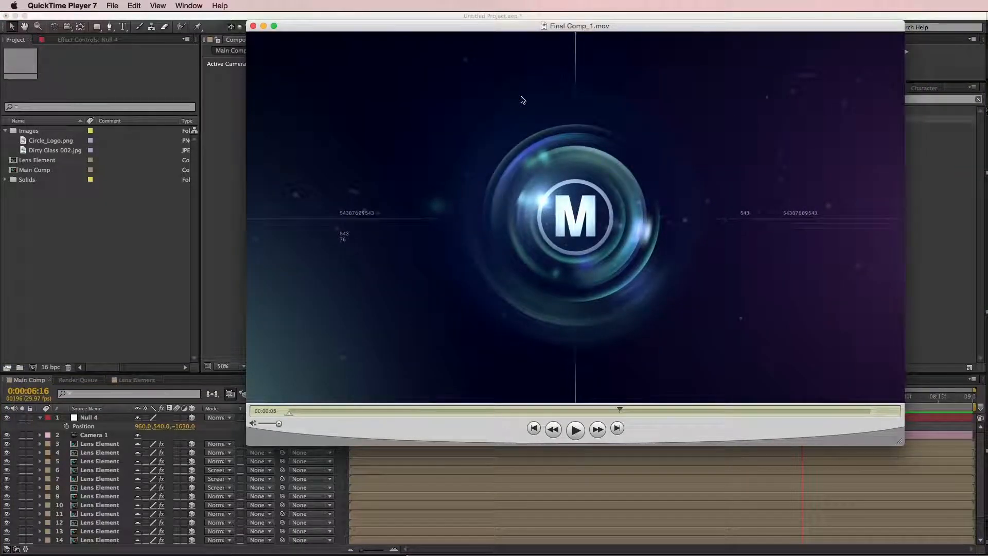
drag(458, 421, 528, 447)
drag(451, 51, 509, 297)
click(489, 276)
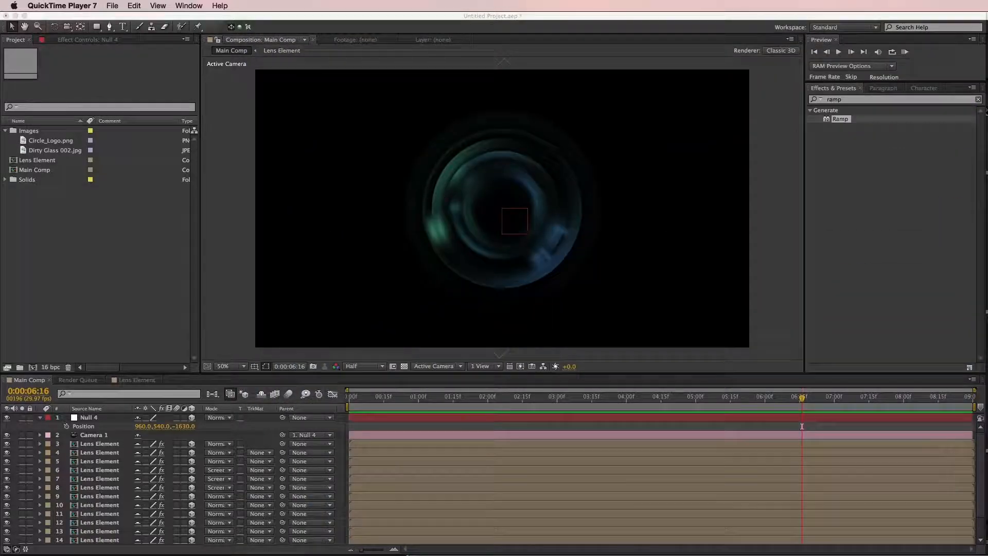
click(667, 424)
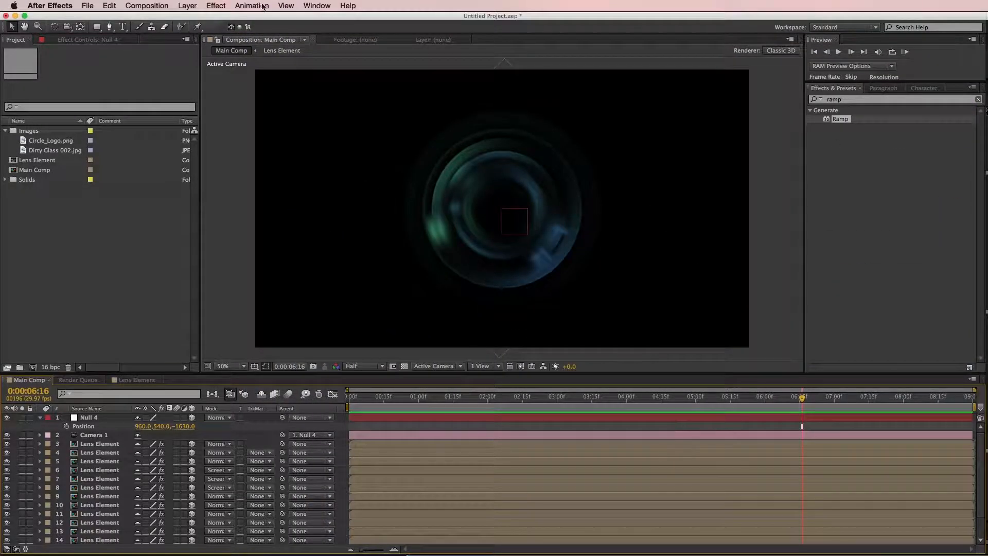
Step: Add a white 1920 x 1080 px solid named Flare to Main Comp
click(217, 6)
mouse_move(185, 5)
click(381, 33)
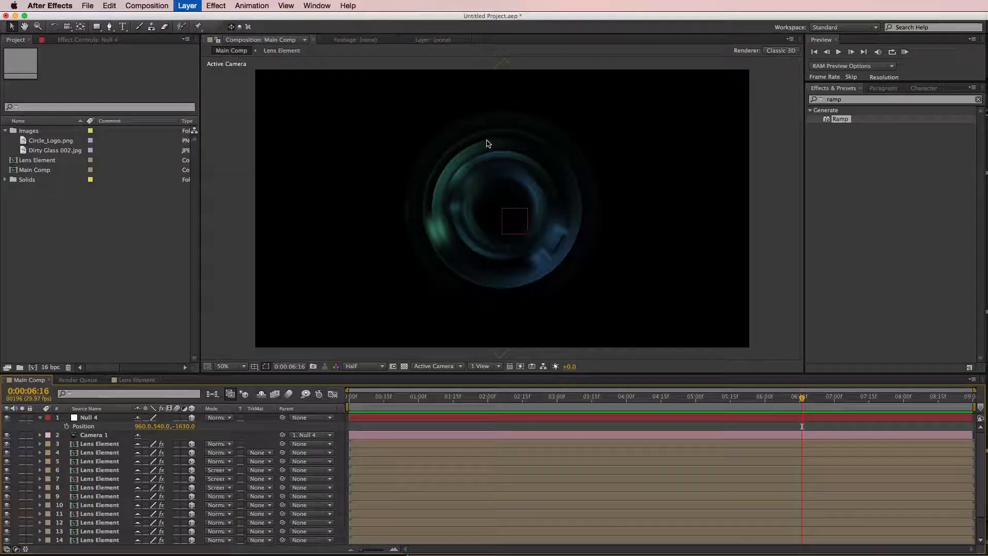
text(f)
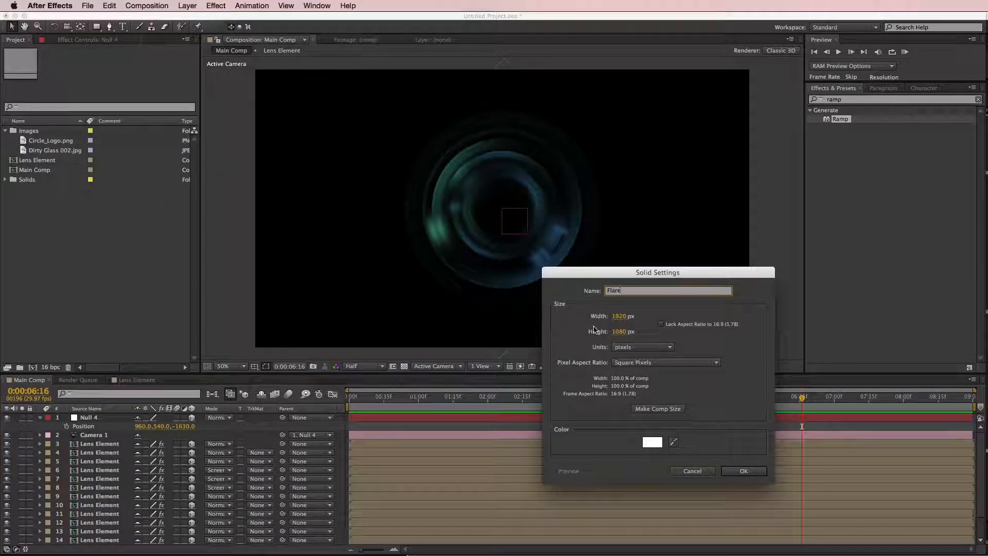
click(744, 470)
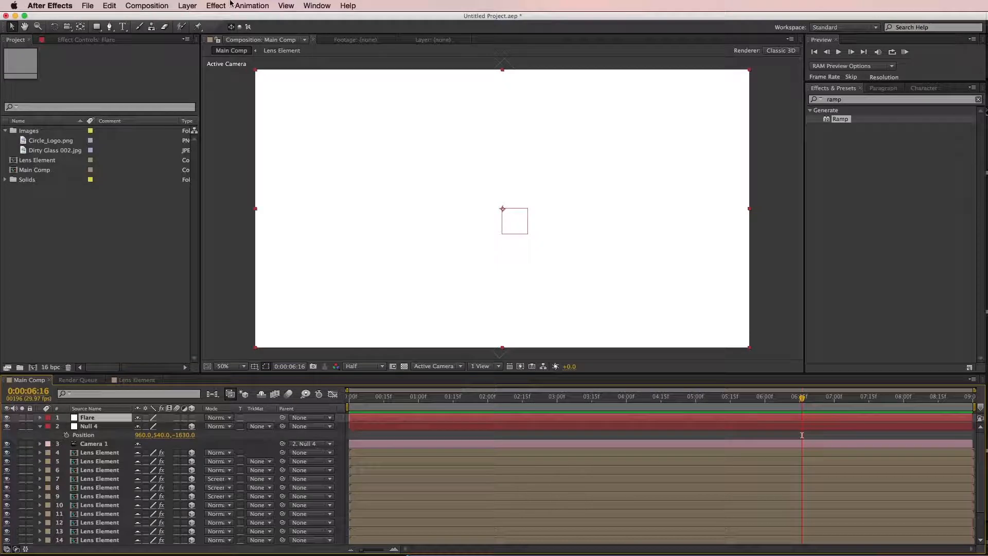
Step: Apply the Video Copilot Optical Flares effect to the Flare solid and move the flare closer to the centre, to about 834, 434
click(228, 4)
mouse_move(252, 380)
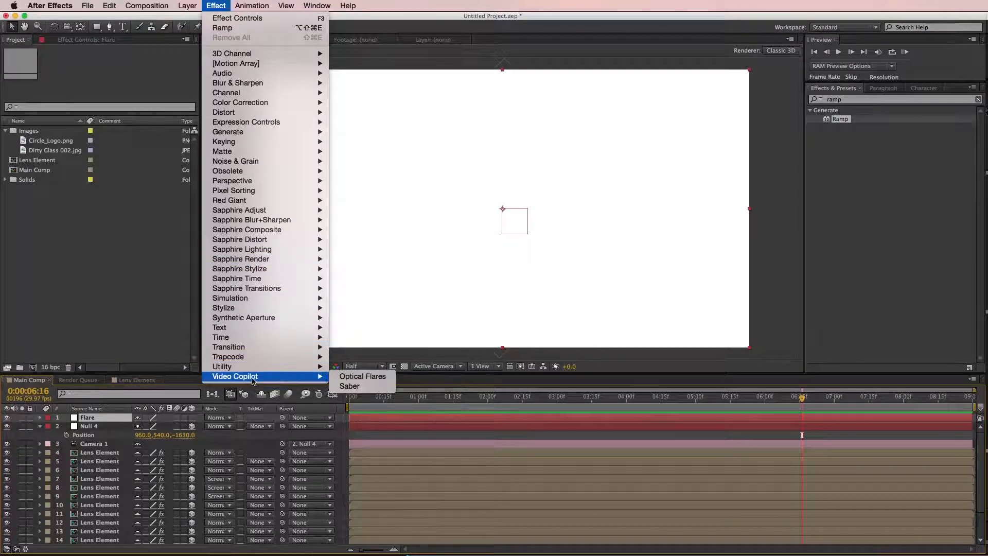
click(362, 376)
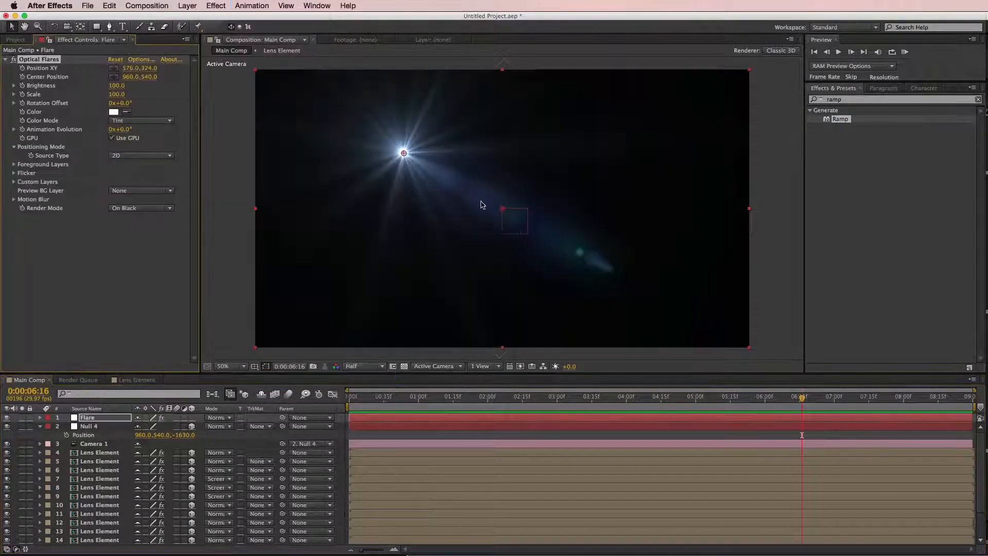
drag(407, 159, 470, 181)
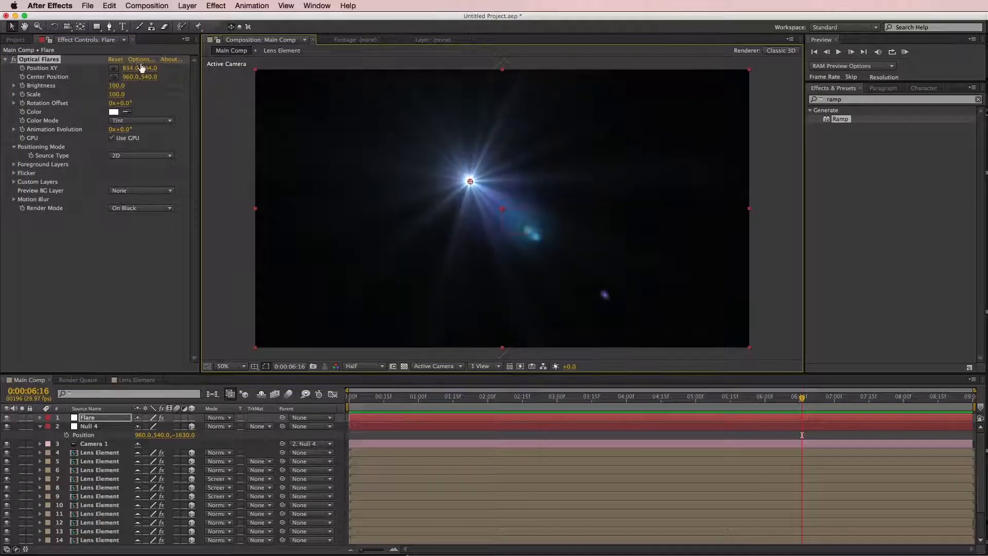
Step: Open the Optical Flares options and load the Real Sun preset from the Light presets
click(137, 59)
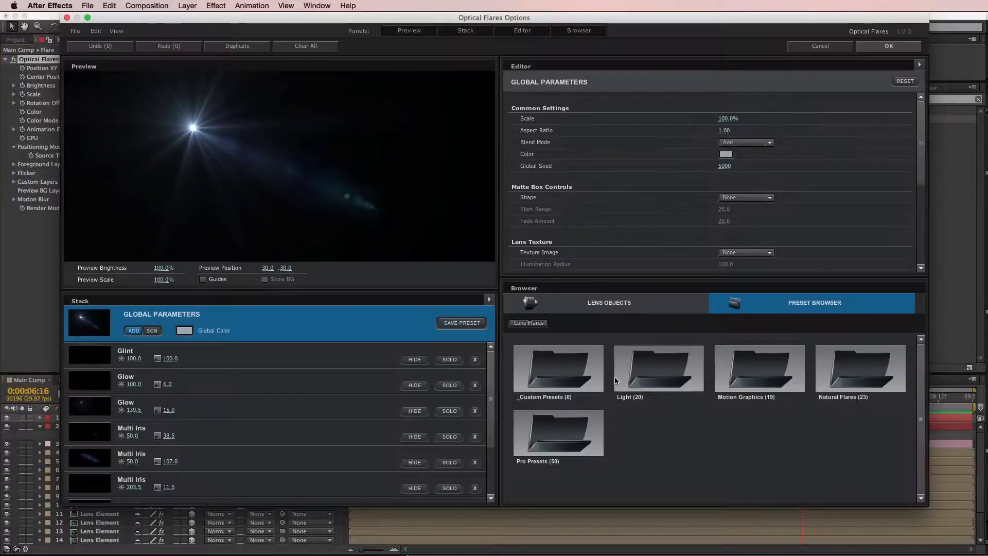
click(564, 367)
drag(921, 361, 921, 412)
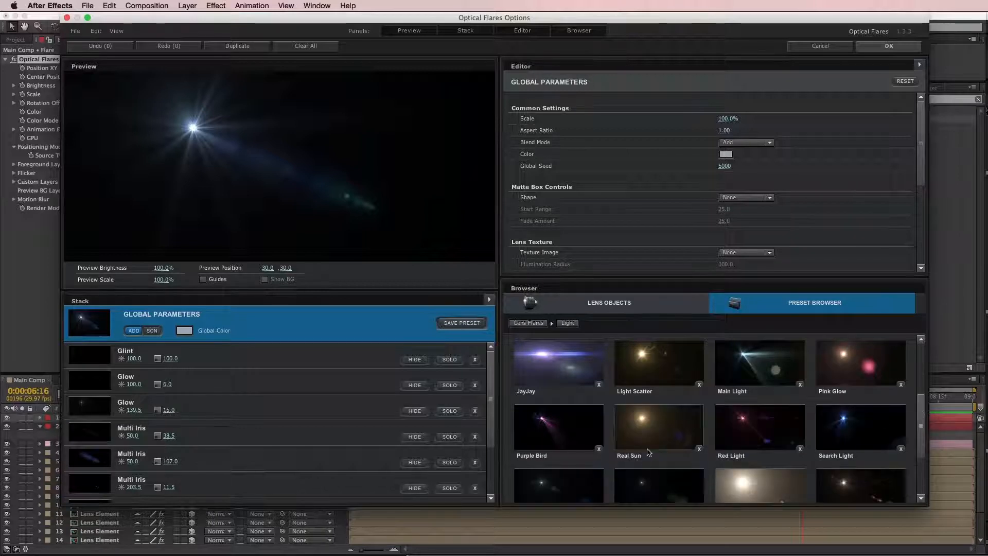
click(655, 436)
Step: Set the lens flare's global color to blue 4E9DEE and apply the flare options
click(726, 154)
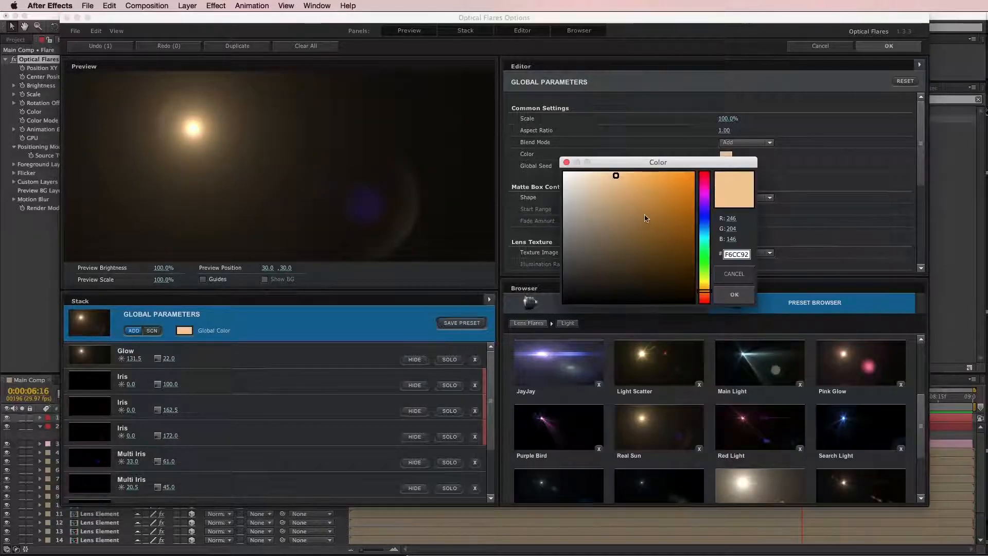
click(703, 227)
drag(640, 191, 650, 180)
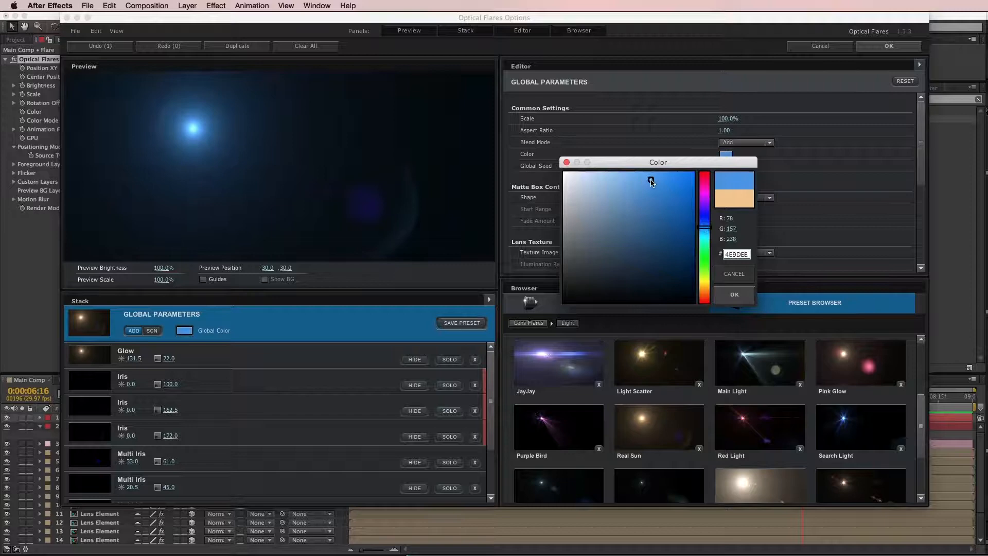
click(734, 294)
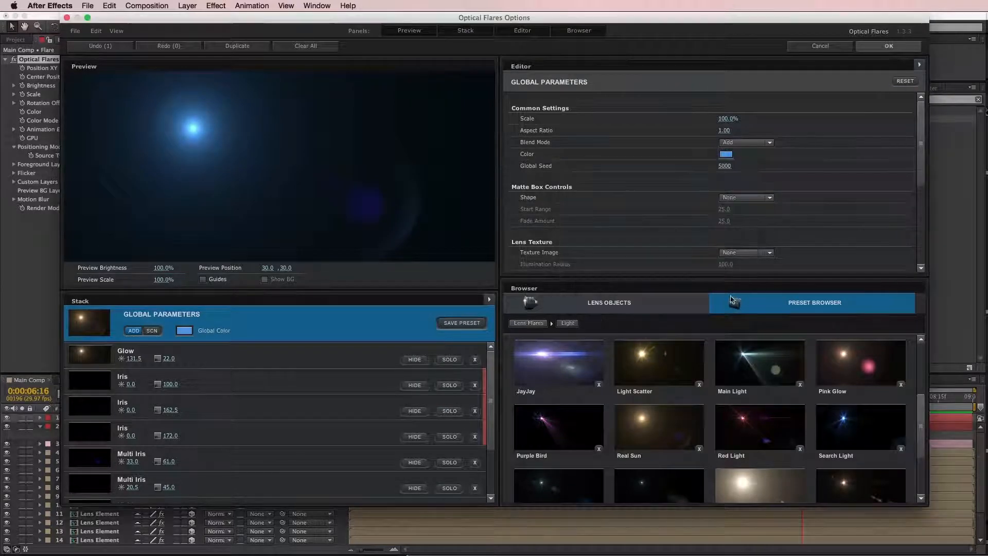
click(888, 46)
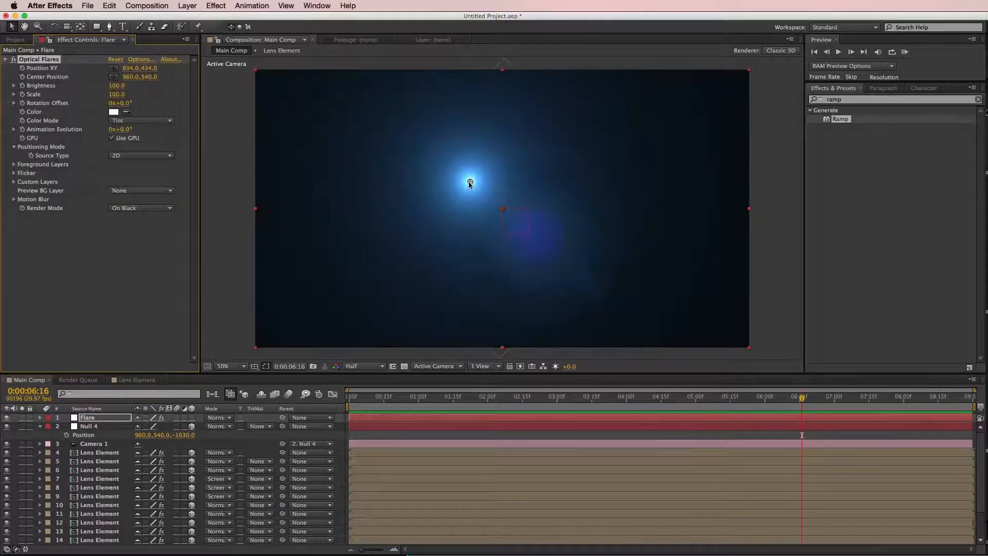
Step: Move the flare to about 862, 458 and set its scale to 70
drag(469, 185, 477, 190)
drag(118, 94, 114, 95)
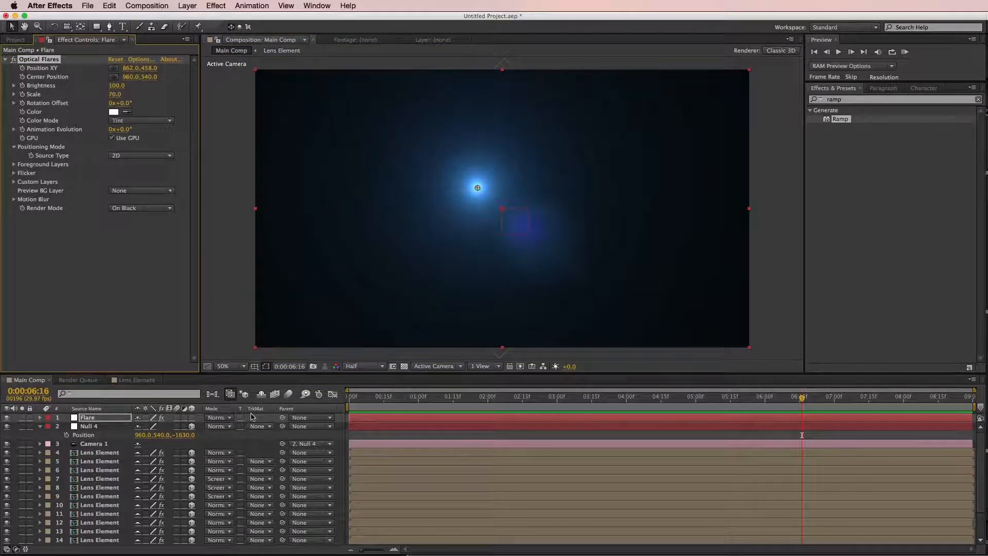
Step: Set the Flare layer's blending mode to Add and Null 4's Z position to -1384
click(220, 419)
click(230, 423)
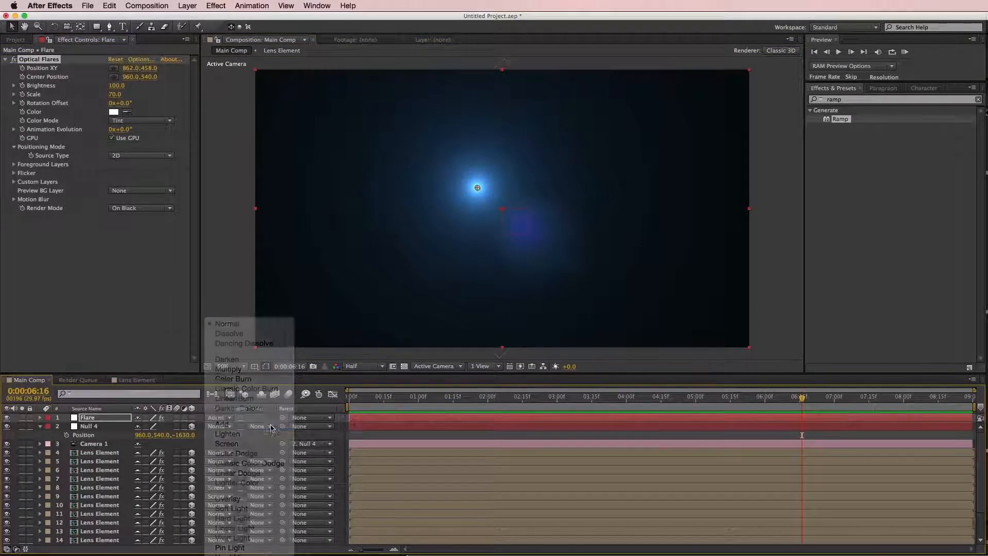
click(436, 436)
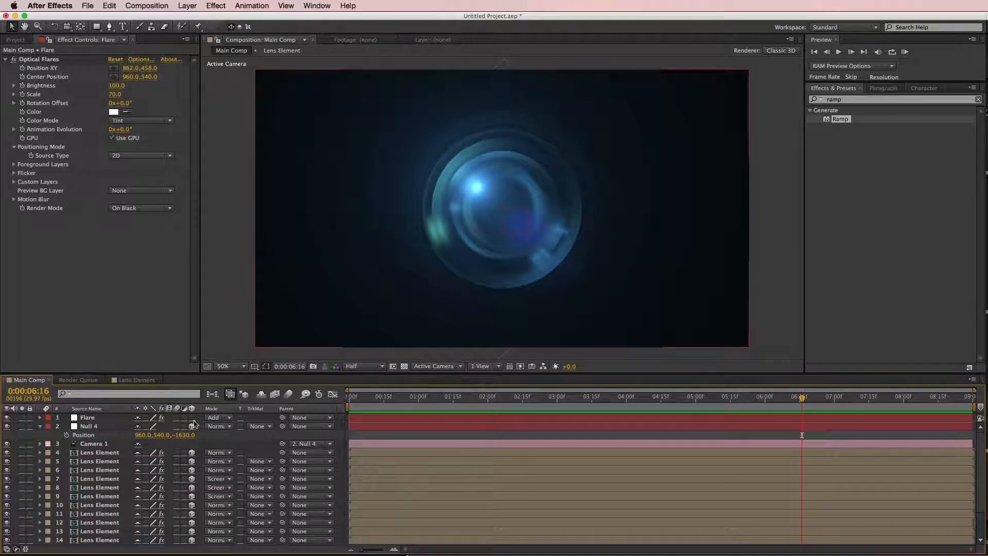
drag(184, 436, 383, 440)
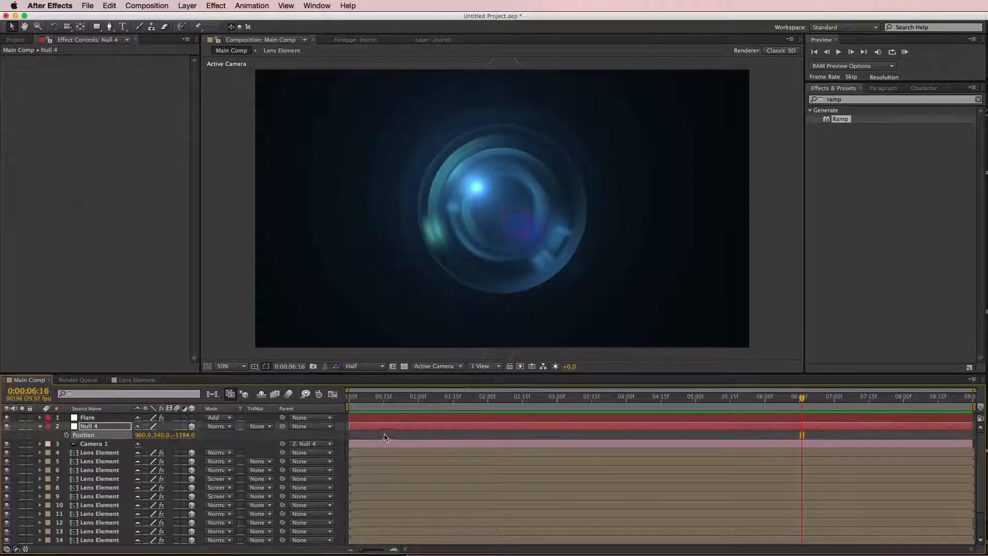
Step: Add a white point light with 100% intensity and no falloff to Main Comp
click(187, 6)
mouse_move(195, 18)
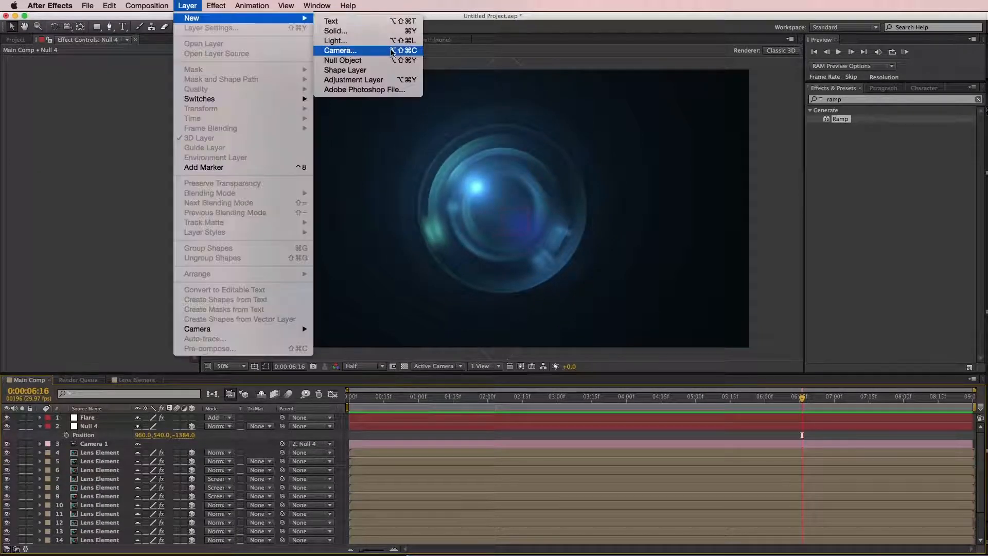
click(392, 39)
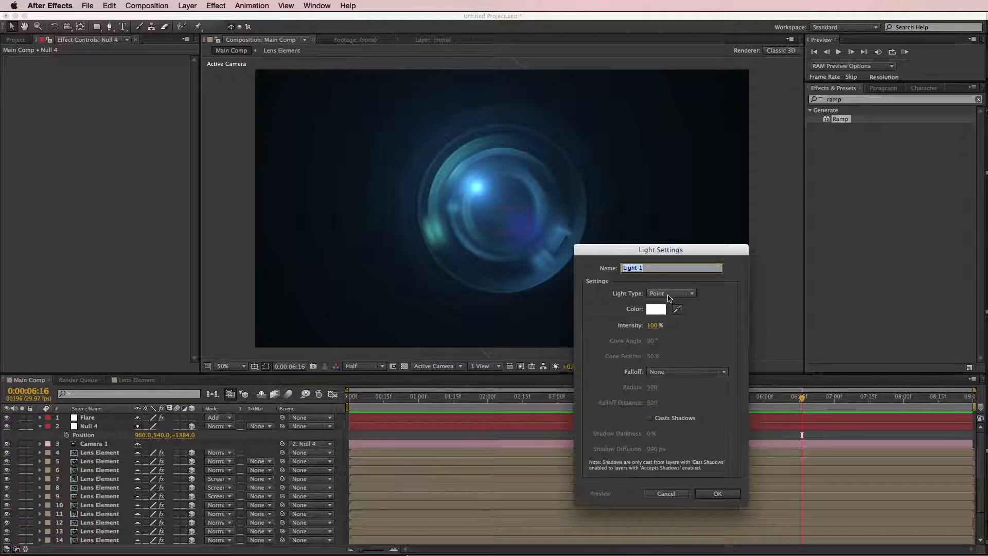
click(717, 493)
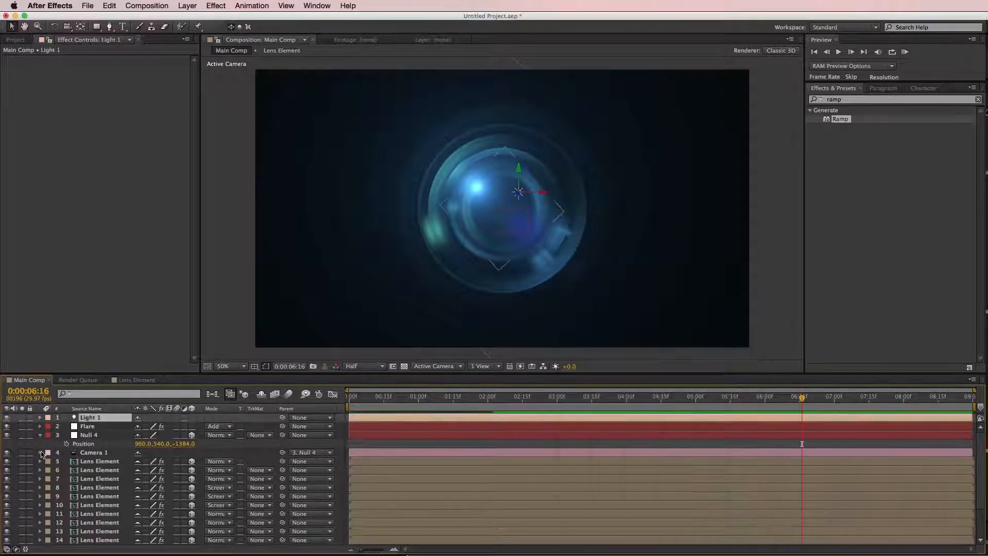
Step: Set the flare's source type to Track Lights, place Light 1 over the upper-left part of the inner ring and deselect everything
click(88, 426)
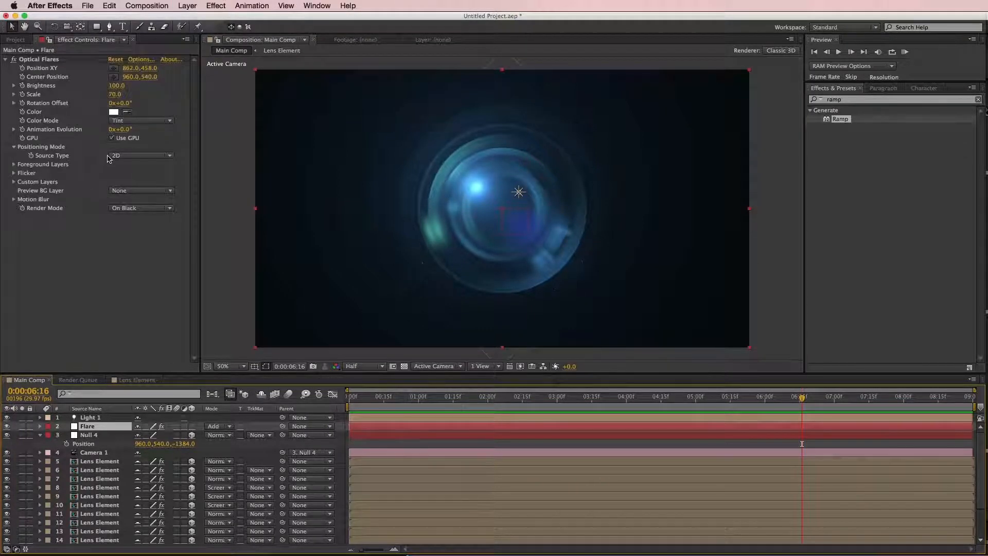
click(128, 156)
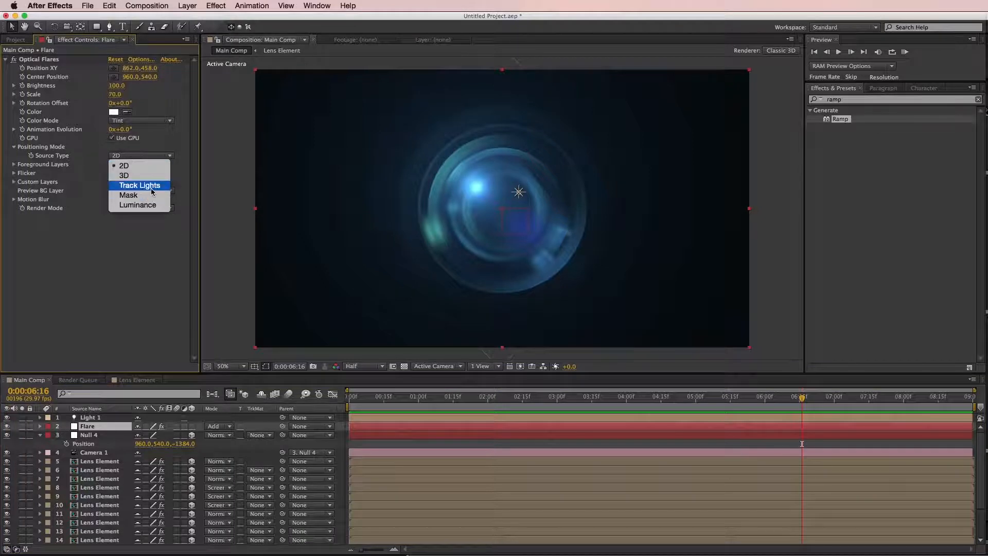
click(133, 181)
drag(518, 191, 476, 193)
key(super+a)
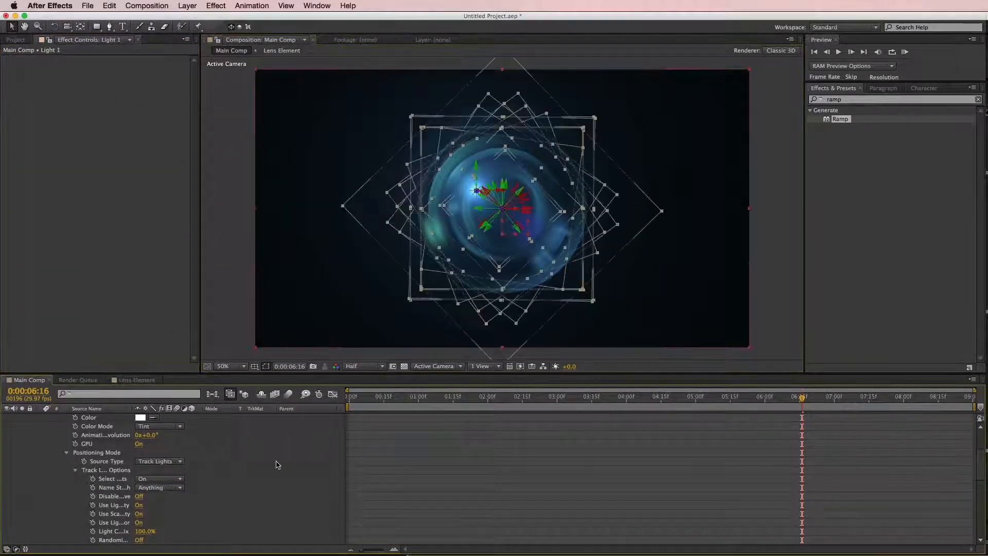
key(super+shift+a)
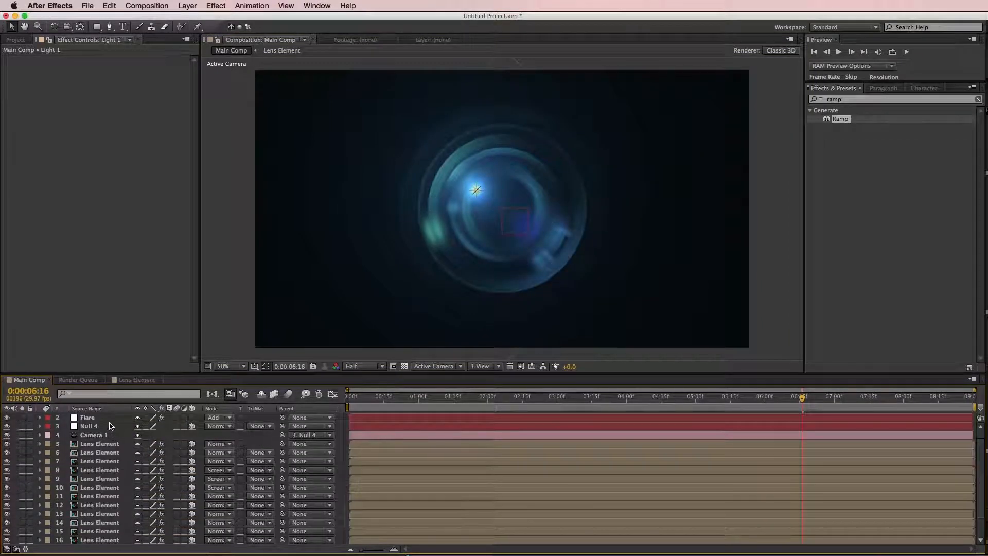
Step: Reveal Light 1's position and set it to about 779.3, 405.8, 493.3, pushing the light back in depth
scroll(111, 426, up, 1)
click(109, 419)
key(p)
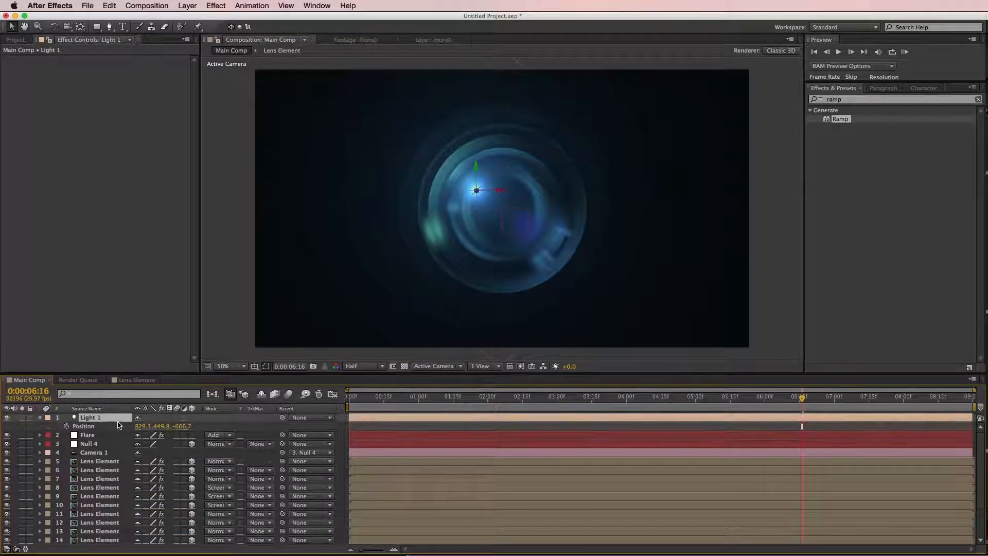
drag(181, 429, 138, 426)
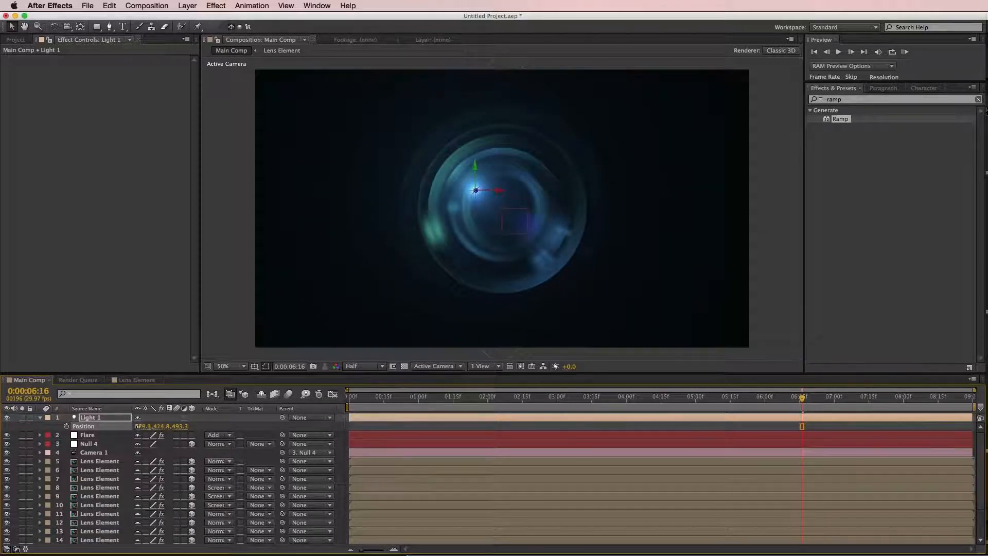
click(33, 425)
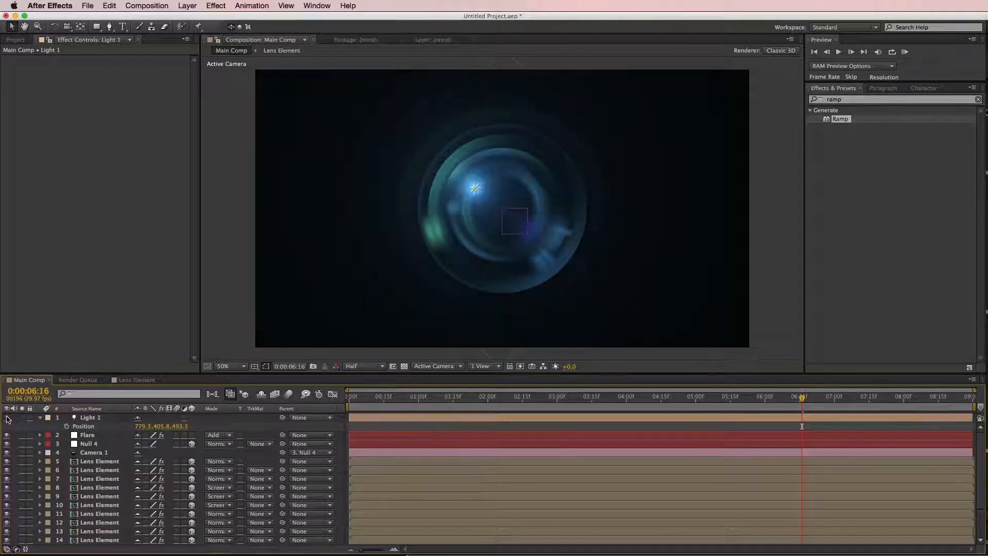
click(7, 417)
Step: Select the Lens Element layers, show their Material Options and try turning Accepts Lights on for all of them
click(98, 461)
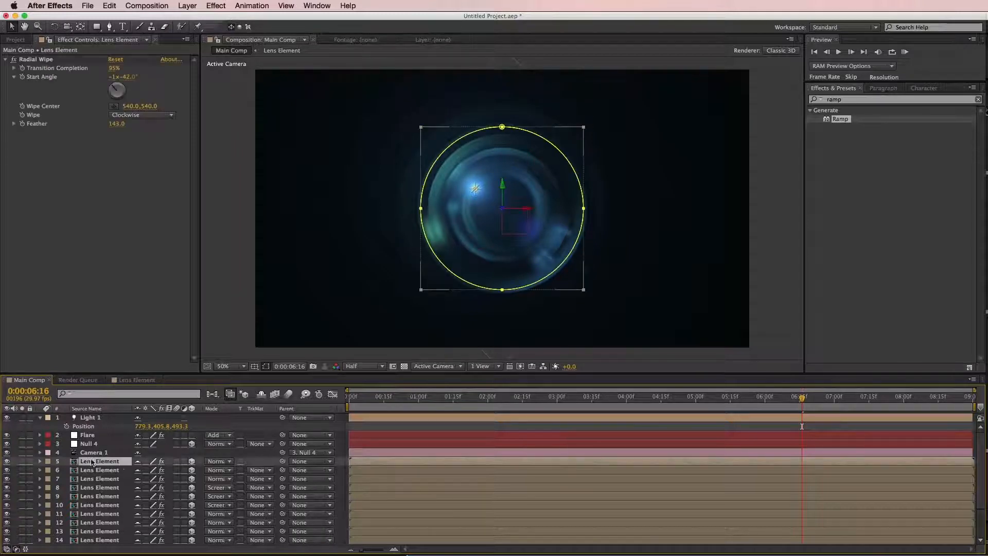
scroll(980, 463, down, 3)
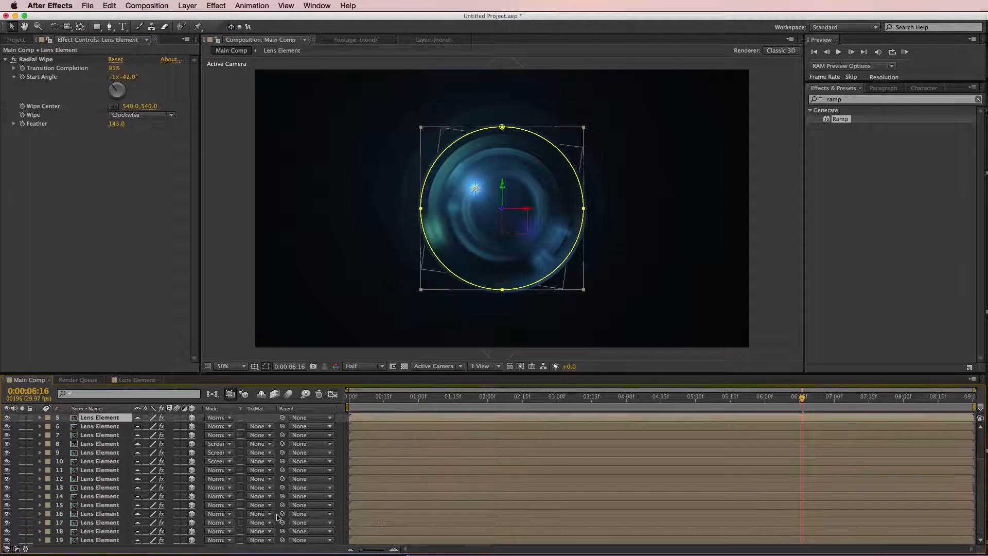
shift+click(117, 541)
key(a)
key(a)
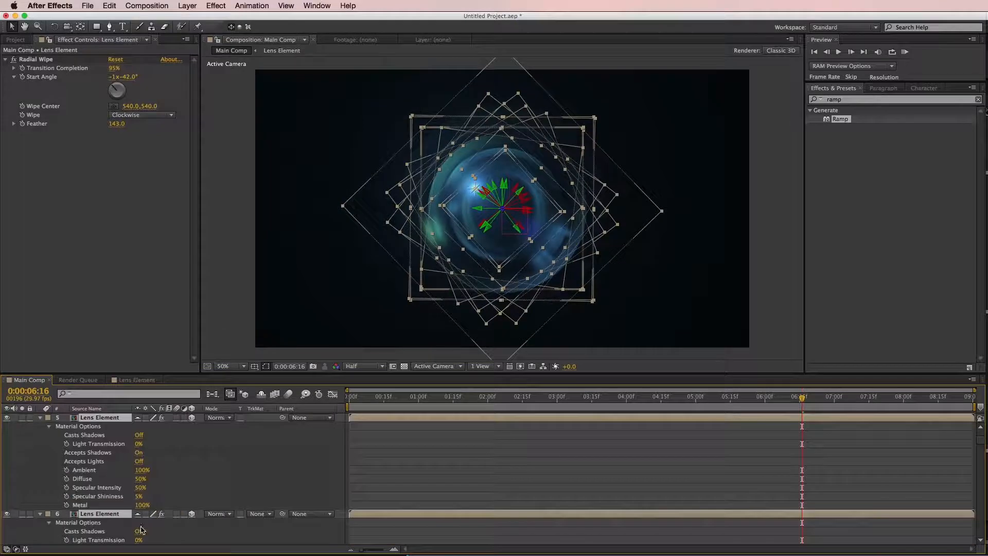
click(139, 461)
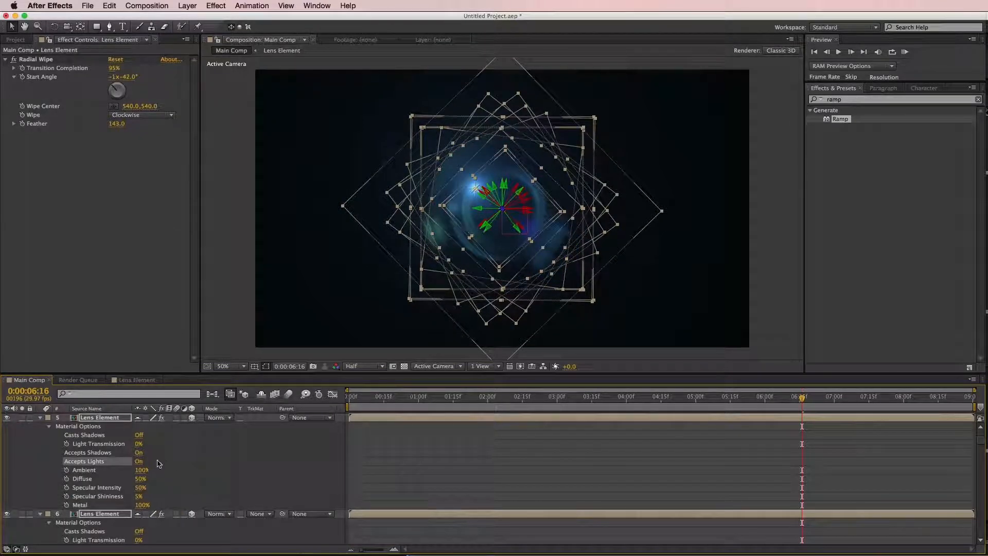
click(138, 462)
click(205, 465)
Step: Collapse the open properties of all layers and select only the topmost Lens Element layer
key(super+a)
key(s)
key(s)
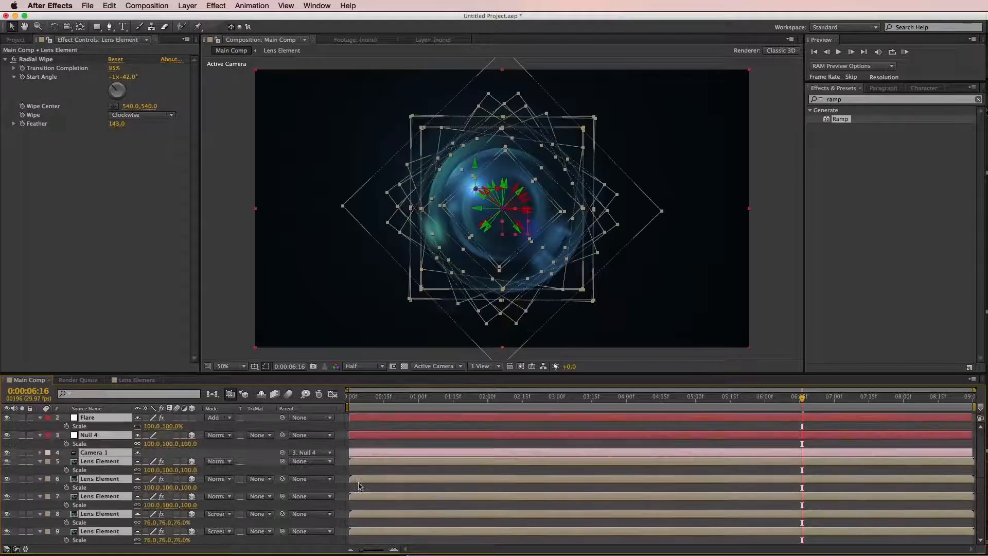
click(259, 439)
click(128, 443)
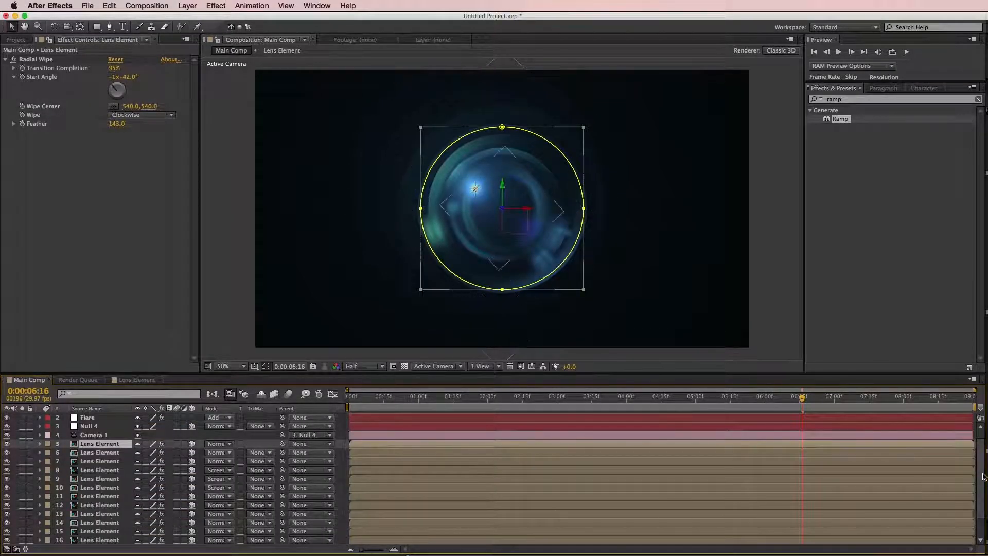
Step: Mark all Lens Element layers as shy and hide shy layers from the Main Comp timeline
scroll(95, 537, down, 3)
shift+click(95, 540)
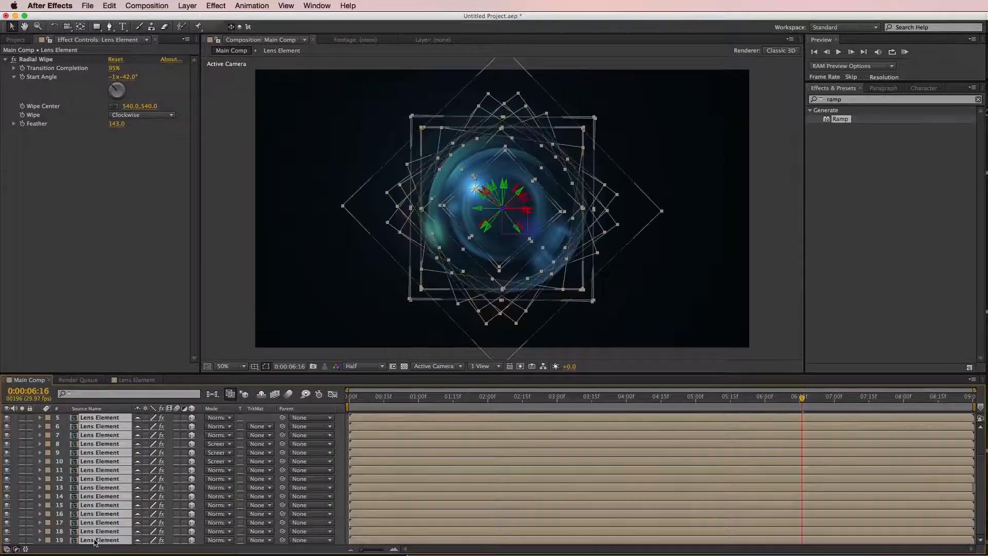
click(138, 540)
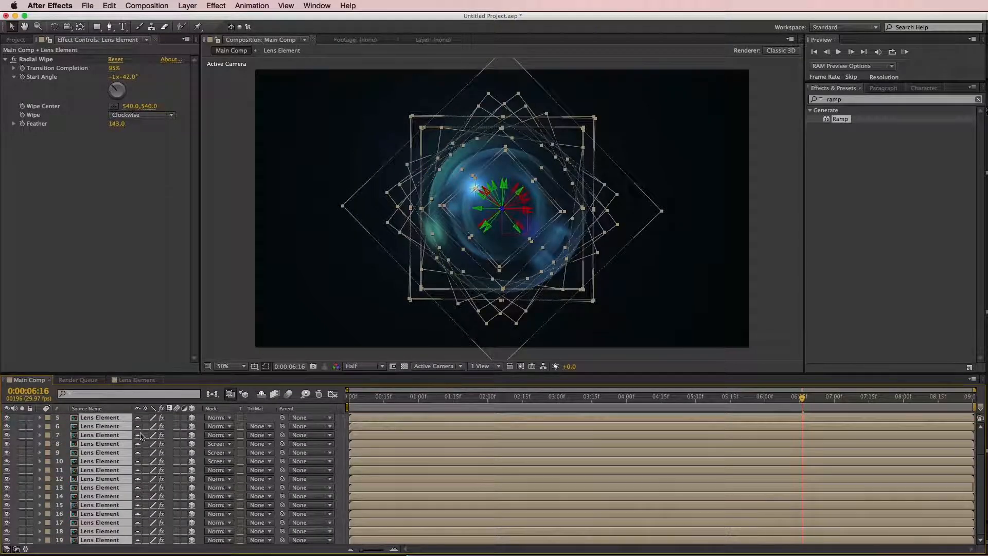
click(261, 395)
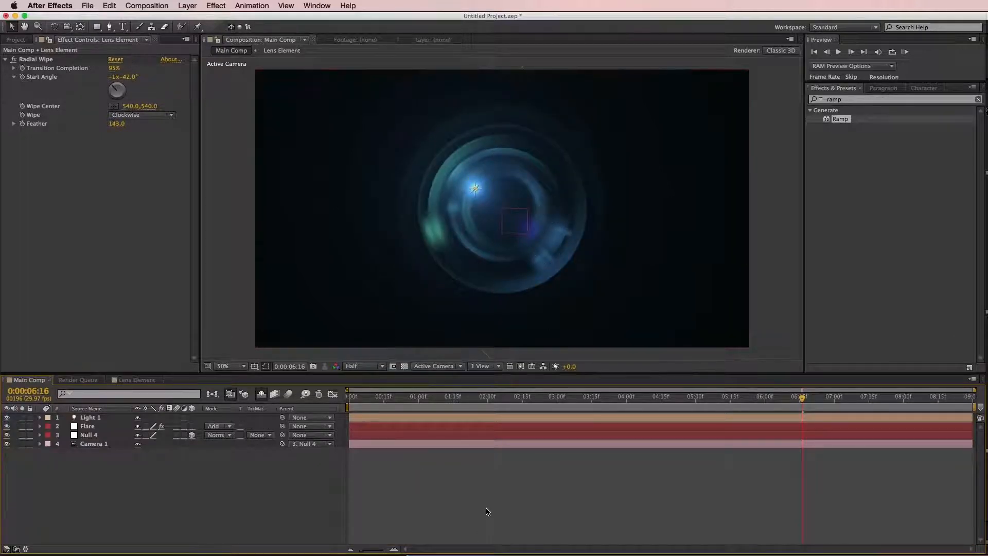
Step: Add Dirty Glass 002.jpg below Camera 1 with the Screen blending mode and scale it to 45%
click(17, 40)
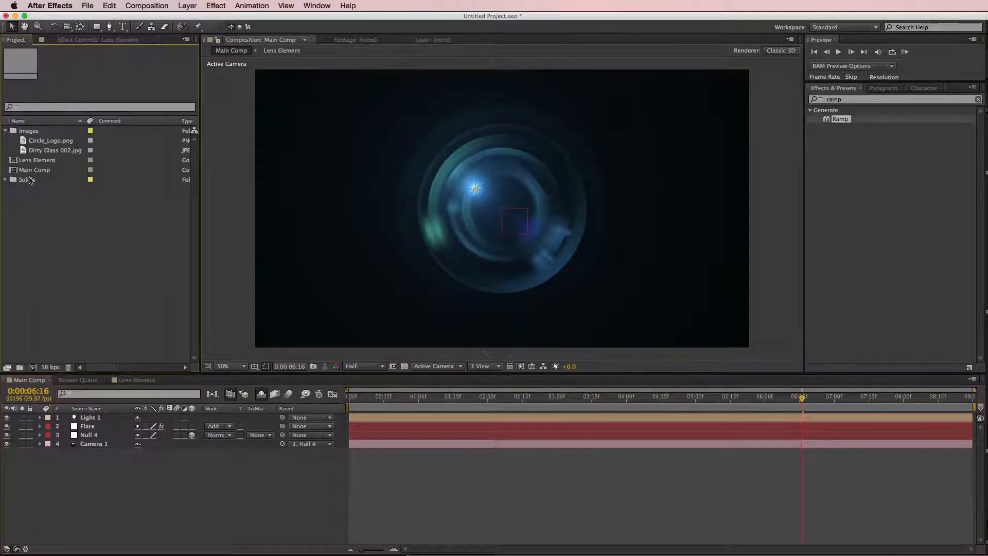
click(72, 150)
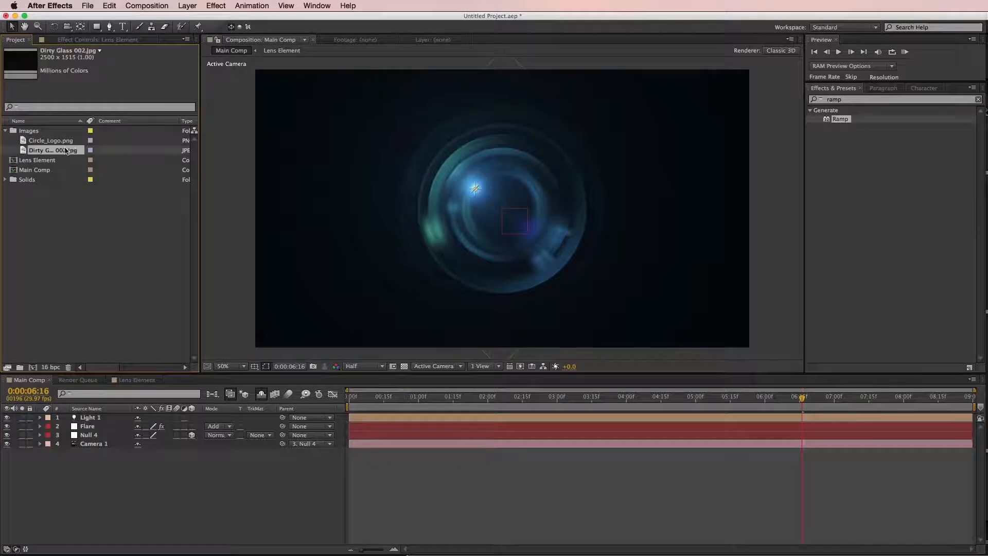
drag(75, 383, 105, 453)
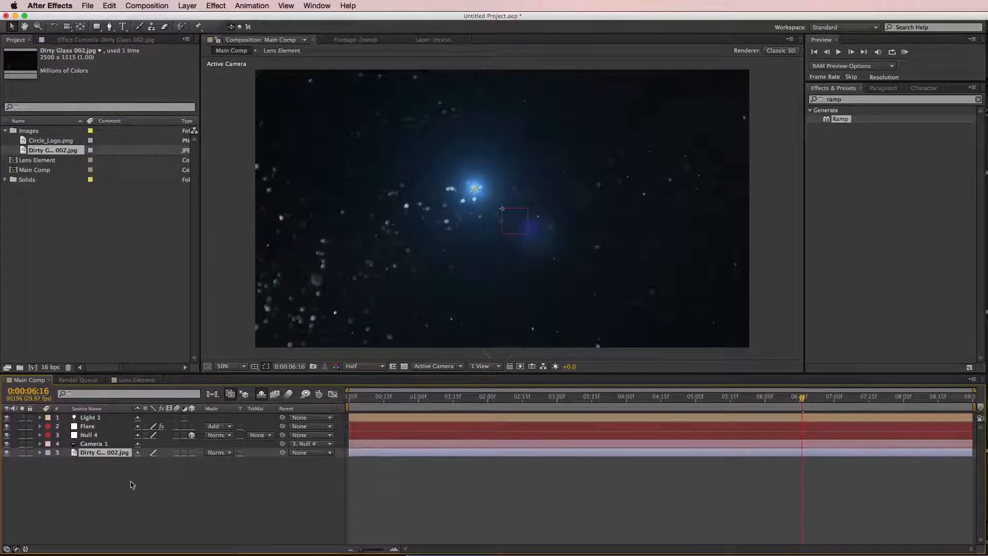
click(217, 453)
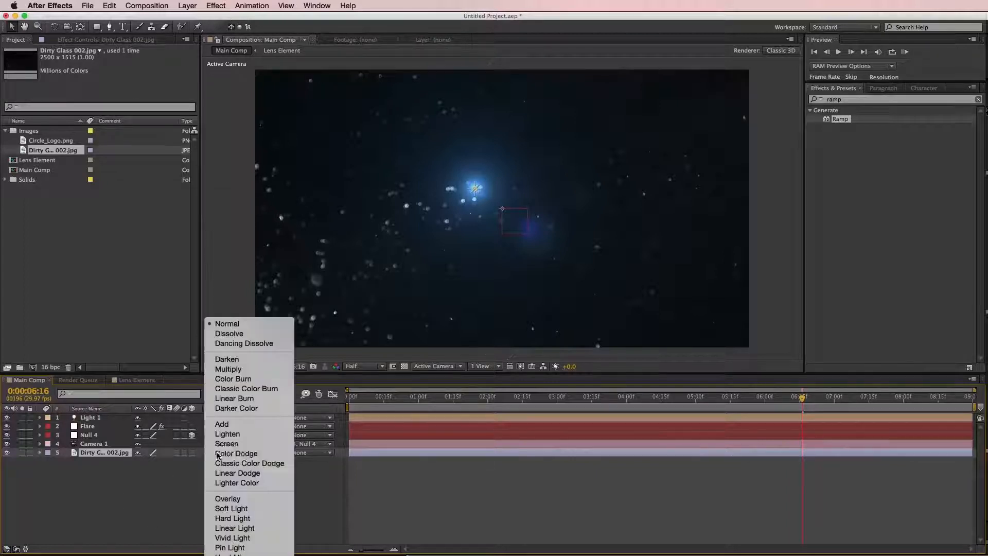
click(215, 441)
key(s)
drag(153, 461, 128, 455)
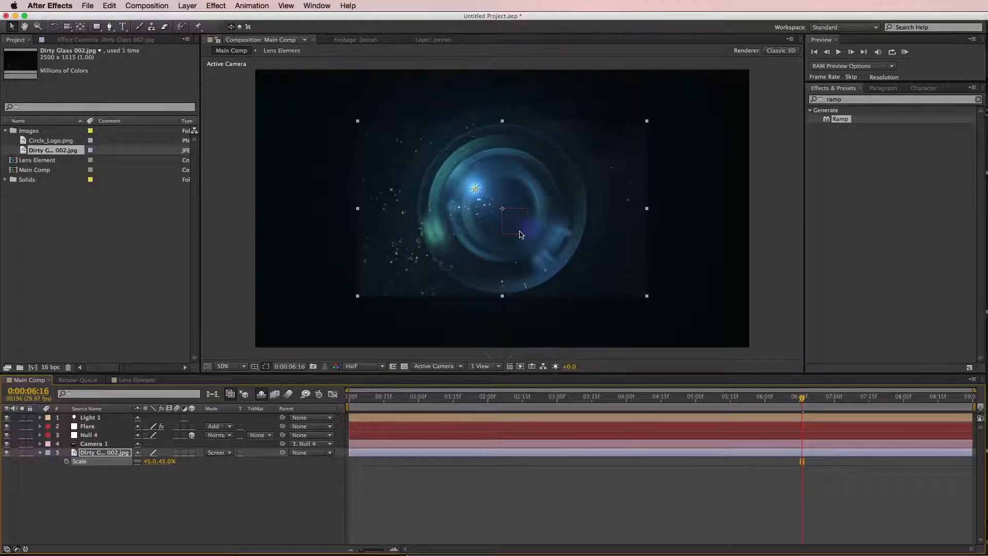
Step: Draw a circular mask on the Dirty Glass layer, centred on the rings, and feather it by about 165 pixels
key(q)
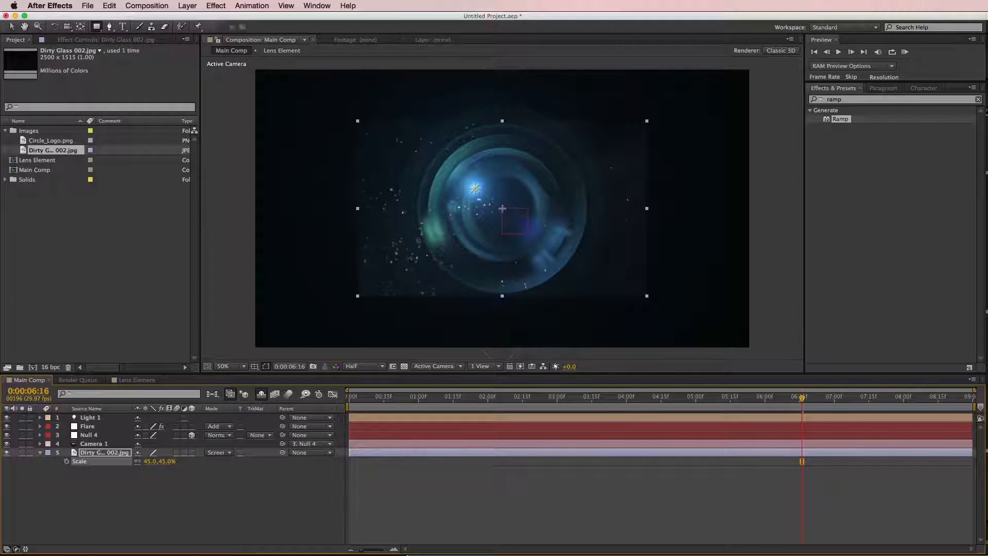
drag(502, 208, 562, 137)
key(f)
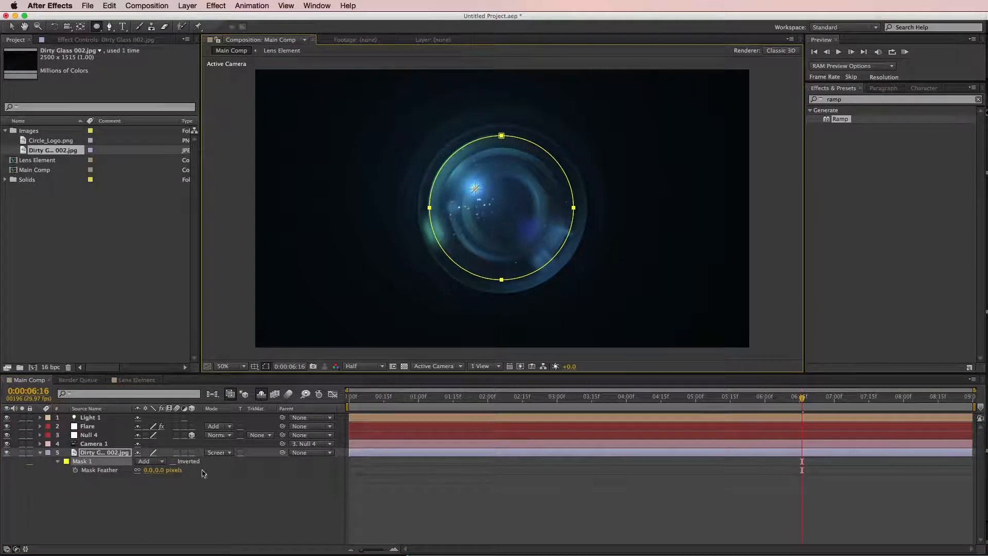
drag(159, 474, 204, 467)
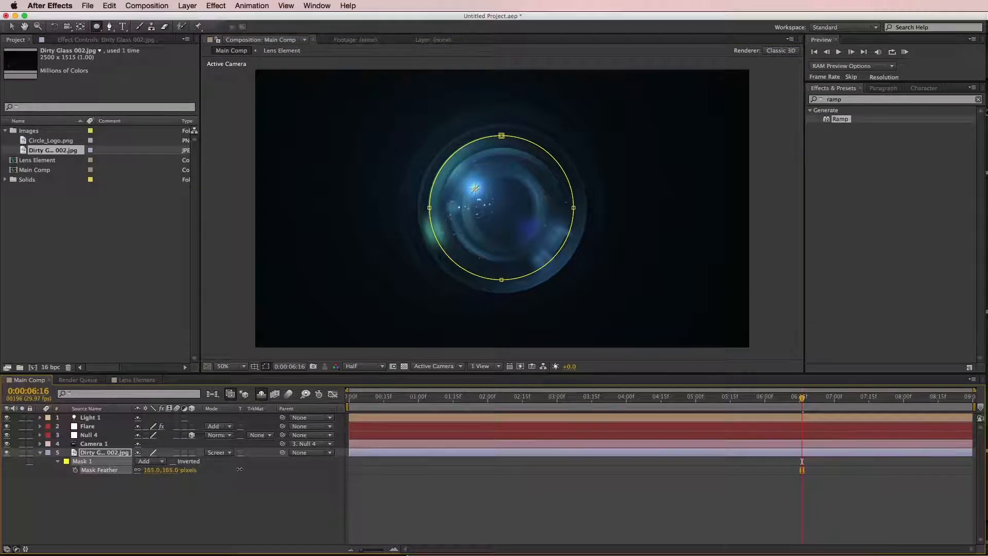
click(241, 486)
Step: Make the Dirty Glass layer 3D and push its Z position back to 3060
click(103, 452)
key(p)
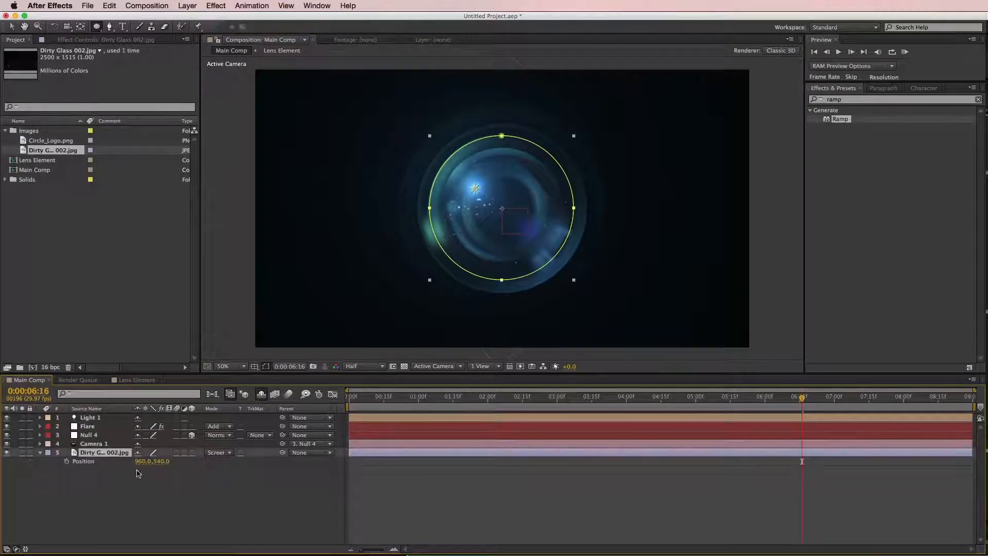
click(192, 453)
drag(179, 465, 249, 462)
drag(322, 472, 363, 471)
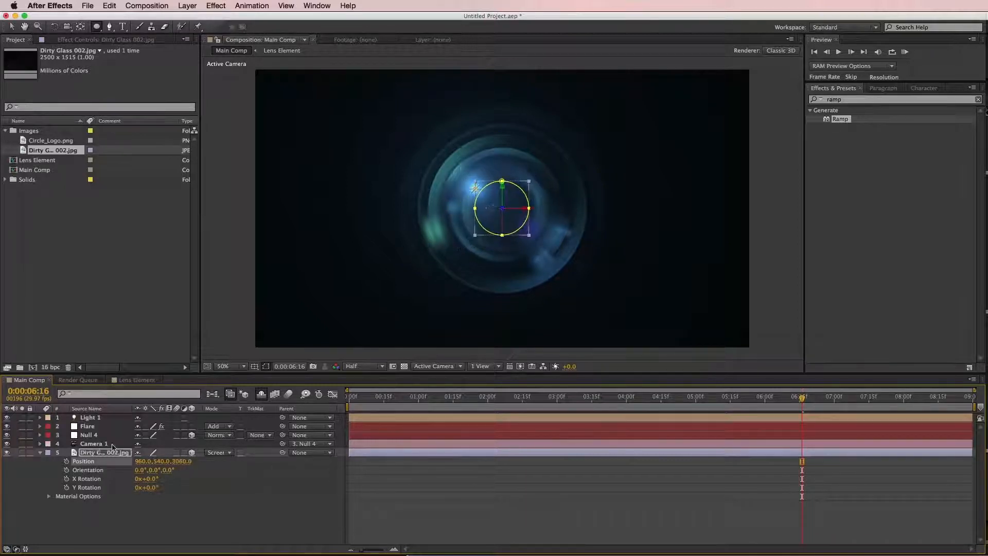
Step: Show the Dirty Glass layer's Material Options and turn Accepts Lights off
click(94, 453)
key(a)
key(a)
click(140, 497)
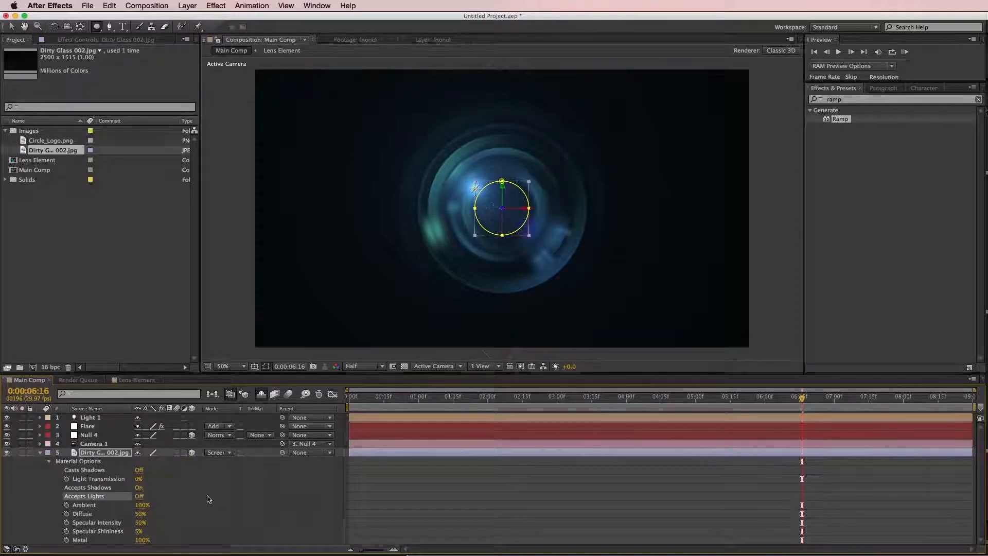
Step: Scale the Dirty Glass layer to 85%, set its Z position to about 1573, and deselect it
key(s)
mouse_move(152, 461)
mouse_down()
mouse_move(180, 462)
mouse_move(110, 462)
mouse_move(145, 462)
mouse_up()
key(p)
key(s)
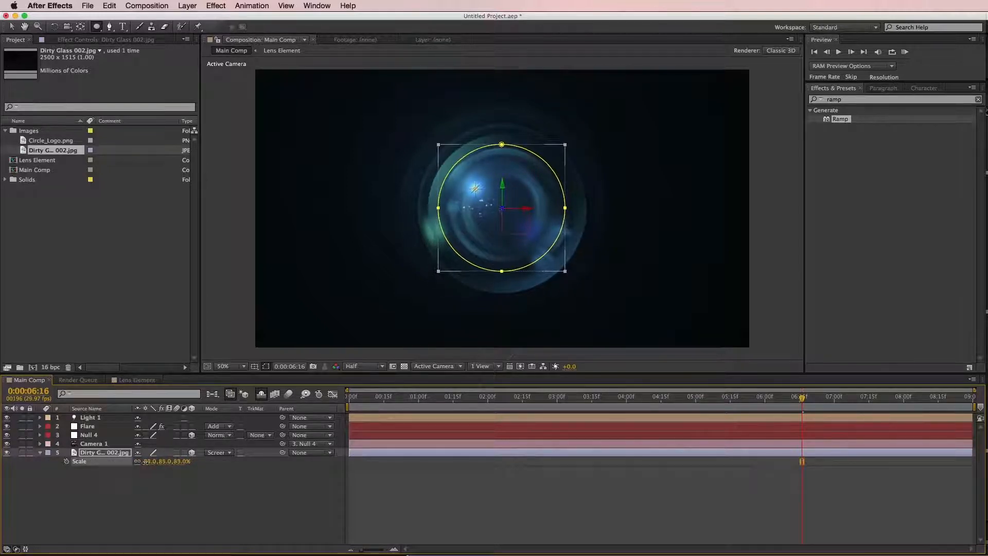
click(154, 475)
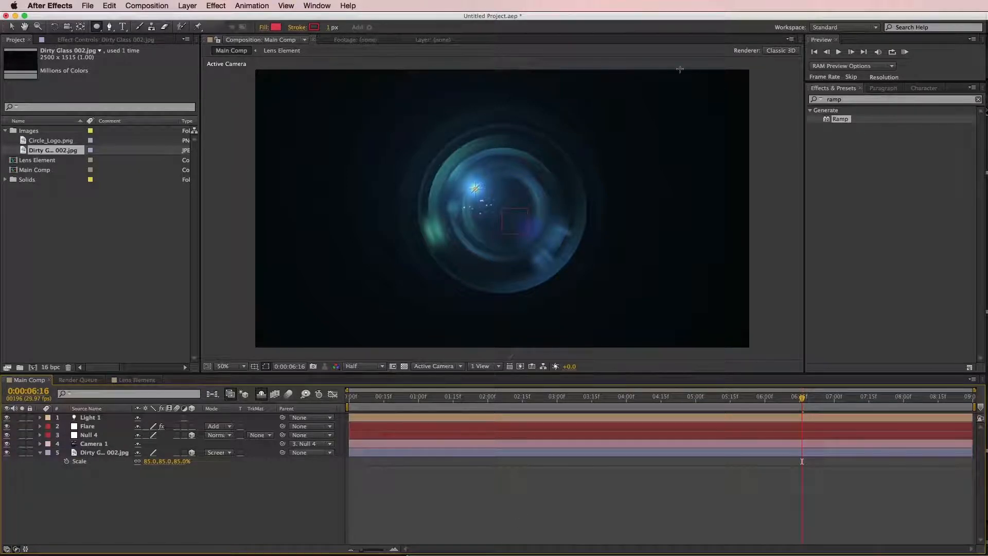
Step: Duplicate the Dirty Glass layer and bring the copy forward to a Z position of -427
drag(56, 150, 123, 349)
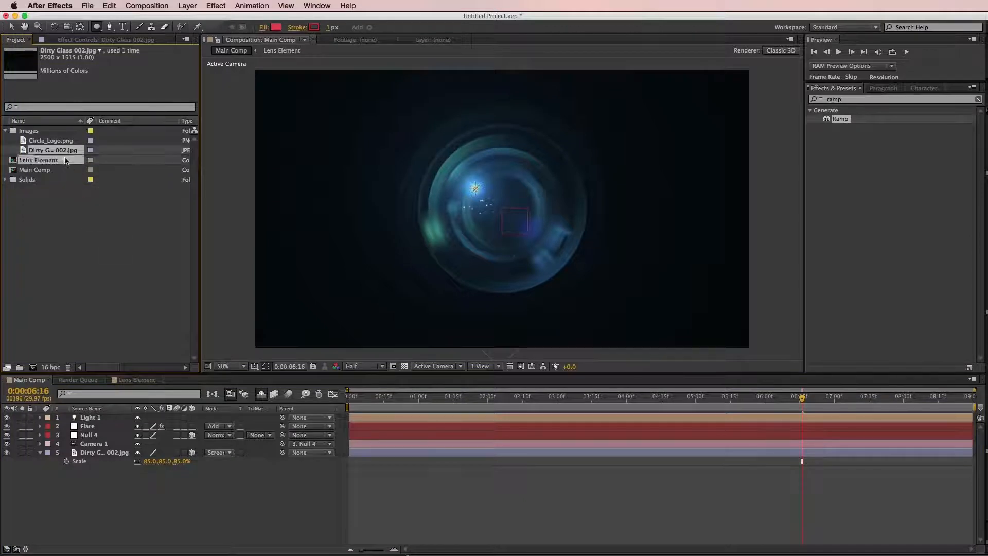
click(103, 453)
key(super+d)
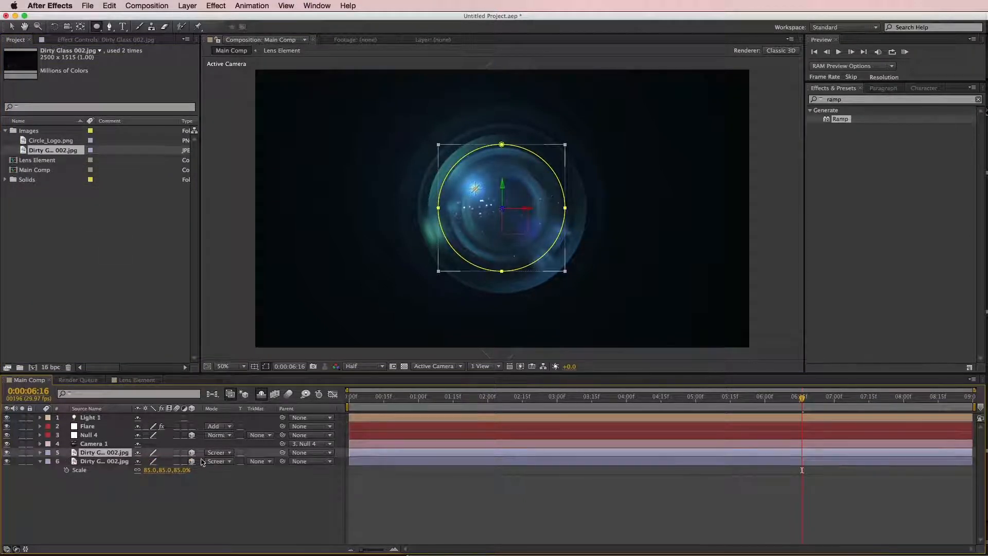
key(p)
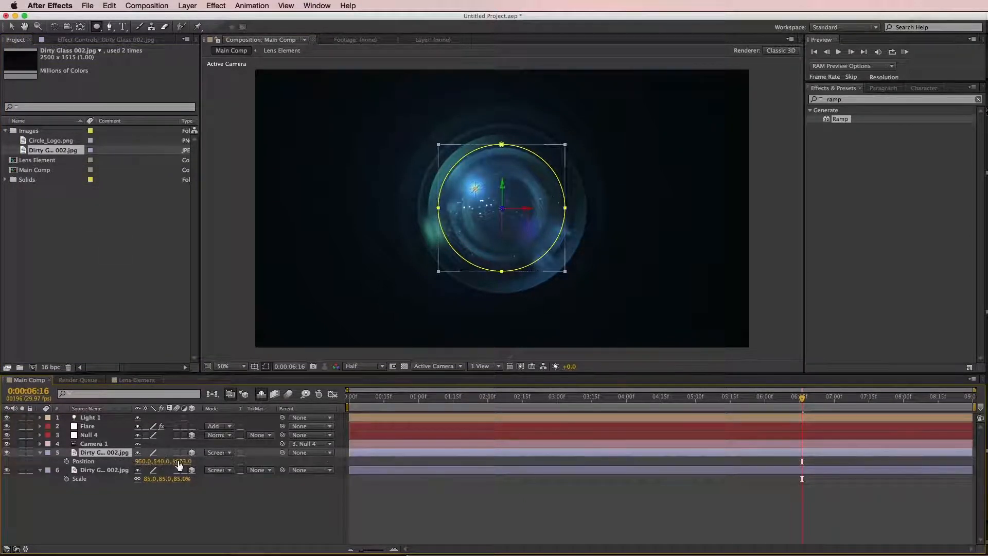
drag(179, 462, 144, 461)
drag(50, 461, 76, 460)
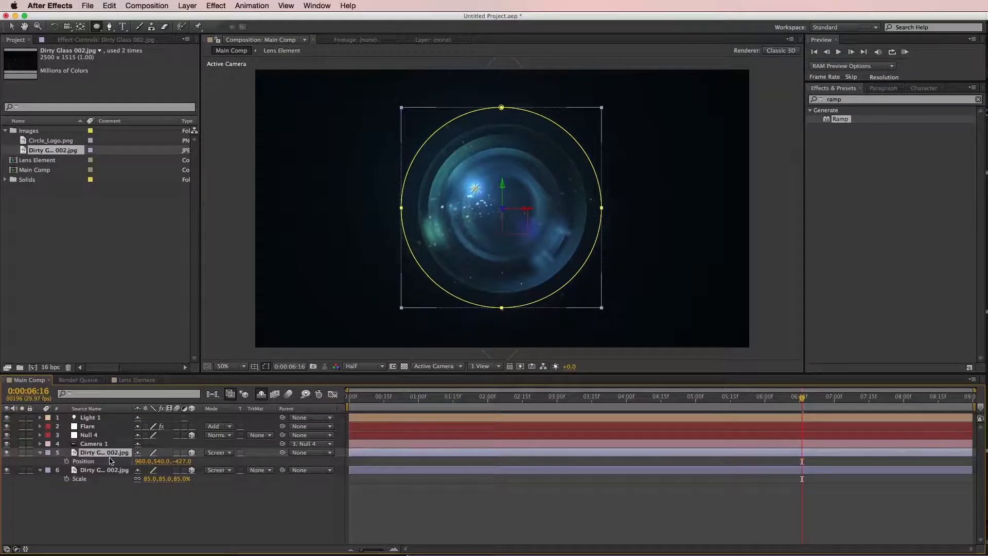
Step: Delete the mask from the upper Dirty Glass layer and enlarge the layer until it extends beyond the frame
key(m)
click(86, 461)
key(m)
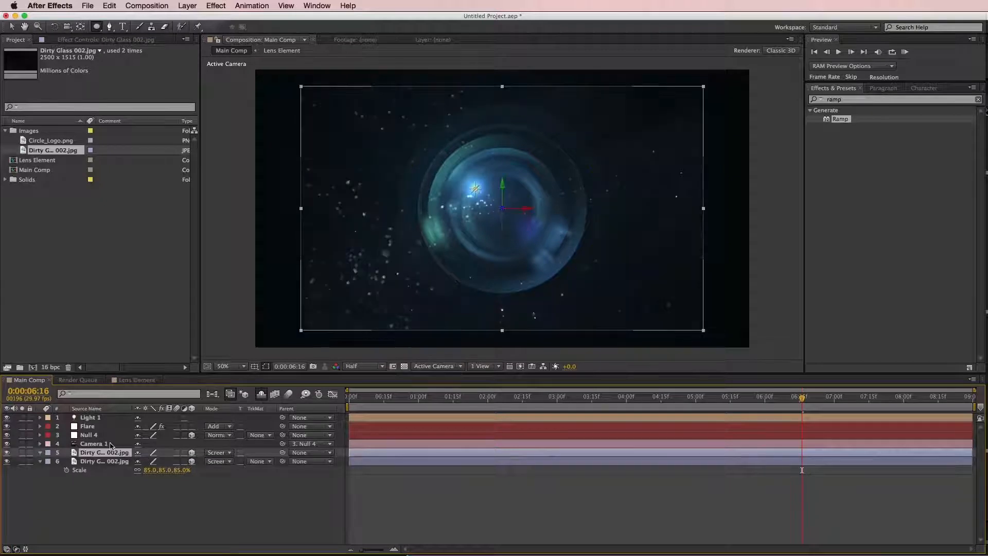
key(s)
drag(146, 462, 162, 470)
Step: Set the upper Dirty Glass layer's Z orientation to 180° and lower its opacity to 44%
key(r)
click(165, 462)
text(180)
key(Return)
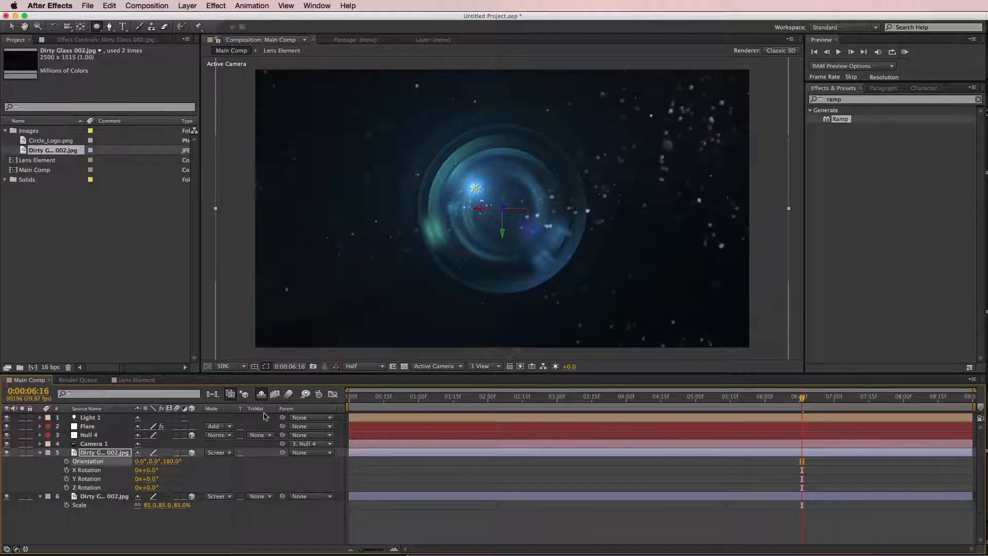
key(t)
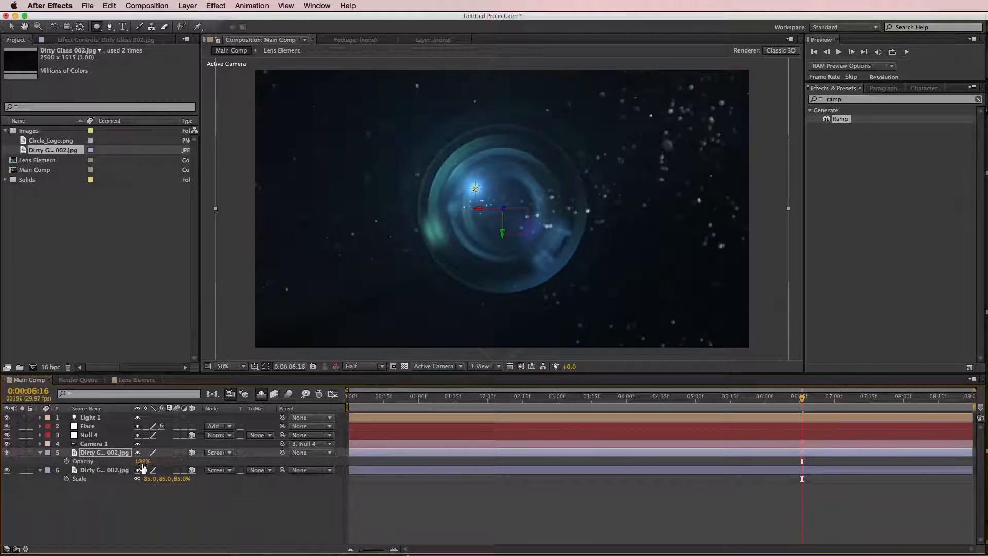
drag(129, 460, 109, 456)
click(144, 523)
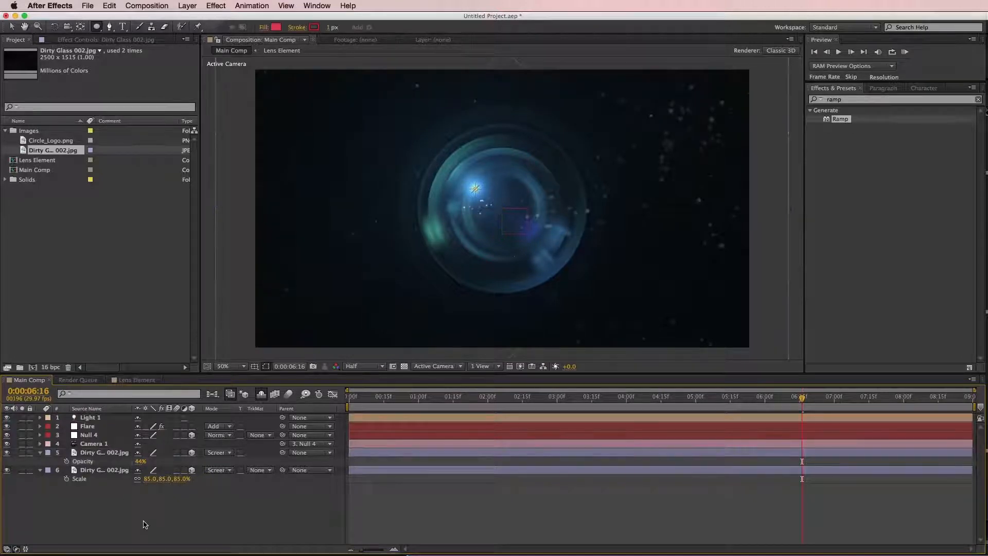
Step: Collapse the open properties of all layers and deselect everything
key(super+a)
key(u)
click(411, 521)
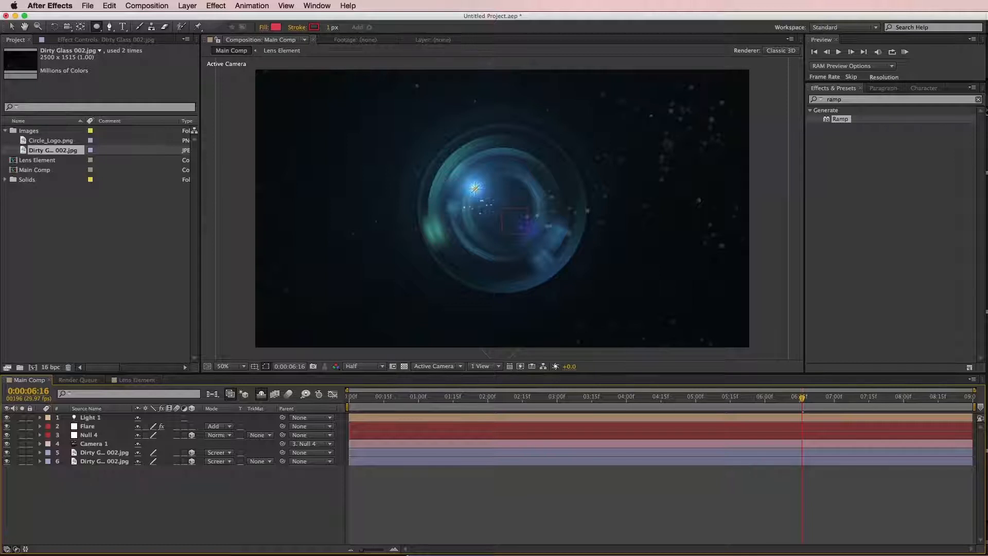
Step: Switch to QuickTime Player, examine the Final Comp_1.mov reference, and return to After Effects
key(super+Tab)
drag(262, 109, 222, 95)
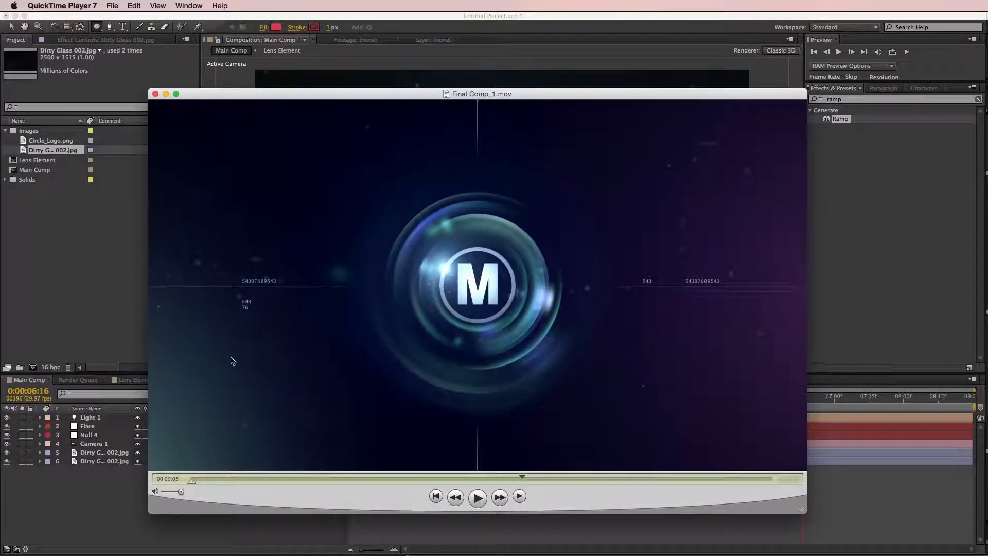
drag(453, 91, 987, 172)
click(866, 506)
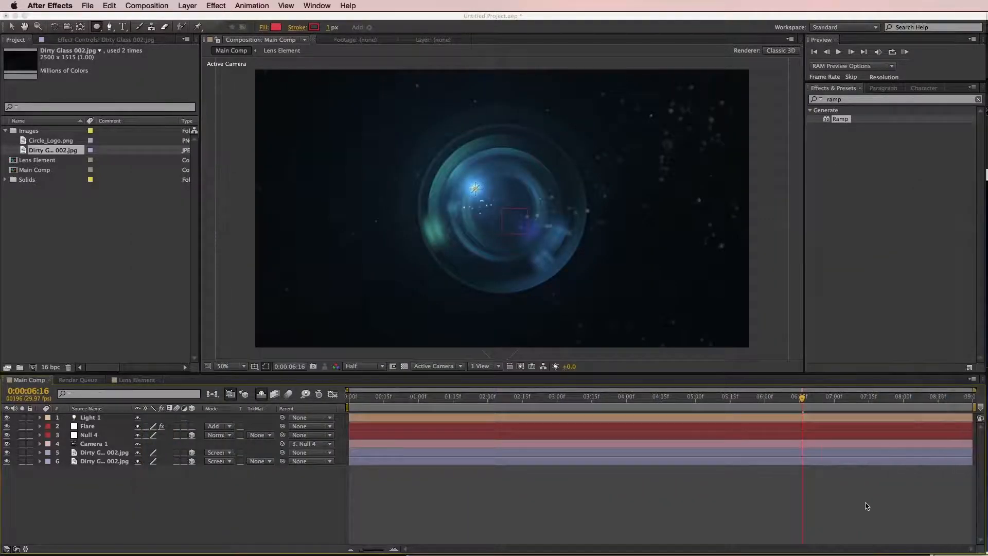
Step: Create a new 1920 x 1080 solid in near-black, color 010101, at the top of Main Comp
click(155, 6)
mouse_move(214, 7)
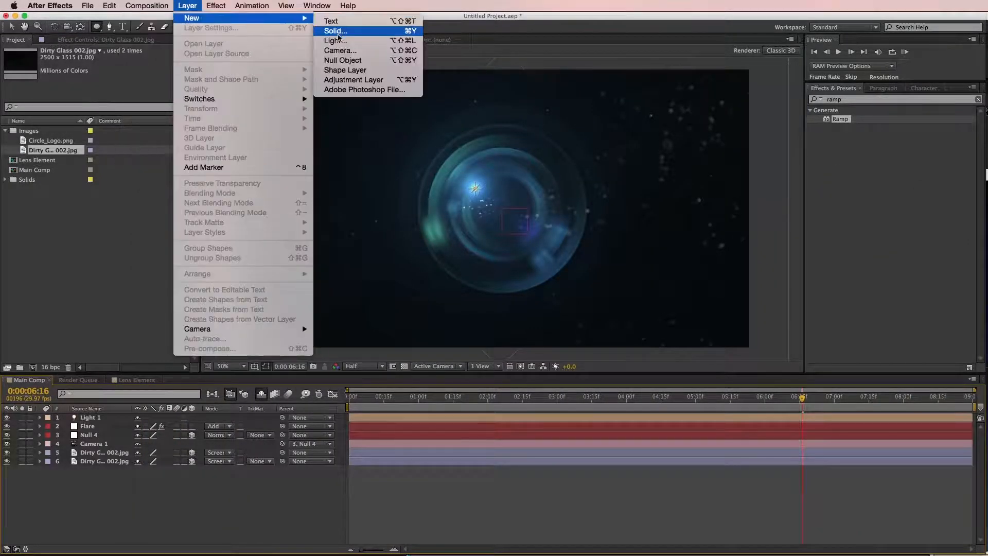
click(350, 30)
click(651, 442)
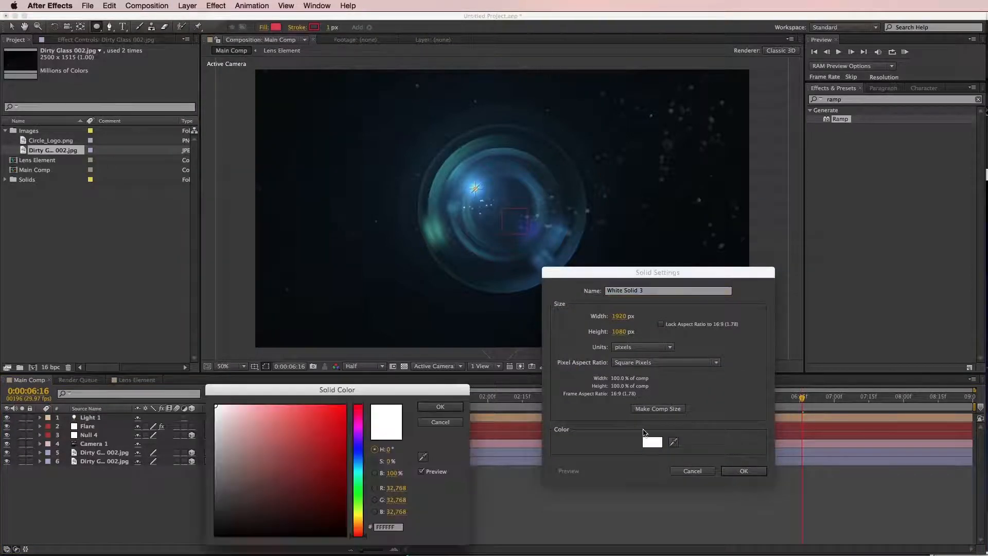
drag(345, 476, 196, 517)
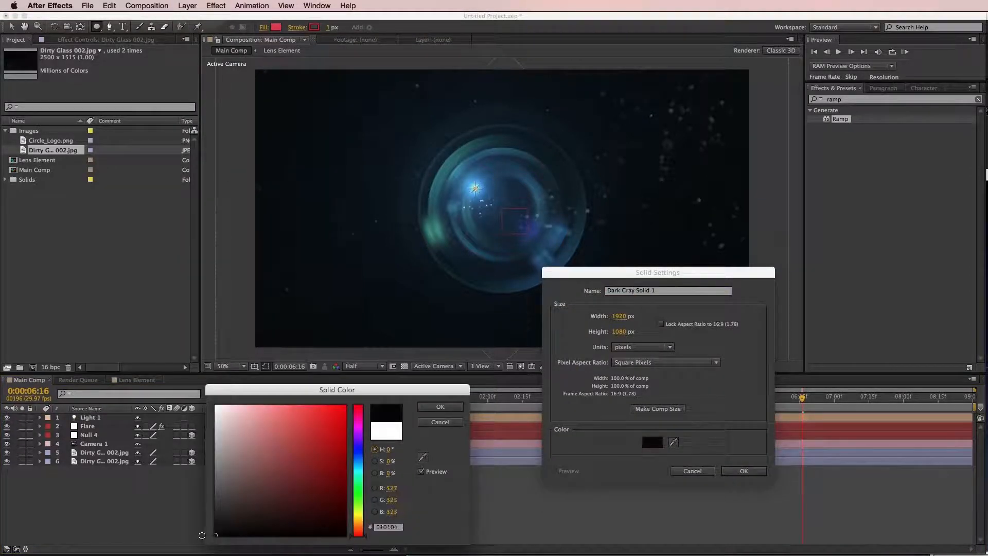
key(Return)
key(Return)
Step: Apply the Circle effect to the new dark solid and set the circle's color to light pink
click(184, 4)
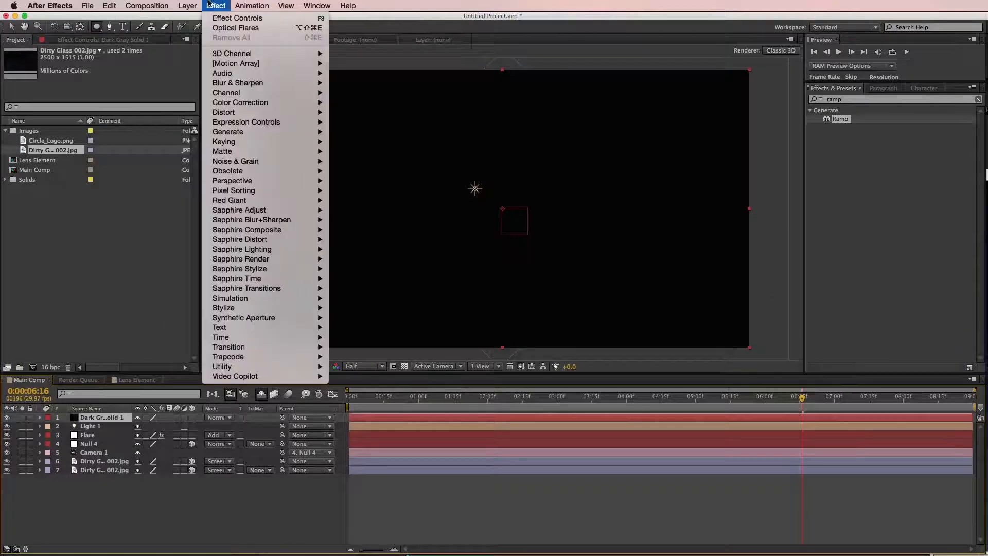
mouse_move(244, 144)
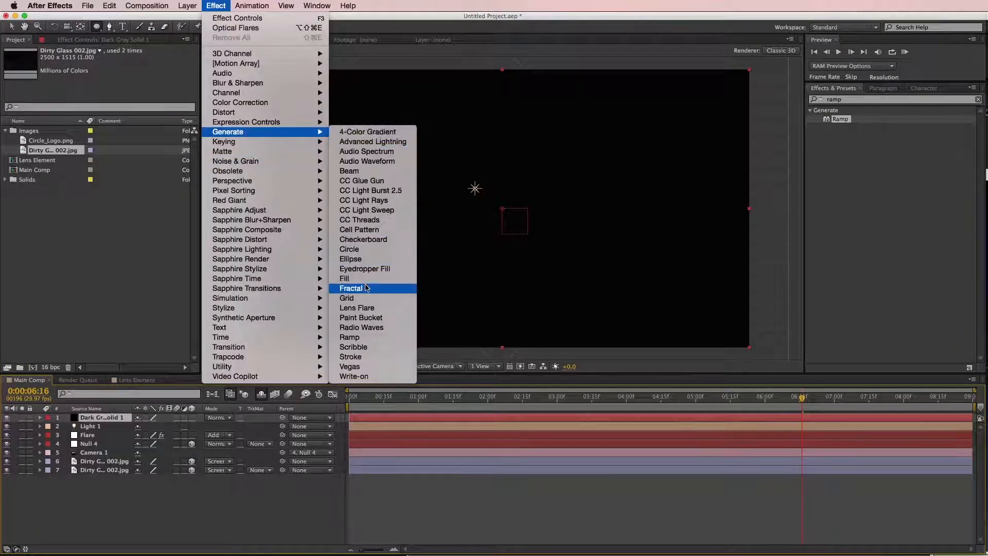
click(373, 249)
click(115, 121)
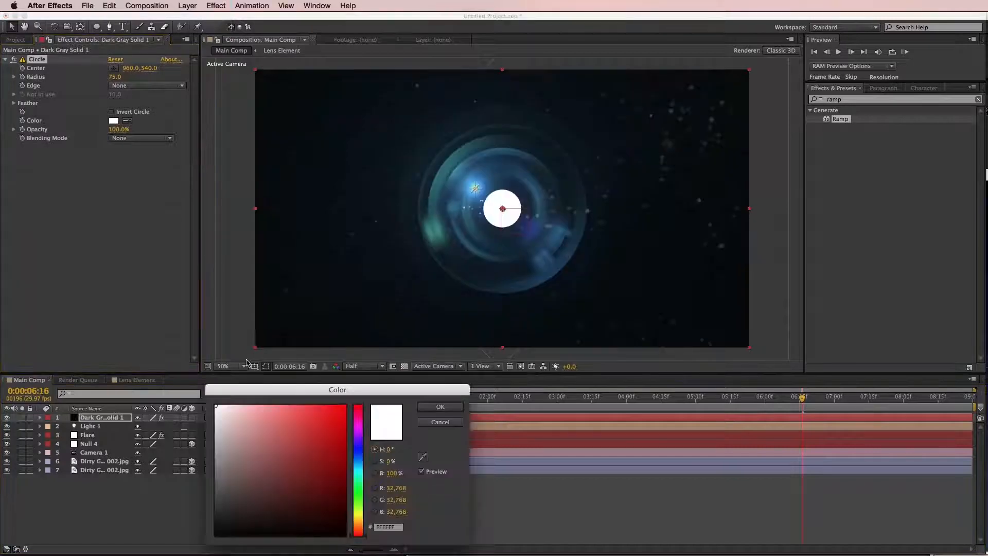
drag(355, 472, 358, 428)
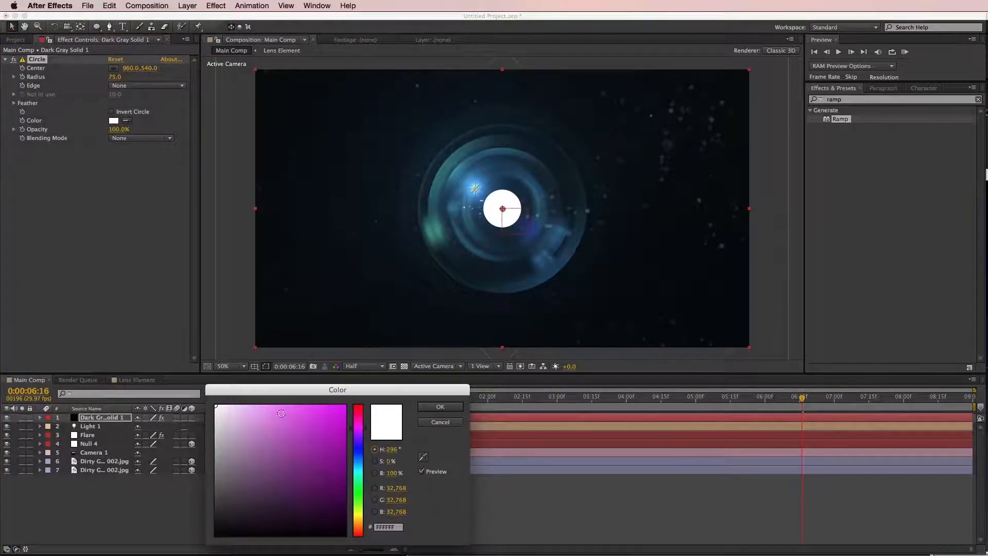
click(266, 406)
click(440, 407)
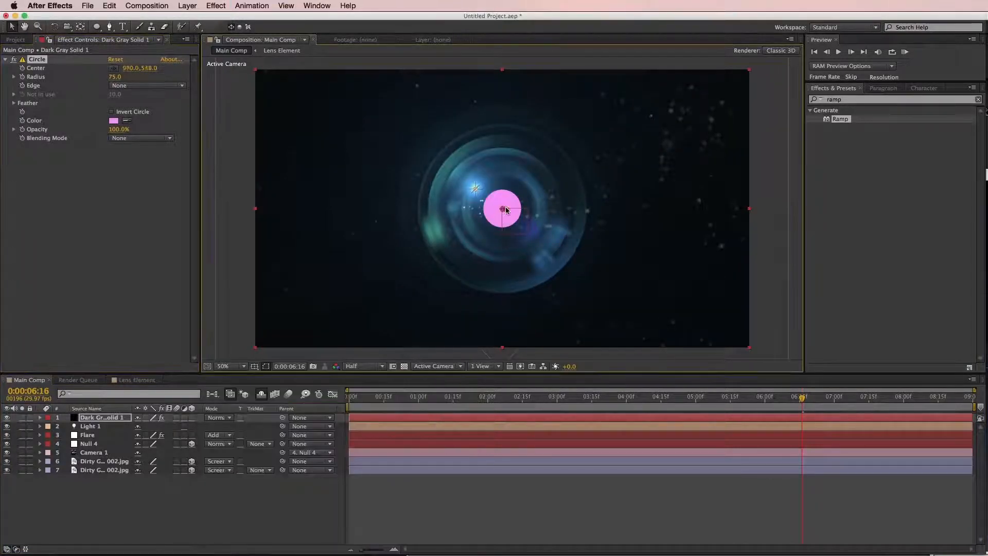
Step: Move the pink circle just past the frame's right edge and set its Feather Outer Edge to 940
drag(502, 209, 732, 216)
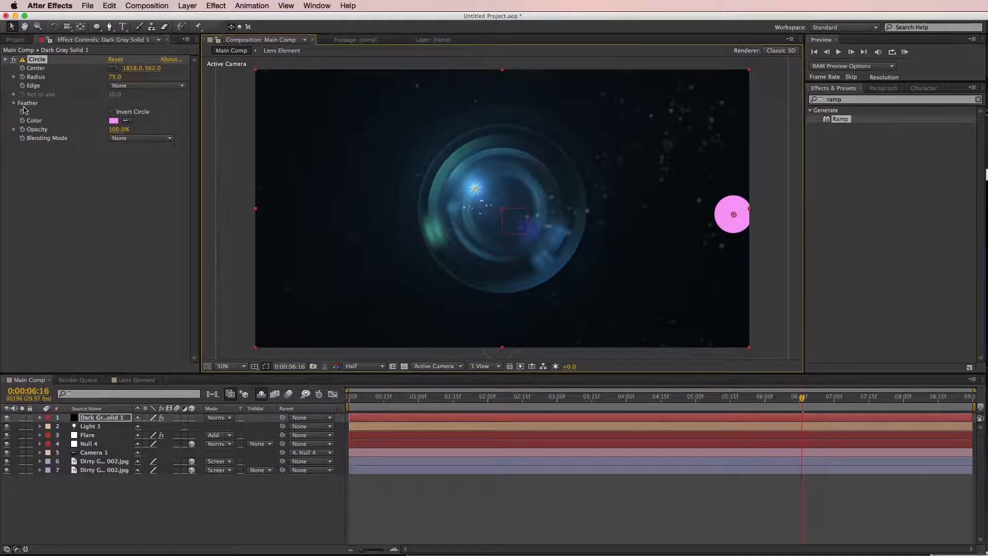
click(15, 104)
drag(114, 112, 196, 122)
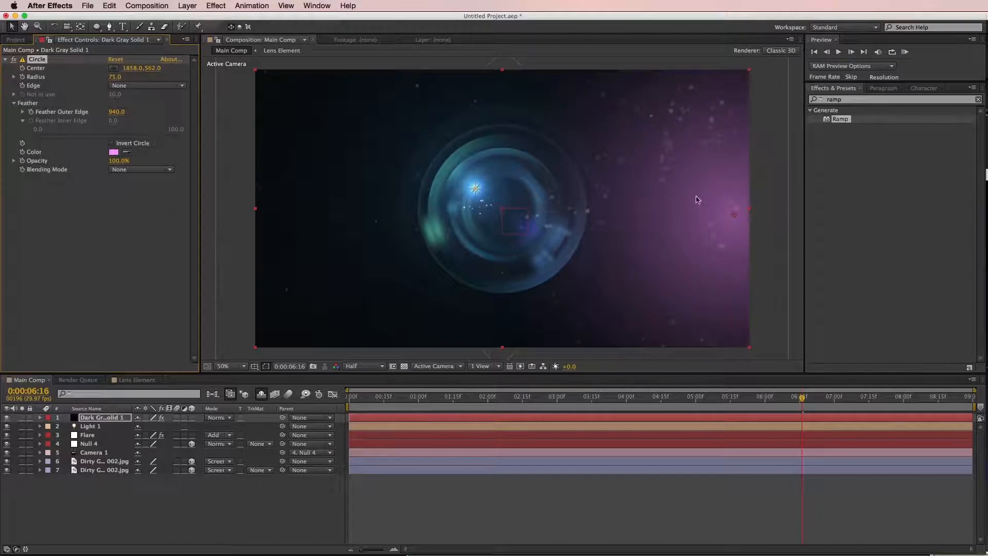
drag(734, 217, 772, 225)
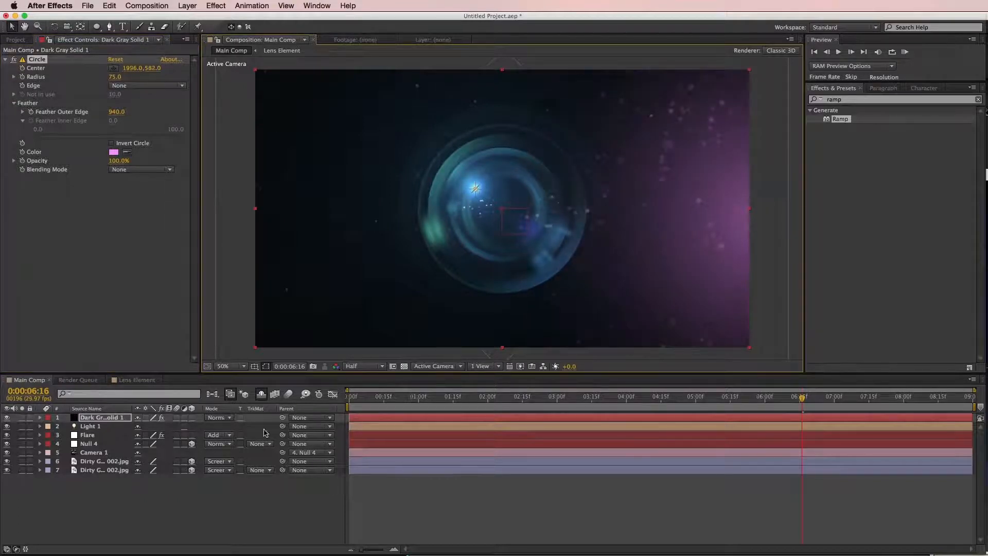
Step: Set the pink circle solid's blending mode to Screen and deselect it
click(219, 417)
click(227, 444)
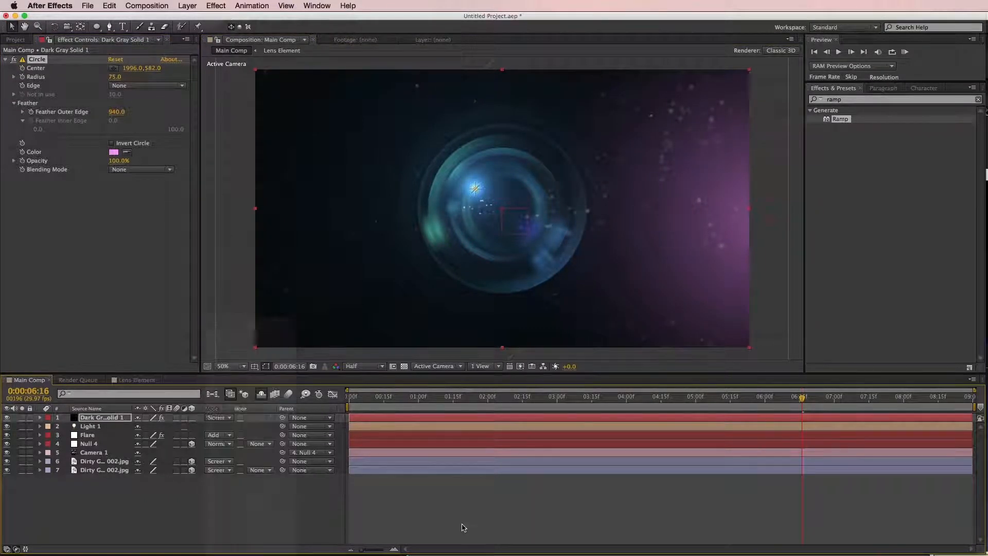
click(461, 528)
Step: Duplicate the pink glow solid and change the copy's circle color to light aqua, 99FFF2
click(546, 418)
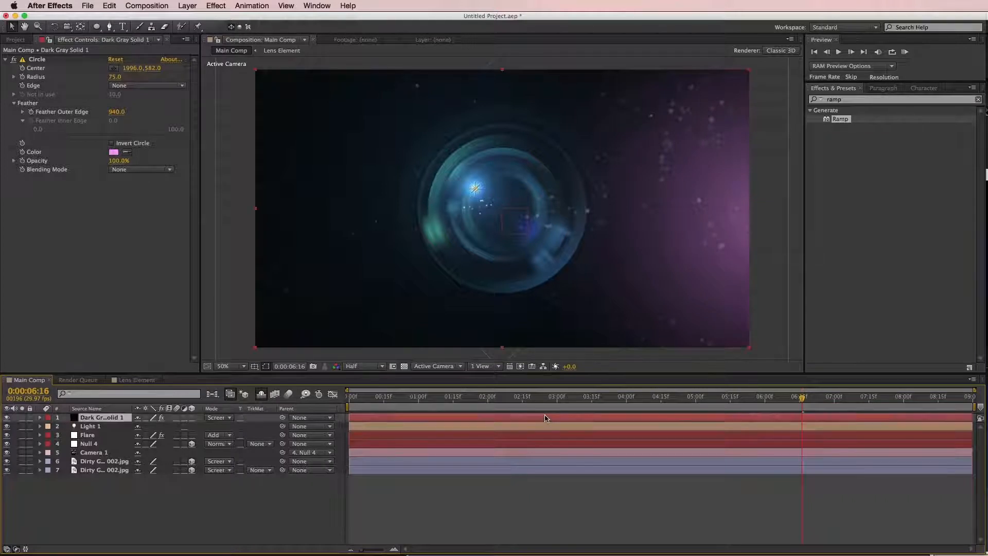
key(super+d)
click(113, 121)
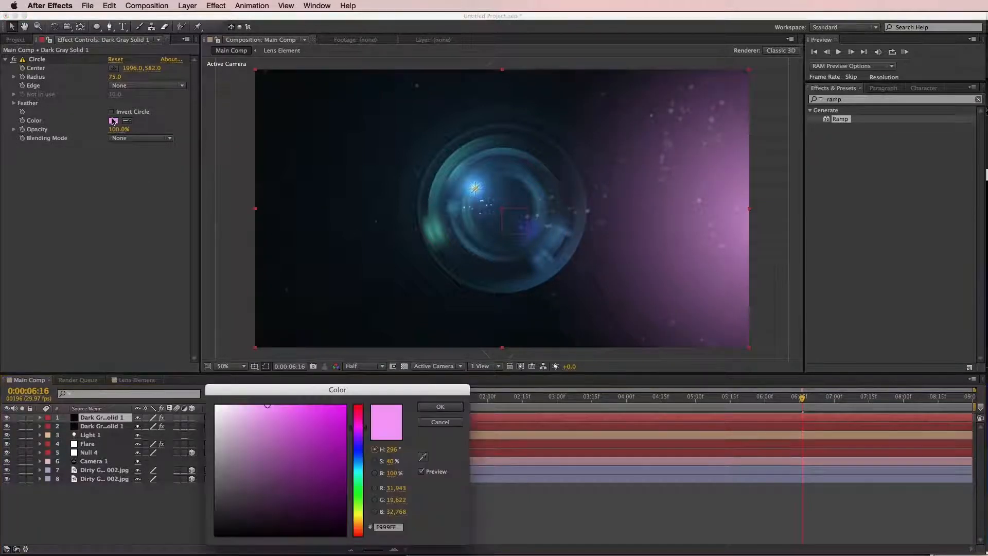
click(361, 475)
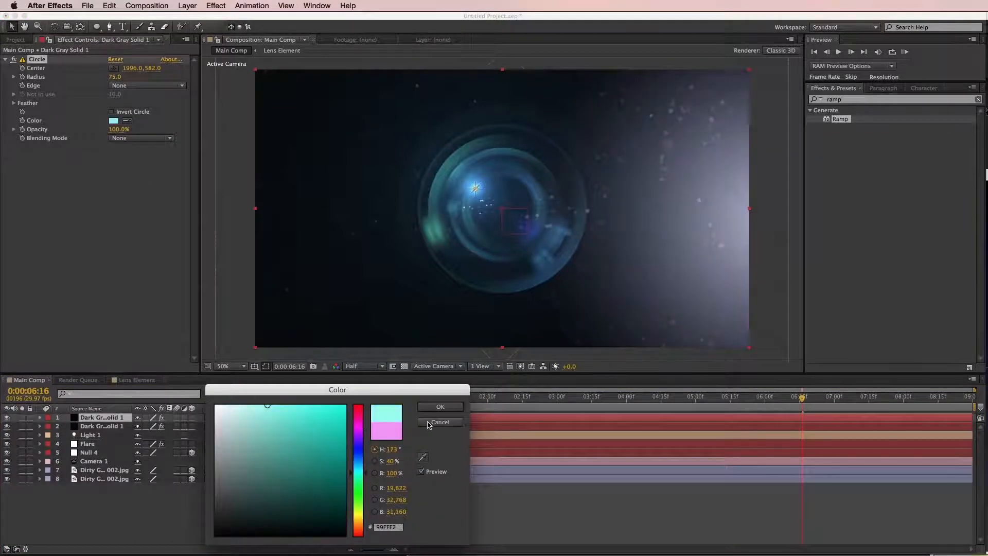
click(438, 407)
Step: Move the aqua glow outside the frame's lower left edge and recolor it blue, 3CBBFF
drag(723, 240, 198, 298)
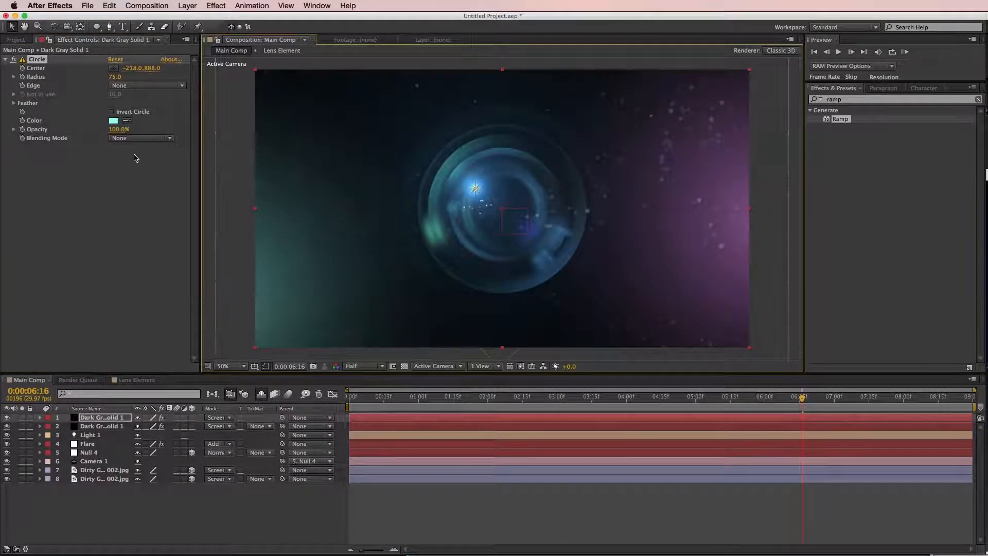
click(114, 120)
drag(361, 470, 369, 462)
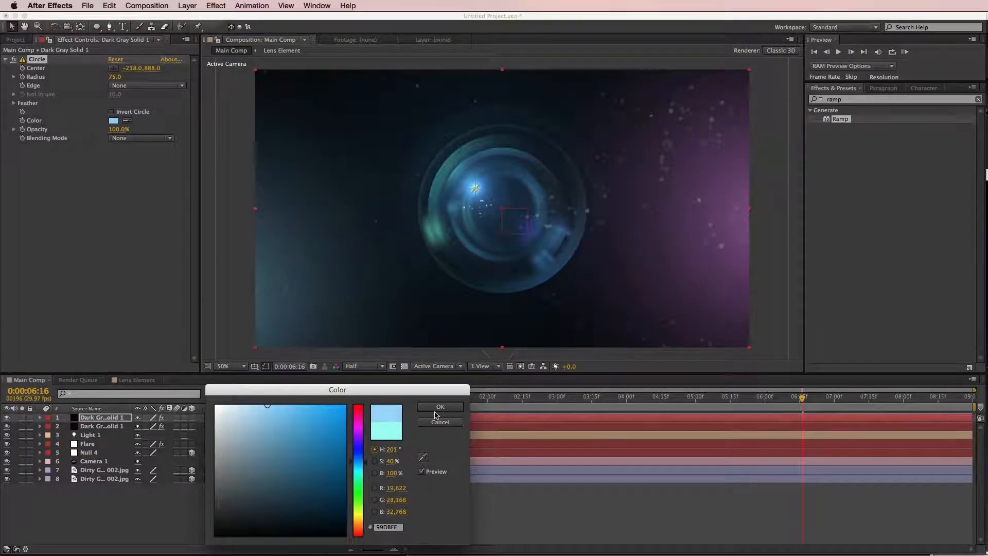
drag(283, 420, 315, 405)
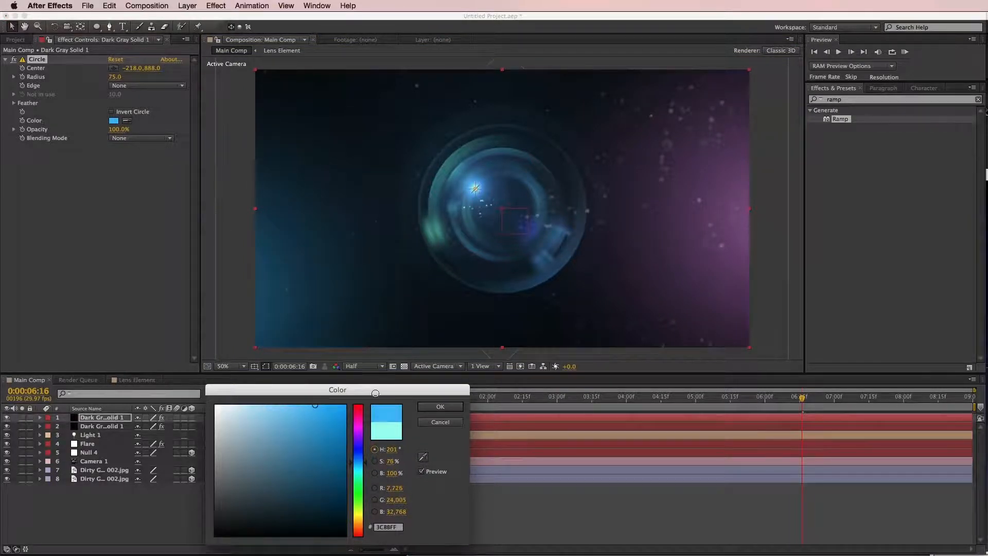
click(437, 407)
click(423, 489)
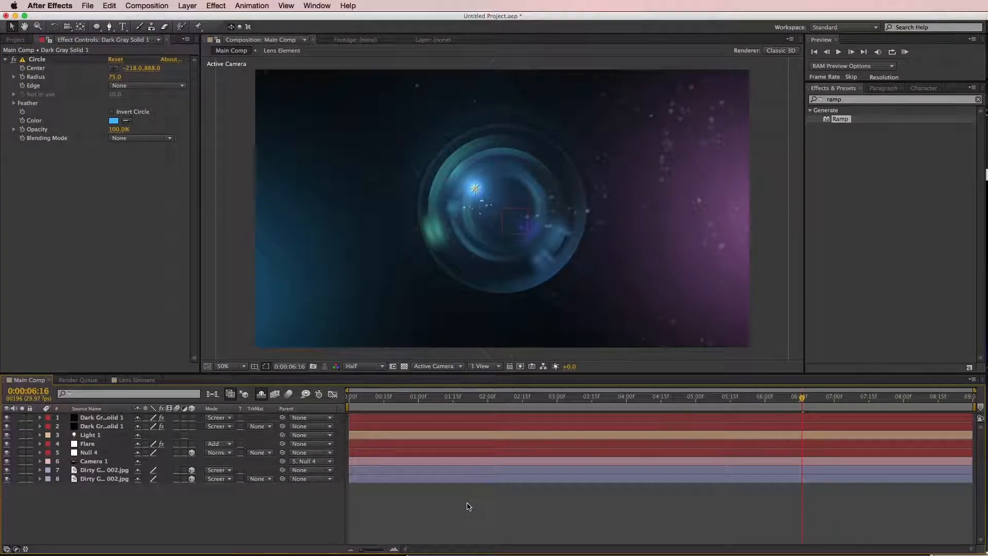
Step: Examine the Final Comp_1.mov reference in QuickTime Player, close it, and return to After Effects
drag(987, 174, 357, 46)
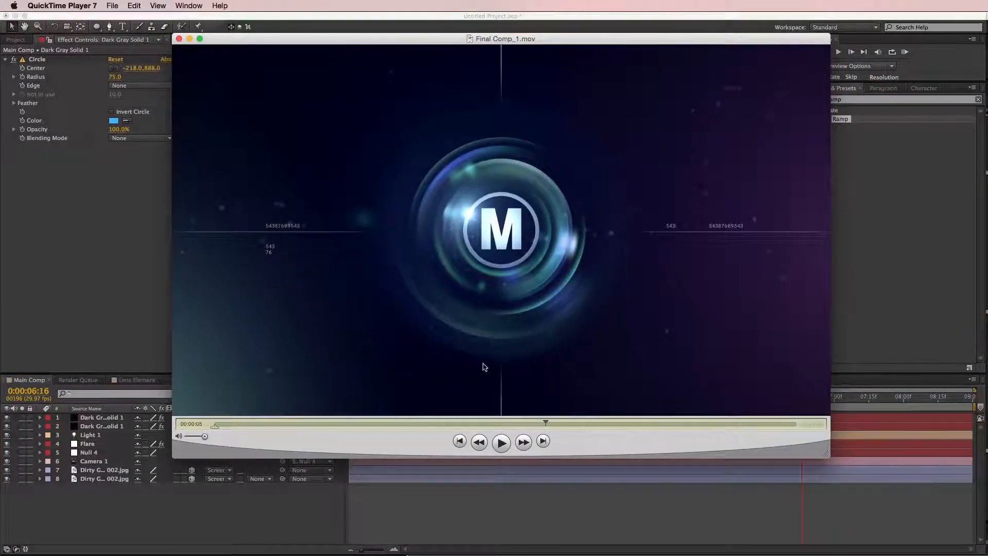
click(179, 39)
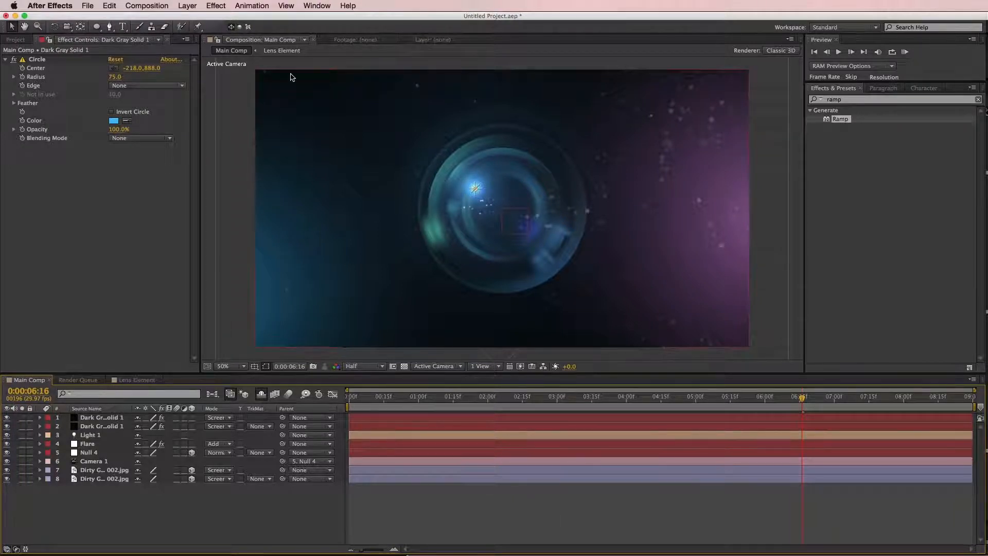
Step: Create a new white solid covering the frame at the top of Main Comp
click(196, 4)
mouse_move(190, 20)
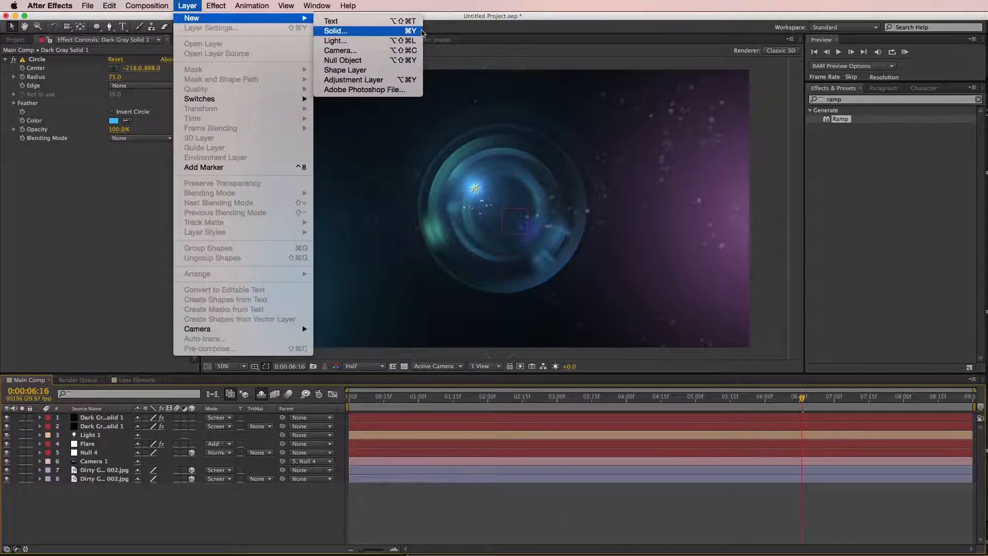
click(422, 29)
click(653, 443)
drag(286, 458, 170, 378)
key(Return)
key(Return)
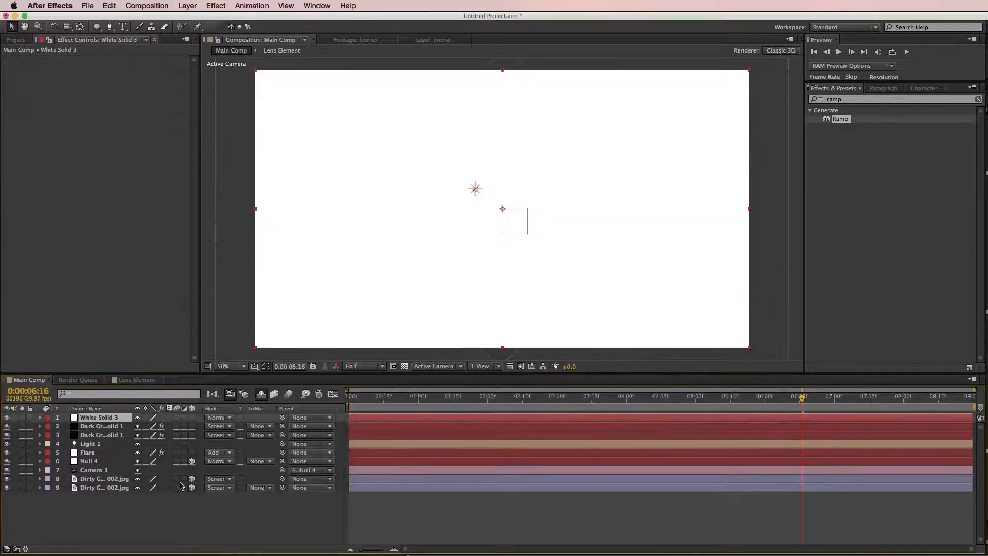
Step: Make the white solid a 3D layer and turn off Accepts Lights in its Material Options
click(191, 418)
key(a)
key(a)
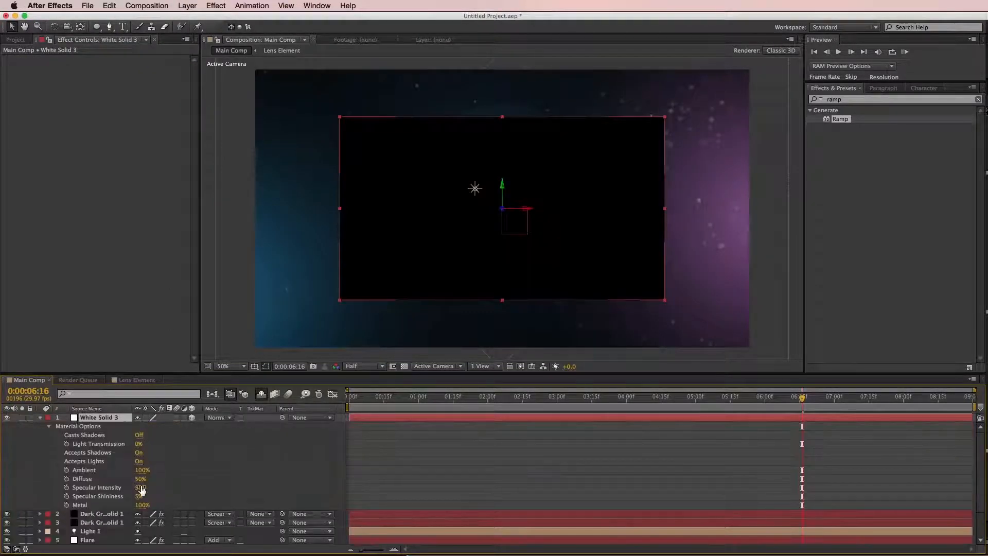
click(196, 462)
Step: Scale the white solid to 380, 0.5, 100% so it forms a thin horizontal line across the frame
key(s)
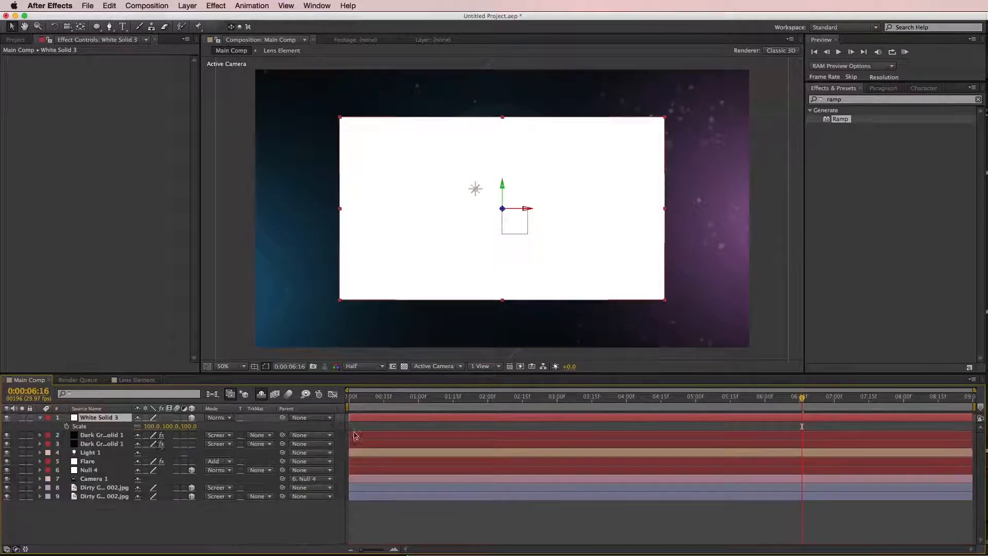
click(171, 426)
key(Return)
drag(149, 426, 163, 426)
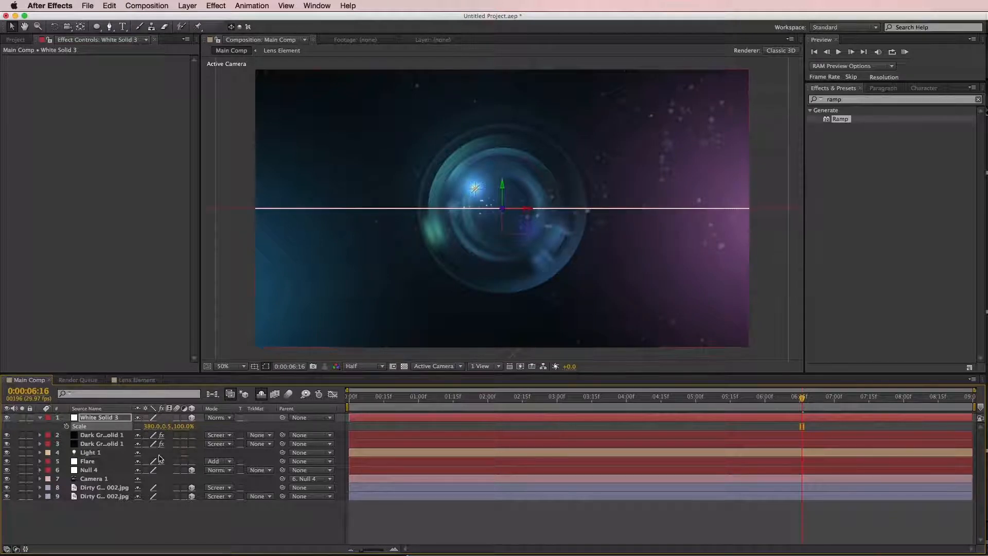
Step: Draw a rectangular mask over the middle of the white line and invert it to leave only the outer ends
click(421, 425)
key(q)
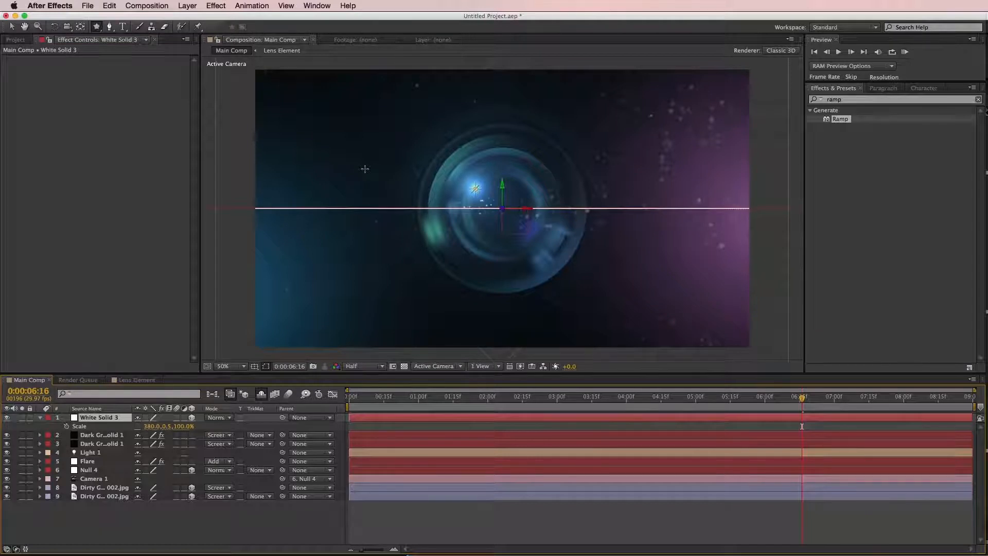
drag(365, 166, 655, 259)
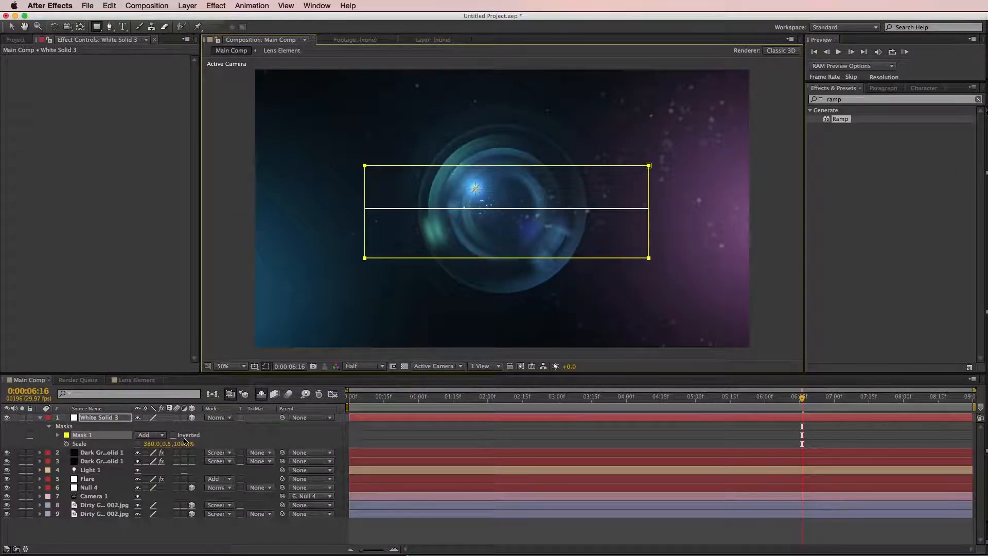
click(173, 435)
key(F2)
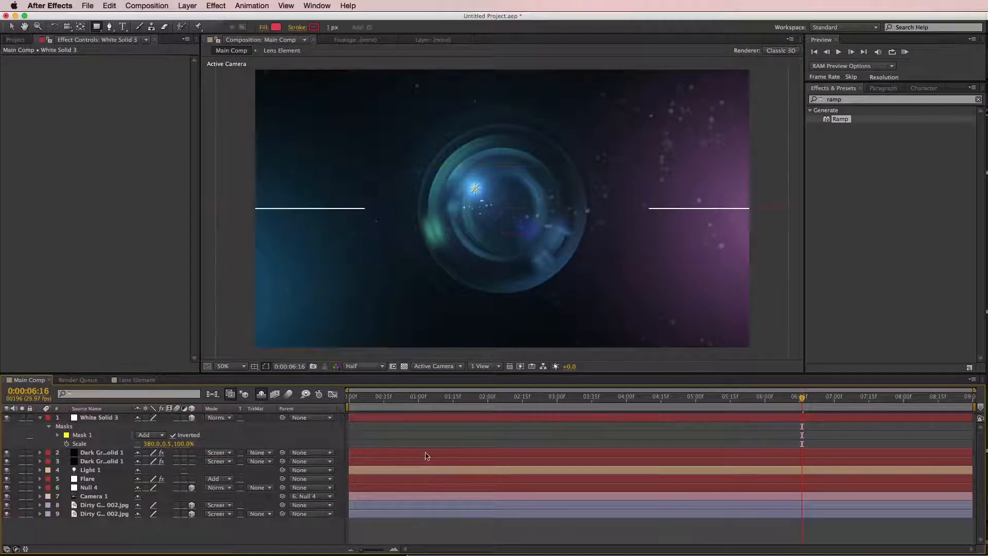
Step: Apply a Fast Blur to the white line with Horizontal blur dimensions and a Blurriness of 115
click(388, 418)
click(215, 6)
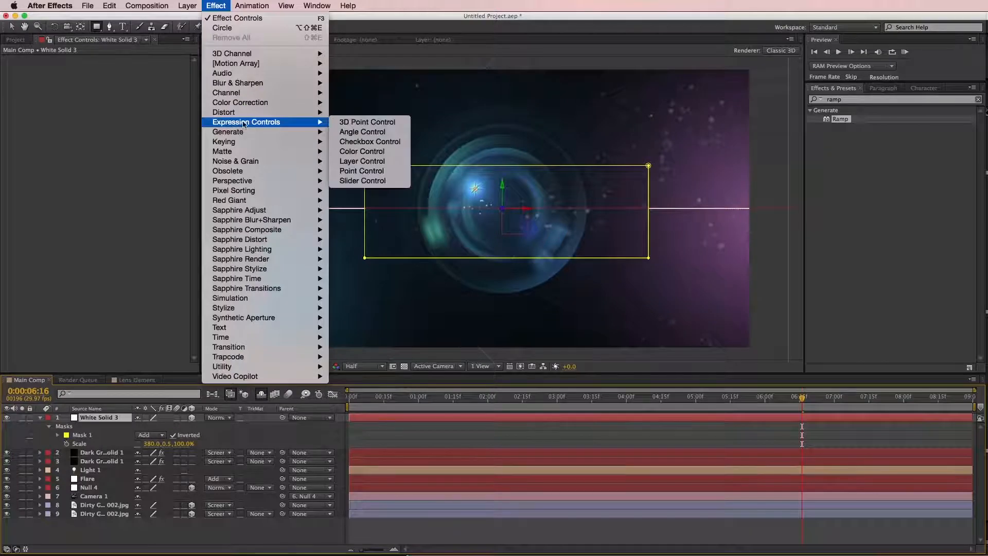
mouse_move(288, 83)
click(376, 180)
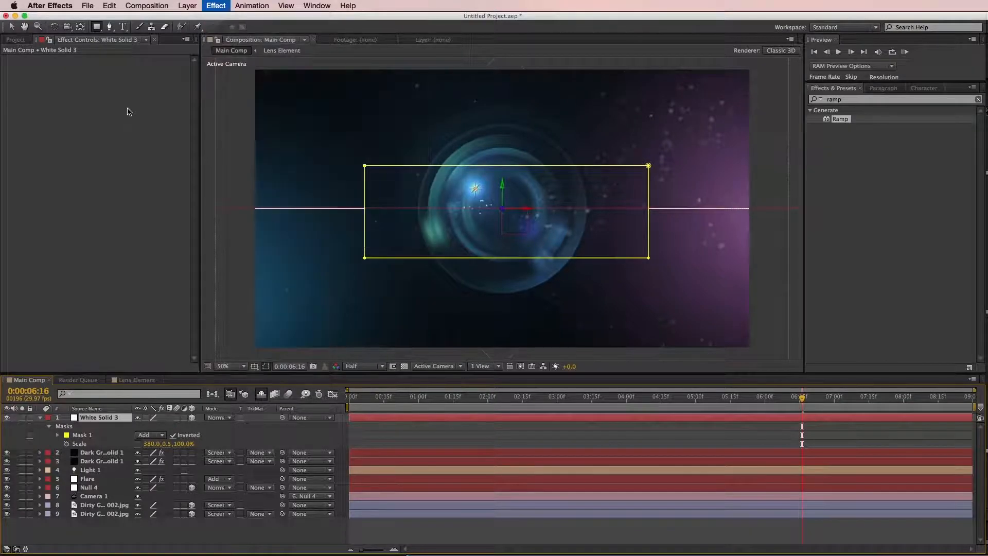
click(146, 77)
click(129, 98)
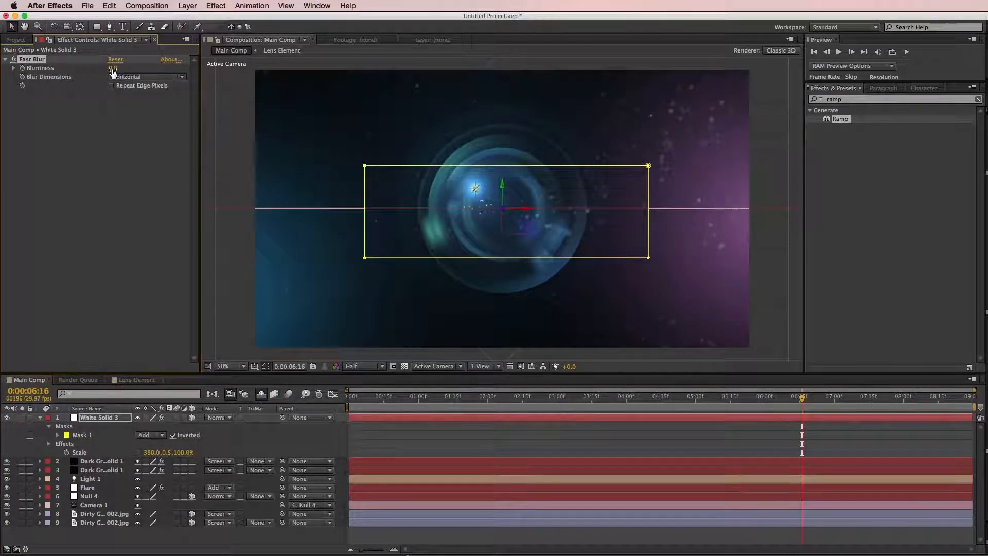
drag(132, 68, 161, 70)
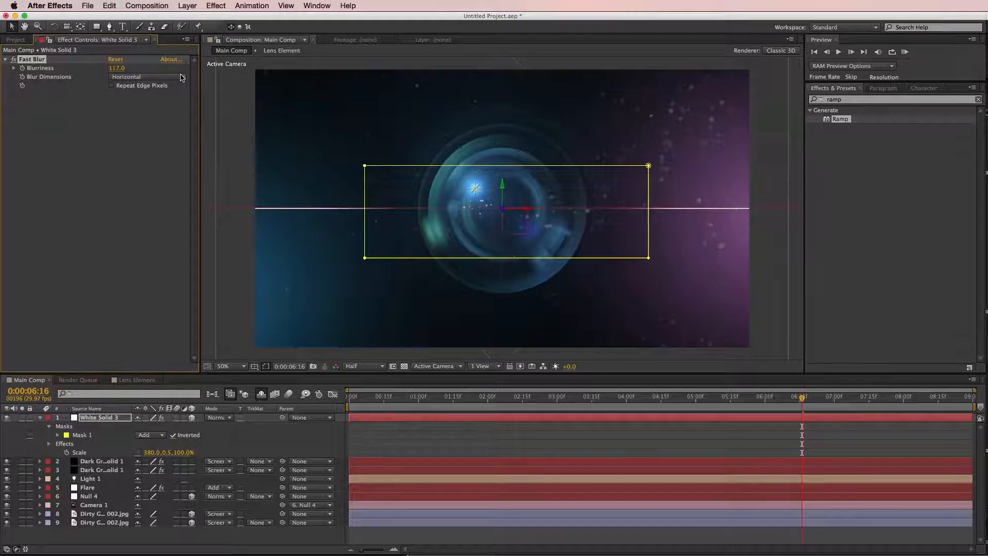
drag(117, 68, 120, 89)
Step: Lower the white line's opacity to 15% and set its blending mode to Screen
key(t)
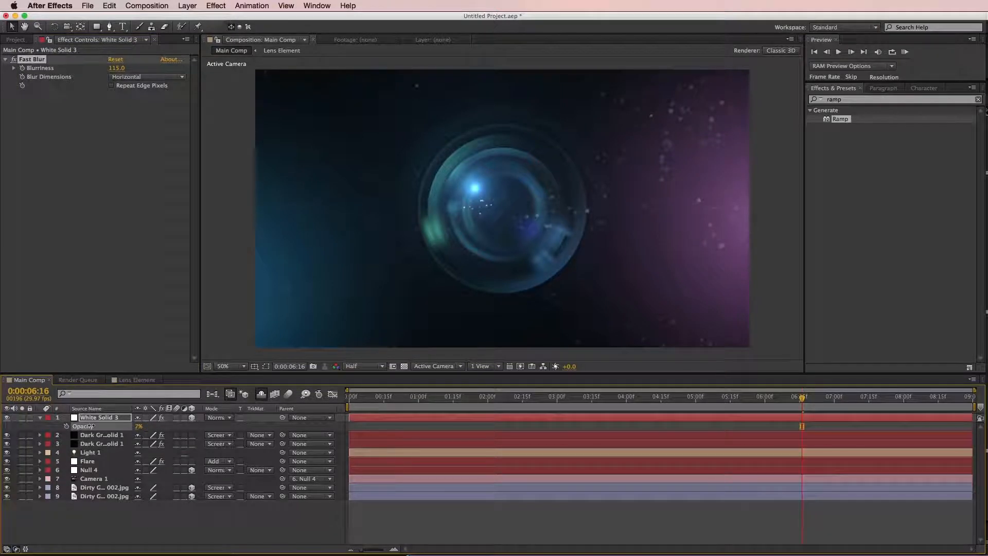
drag(138, 426, 147, 426)
click(216, 417)
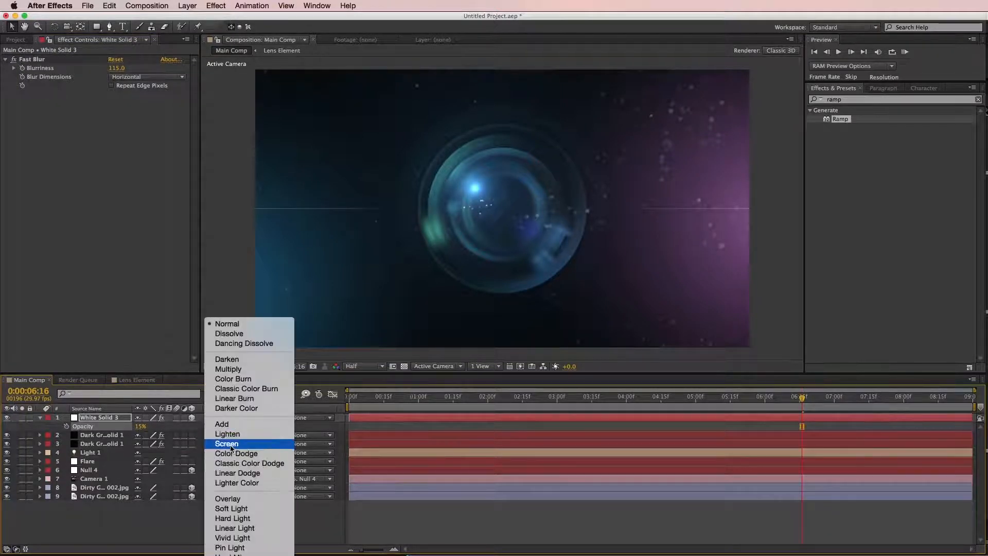
click(230, 447)
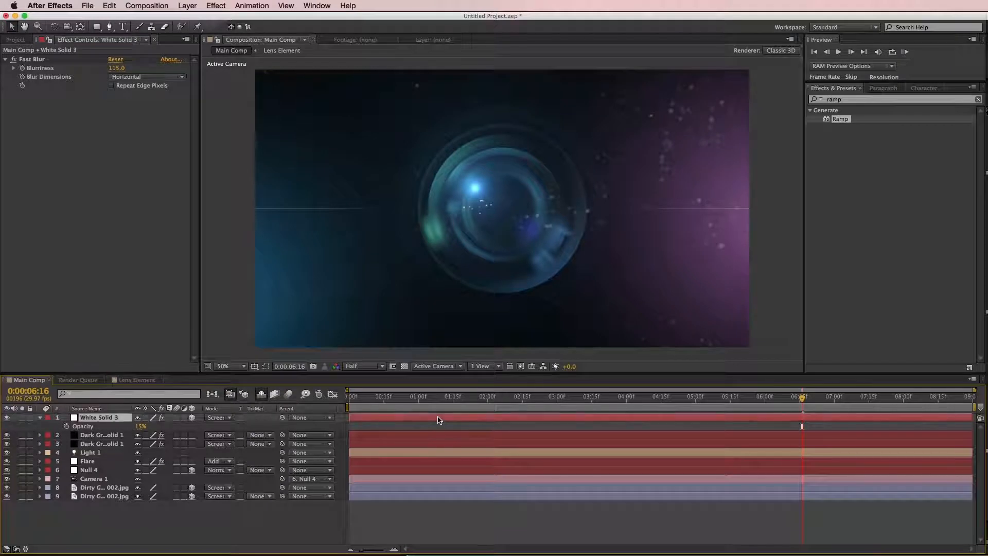
Step: Duplicate the white line layer and set the copy's Z Rotation to -90 degrees
key(ctrl+d)
key(r)
drag(154, 453, 113, 452)
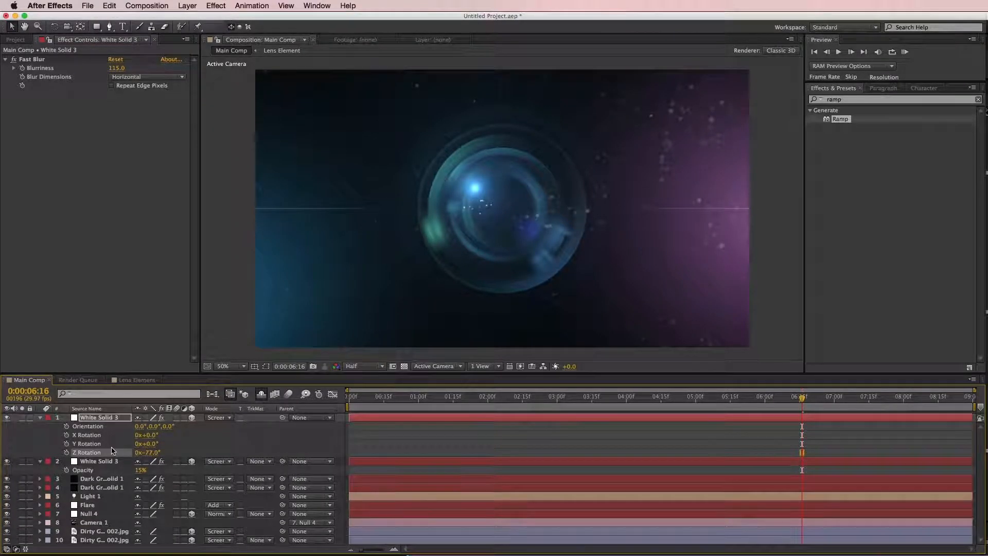
click(152, 452)
text(-90)
key(Return)
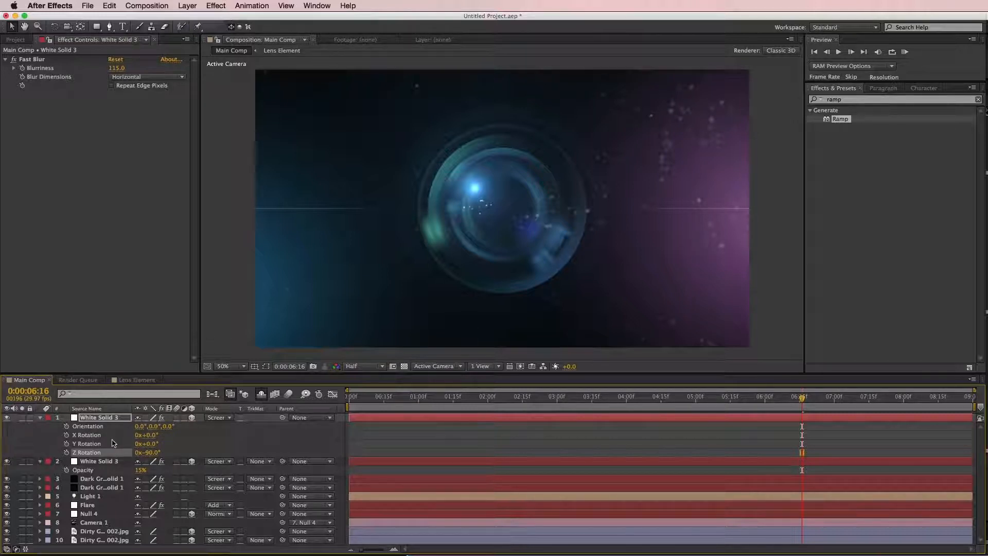
Step: Set the rotated line's Mask Expansion to about -43 pixels so its ends show above and below the lens
key(m)
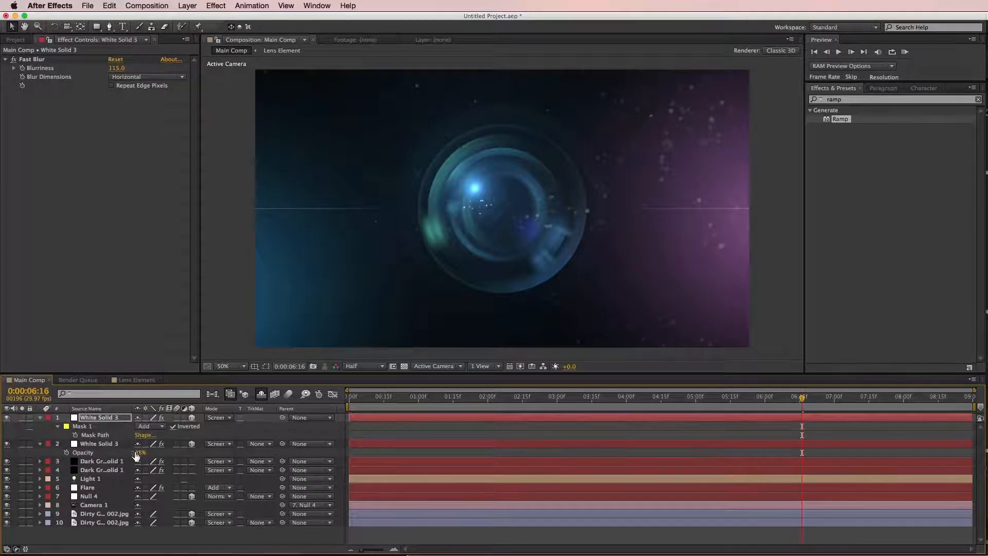
key(m)
key(m)
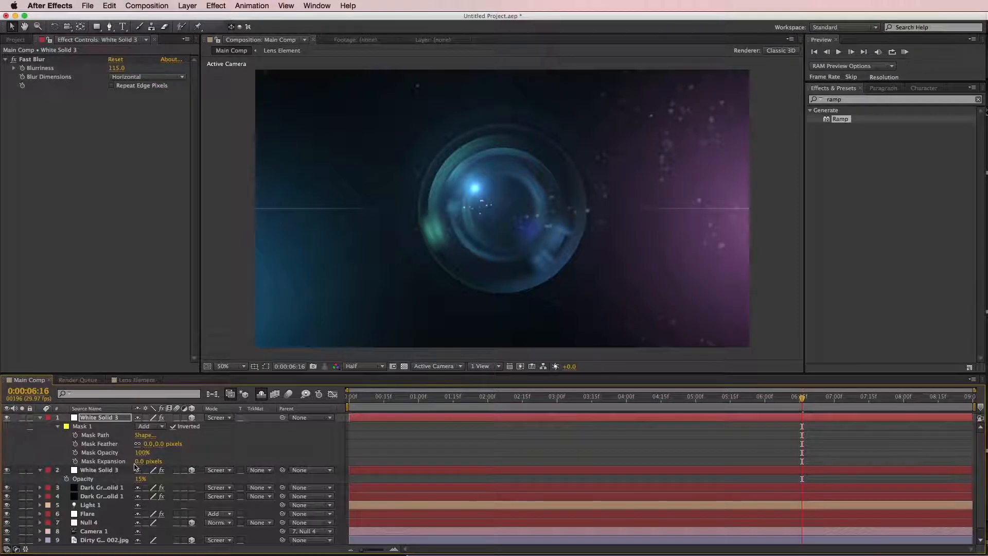
drag(135, 461, 124, 461)
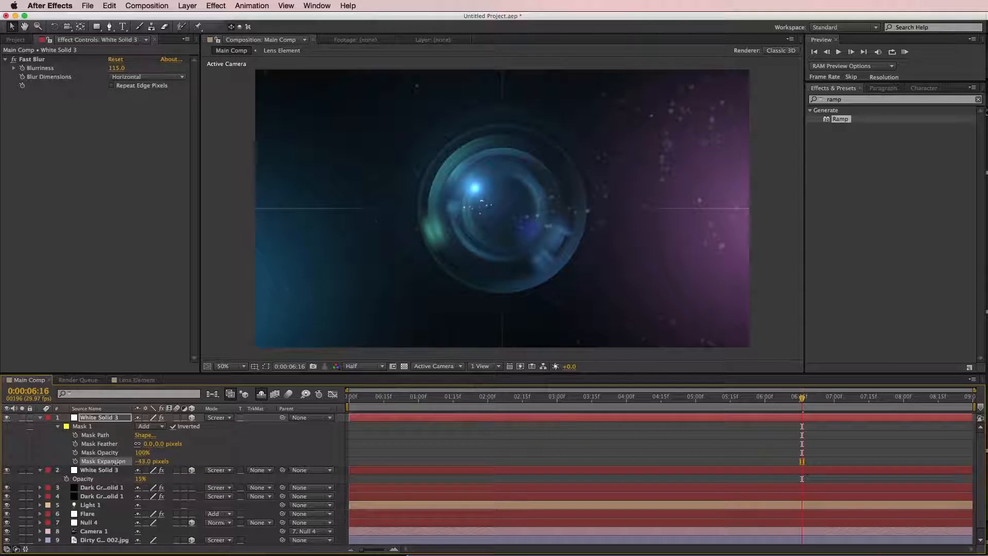
Step: Collapse the open properties of all Main Comp layers and deselect everything
key(super+a)
key(u)
click(662, 519)
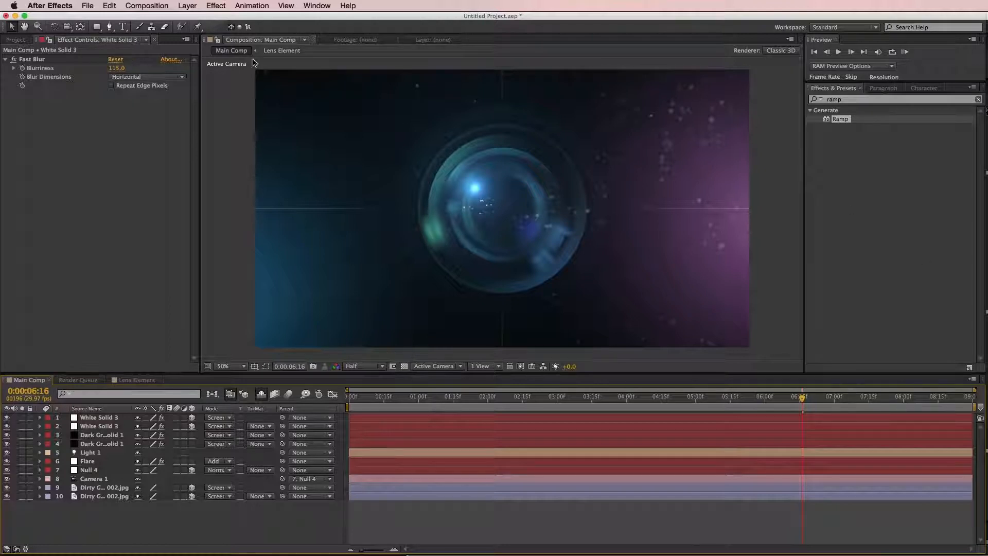
Step: Create a new 1920 x 500 px composition named Numbers
click(148, 6)
click(160, 17)
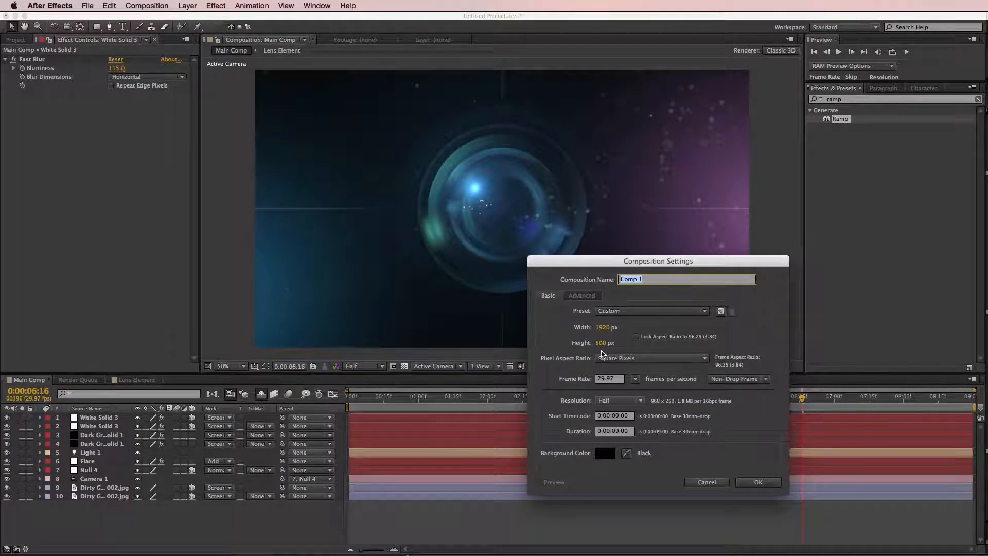
text(UNumbers)
key(Return)
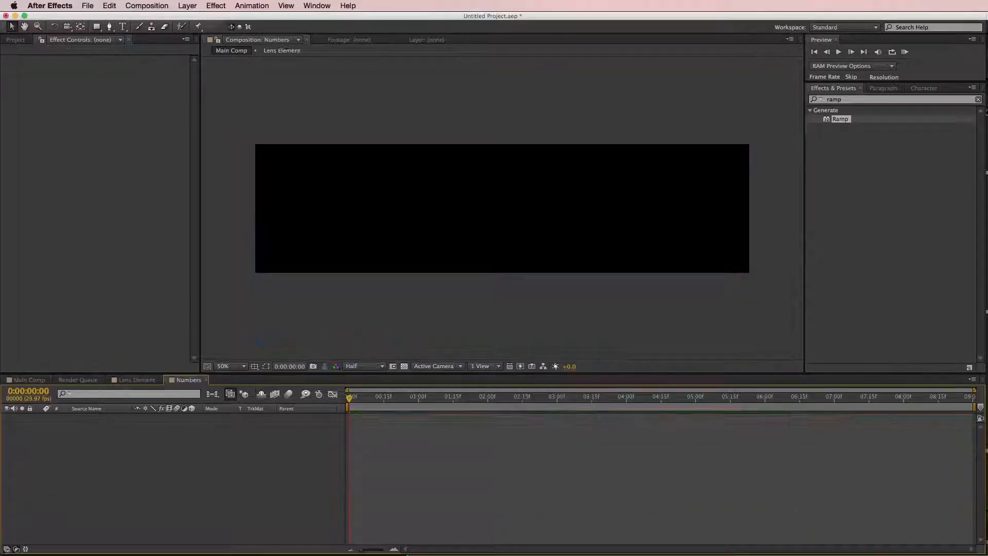
key(super+t)
click(401, 225)
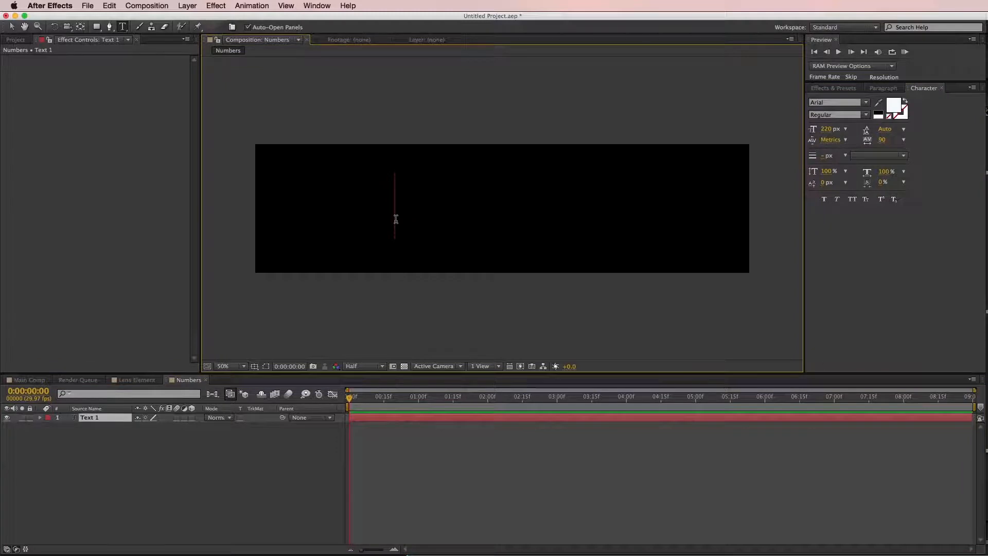
text(2435465568679)
click(503, 458)
key(v)
drag(480, 214, 586, 226)
key(super+shift+a)
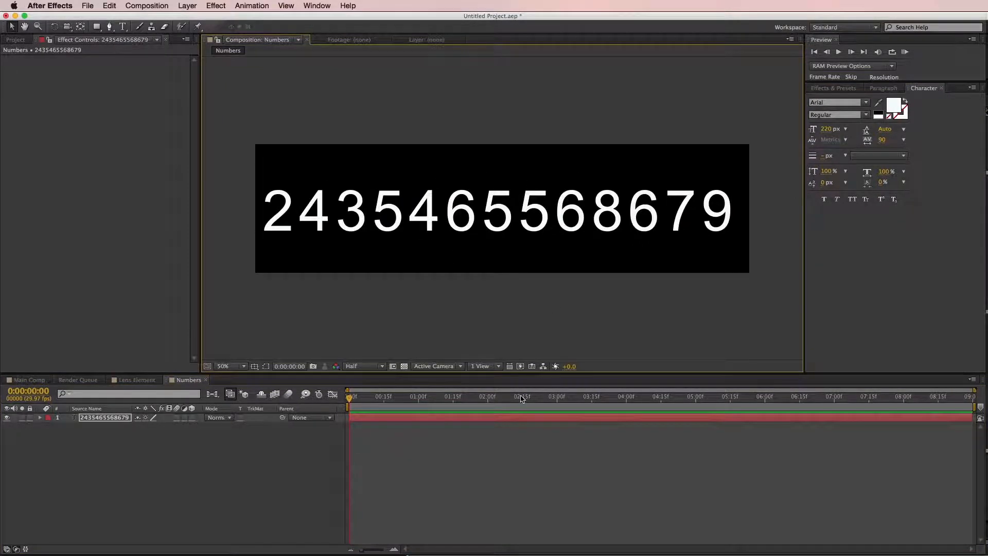
key(super+t)
drag(626, 224, 873, 260)
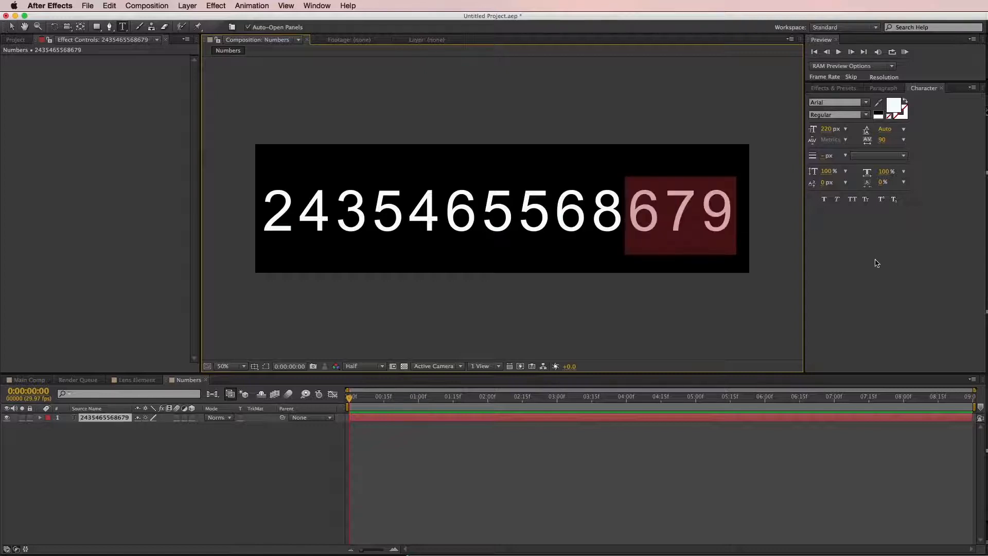
key(BackSpace)
click(691, 495)
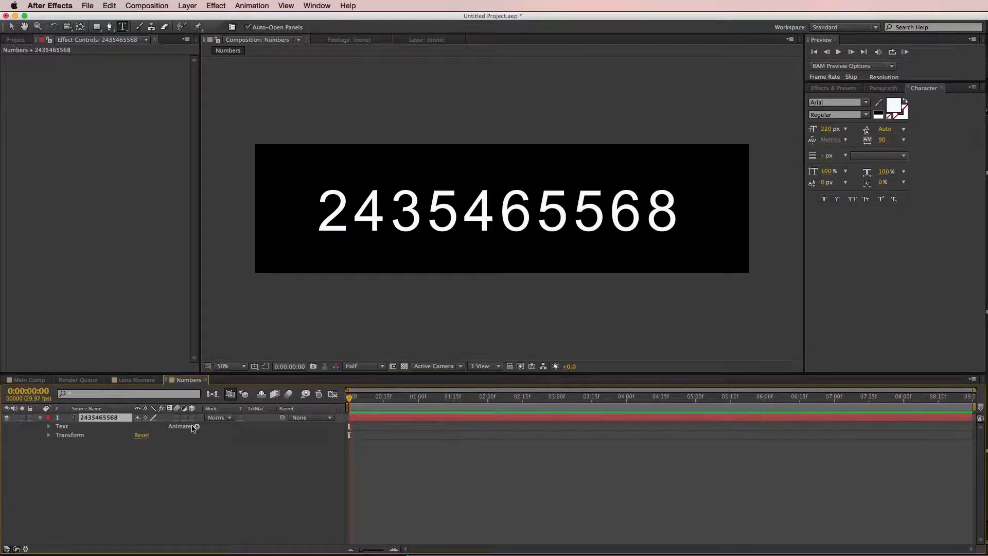
Step: Add a Character Offset animator to the number text and set its offset to 10
click(197, 426)
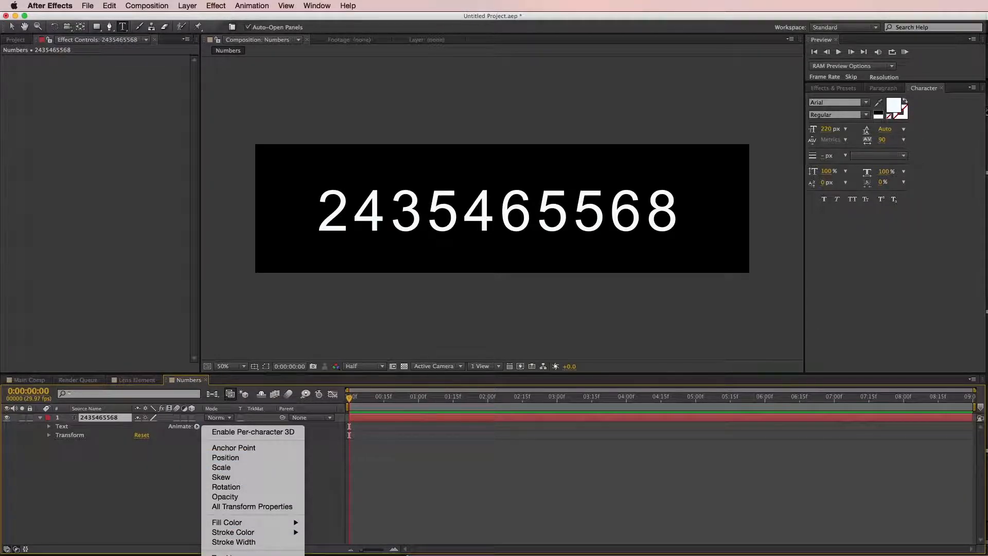
click(234, 554)
click(171, 504)
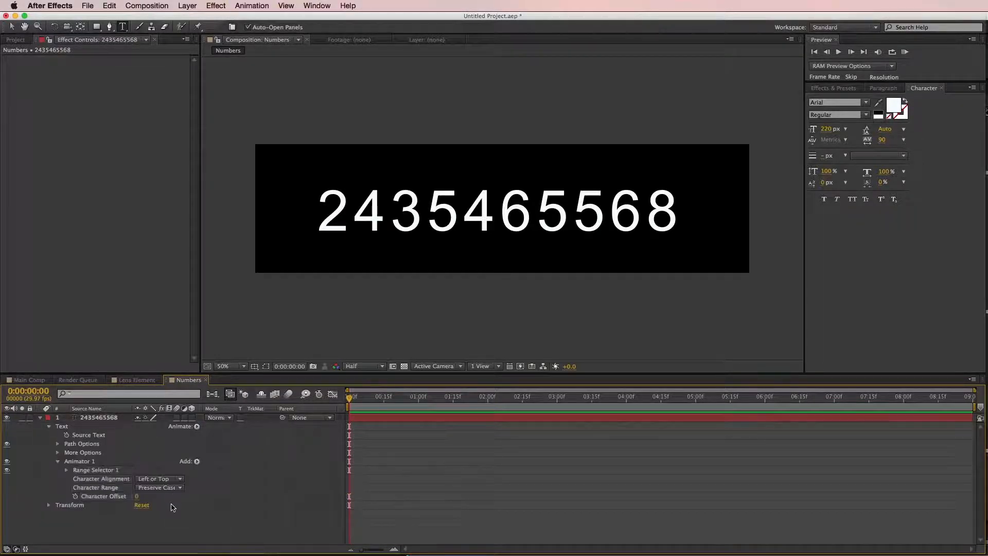
click(136, 497)
drag(140, 496, 145, 496)
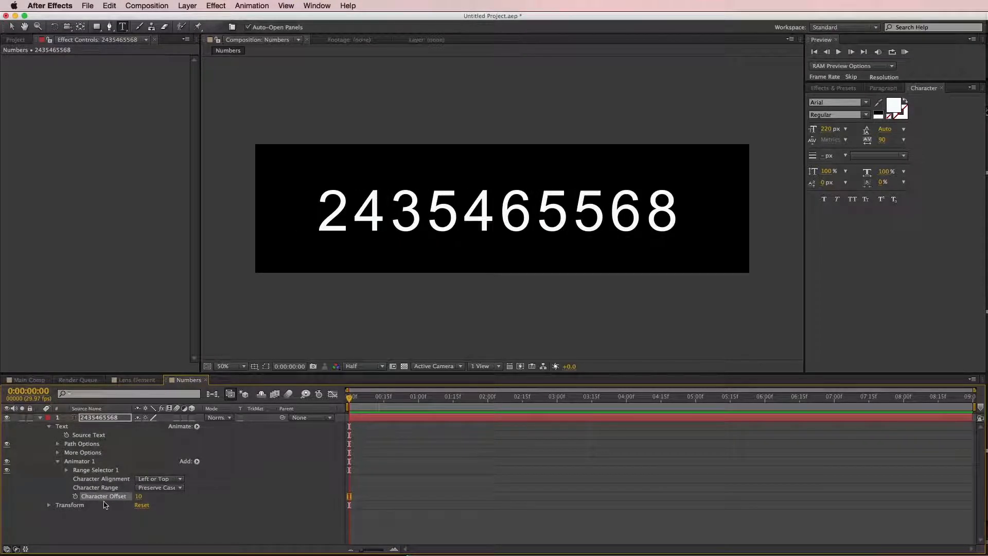
Step: Keyframe Character Offset from 10 at the first frame to 43 at the last frame and preview the changing digits
click(76, 496)
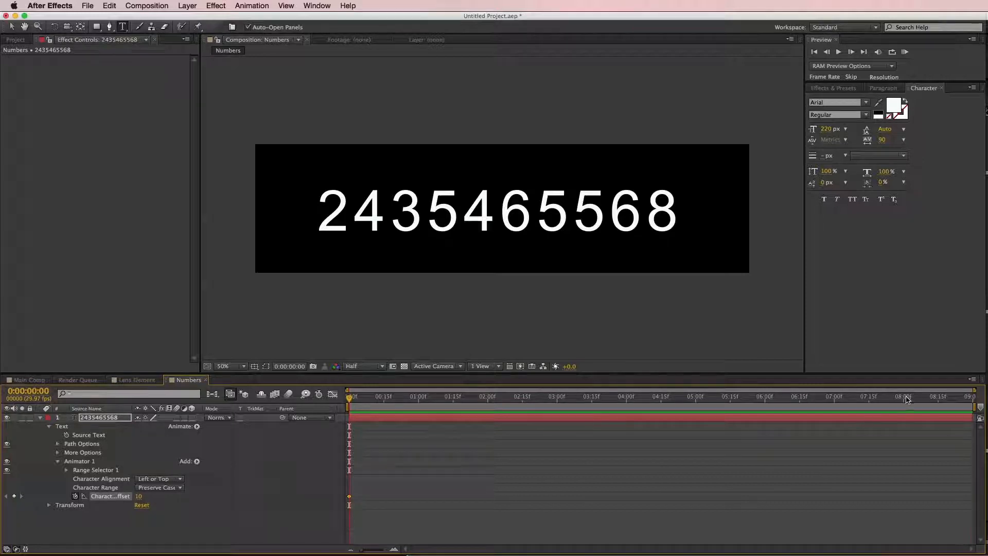
key(End)
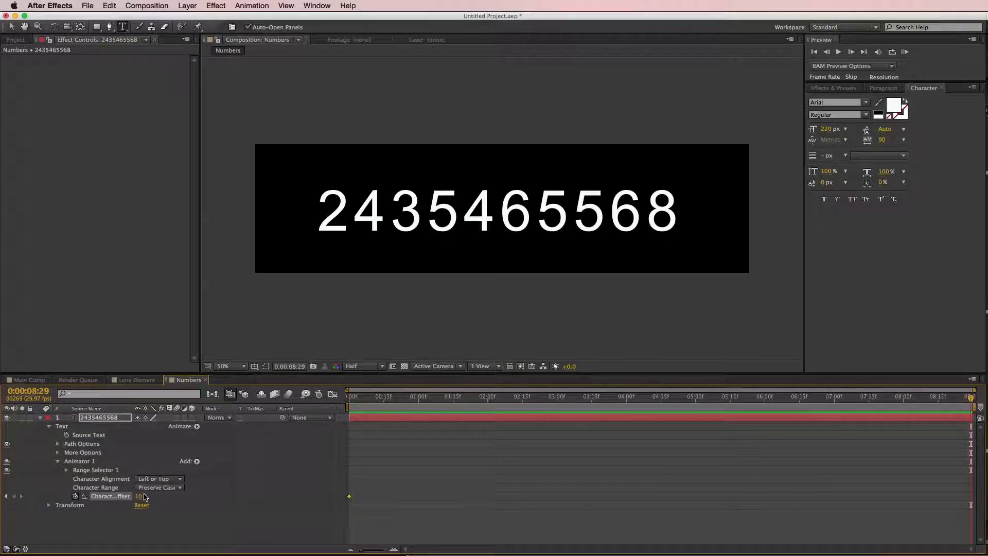
drag(138, 496, 432, 518)
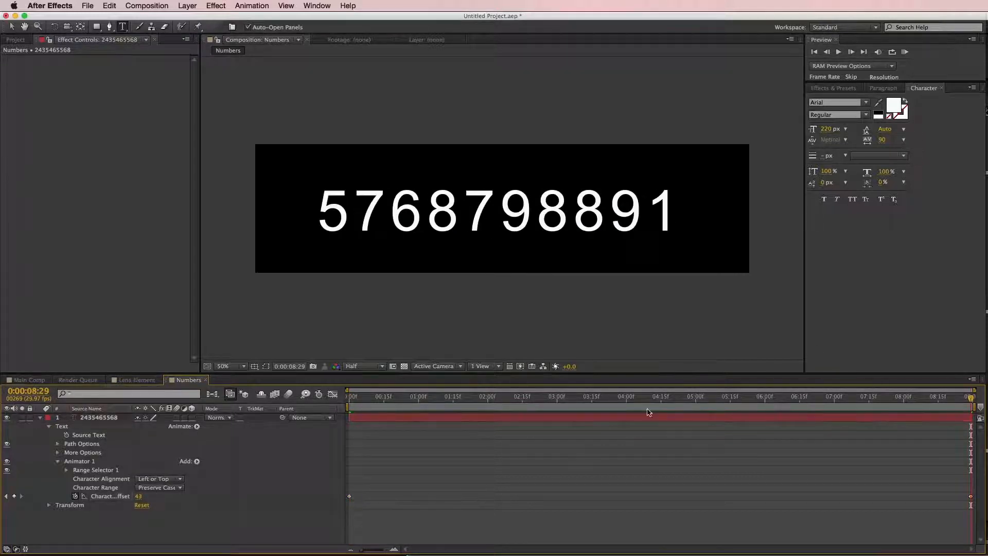
key(space)
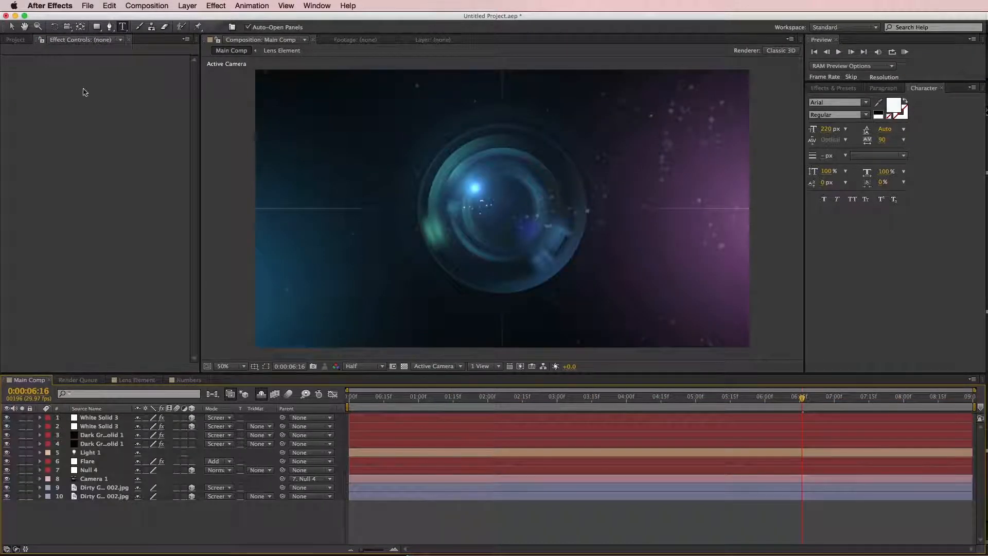
Step: Place the Numbers comp as the top layer of Main Comp, make it 3D and turn off Accepts Lights
click(15, 40)
drag(51, 160, 124, 415)
click(192, 417)
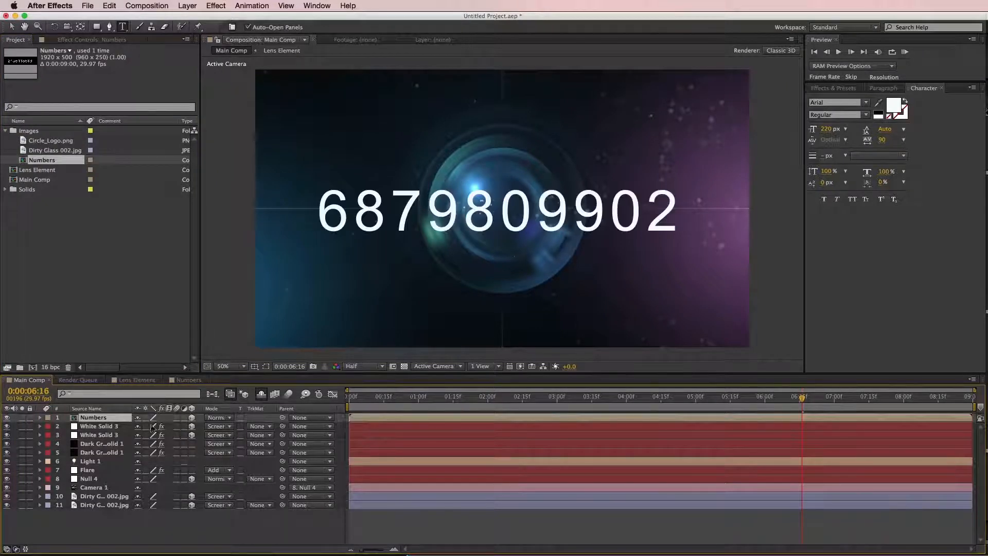
key(a)
key(a)
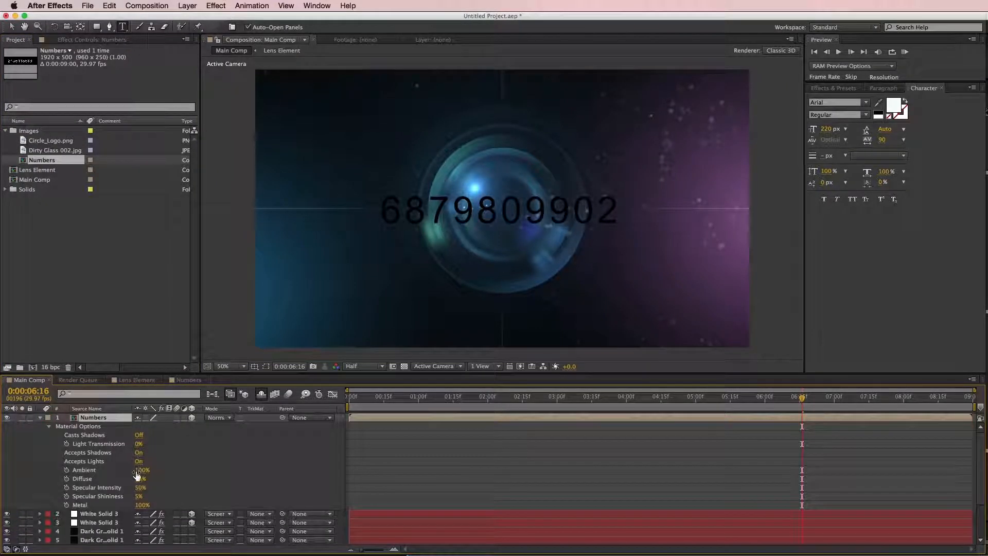
click(139, 461)
Step: Scale the Numbers layer to 18% and place it just above the horizontal line over the purple glow
key(s)
drag(154, 426, 119, 426)
key(v)
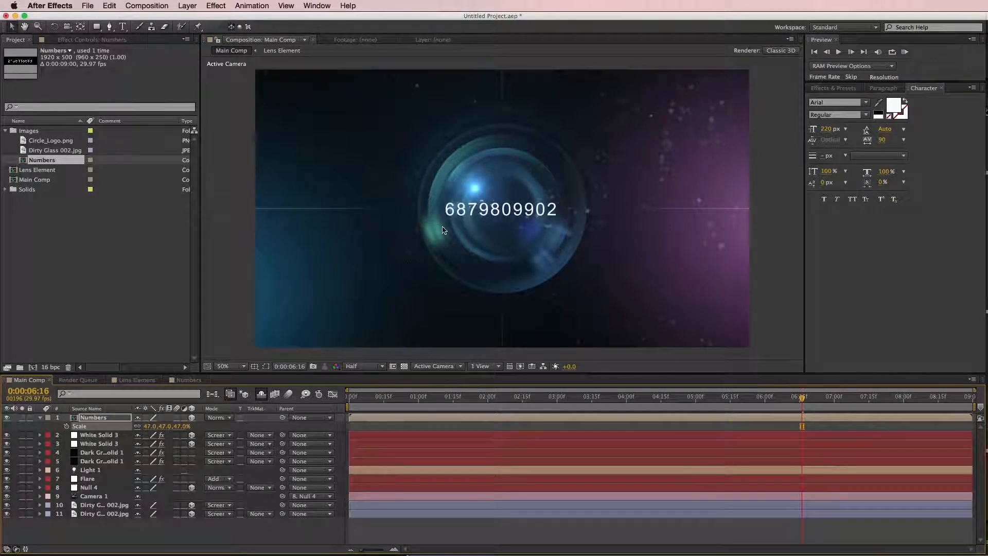
drag(465, 214, 658, 202)
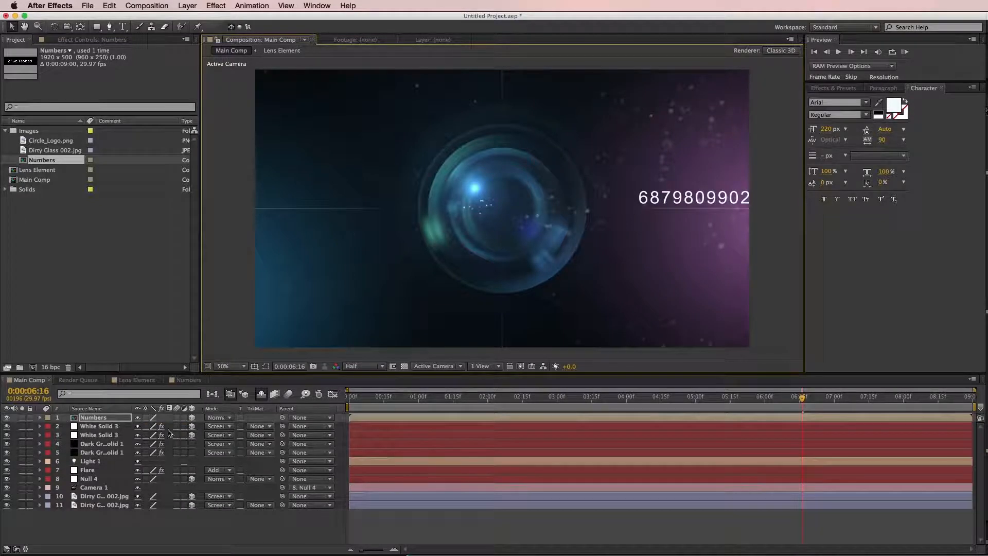
drag(154, 426, 146, 426)
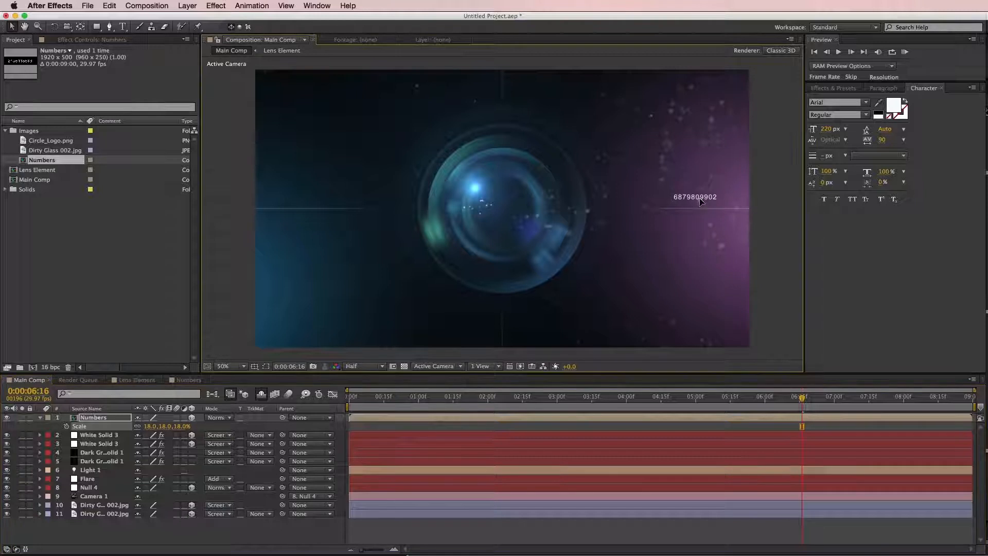
drag(700, 204, 701, 209)
Step: Lower the Numbers layer's opacity to 33% and place a duplicate above the horizontal line on the blue side
key(t)
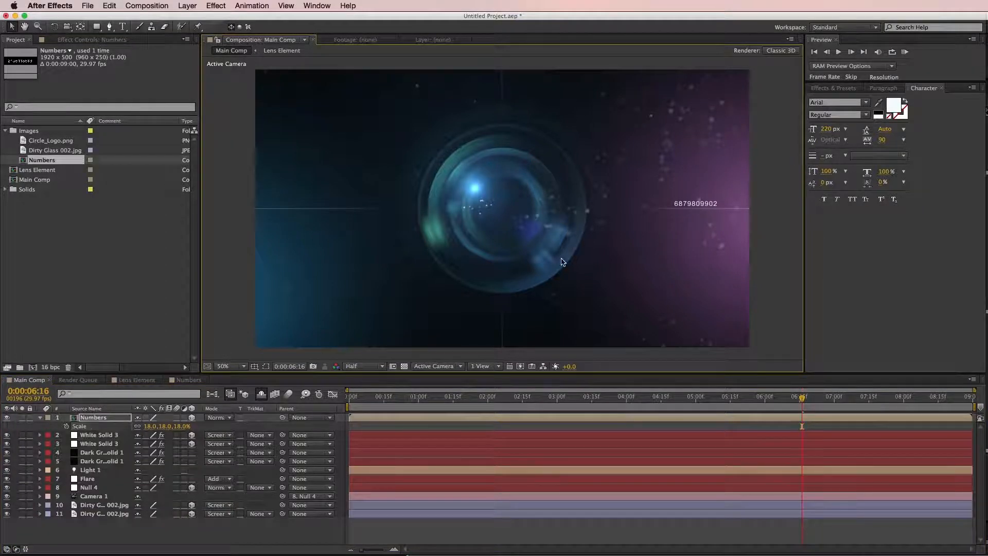
drag(145, 425, 122, 428)
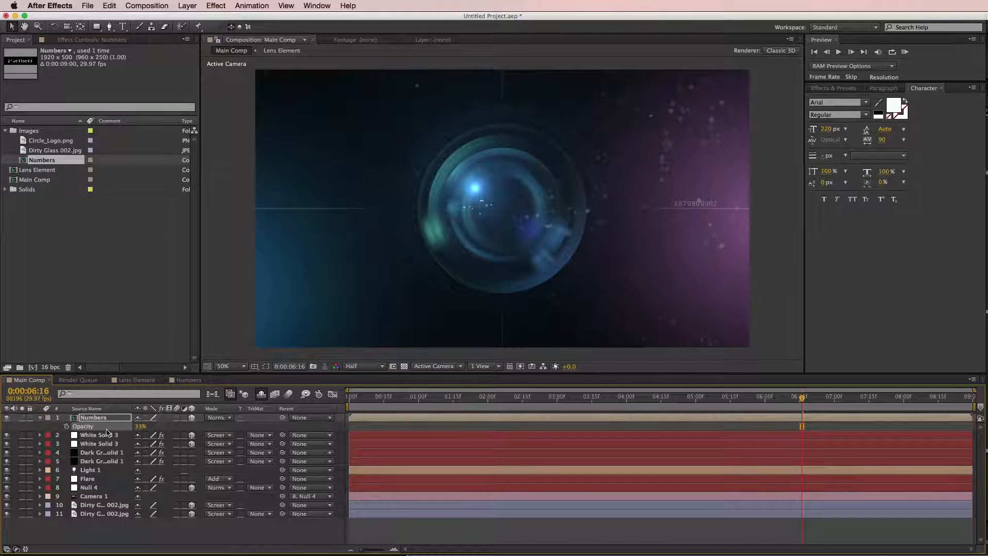
key(super+d)
drag(693, 205, 303, 207)
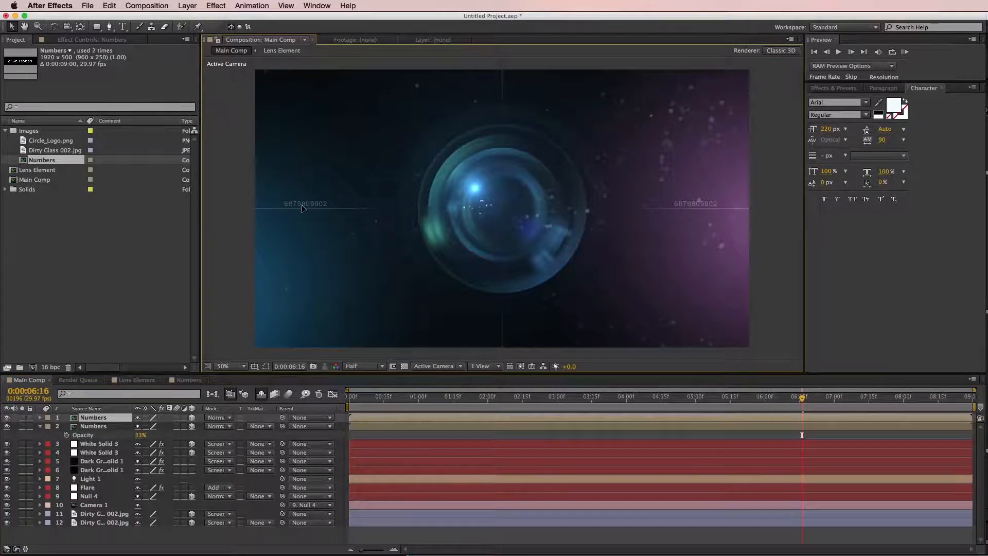
key(super+shift+a)
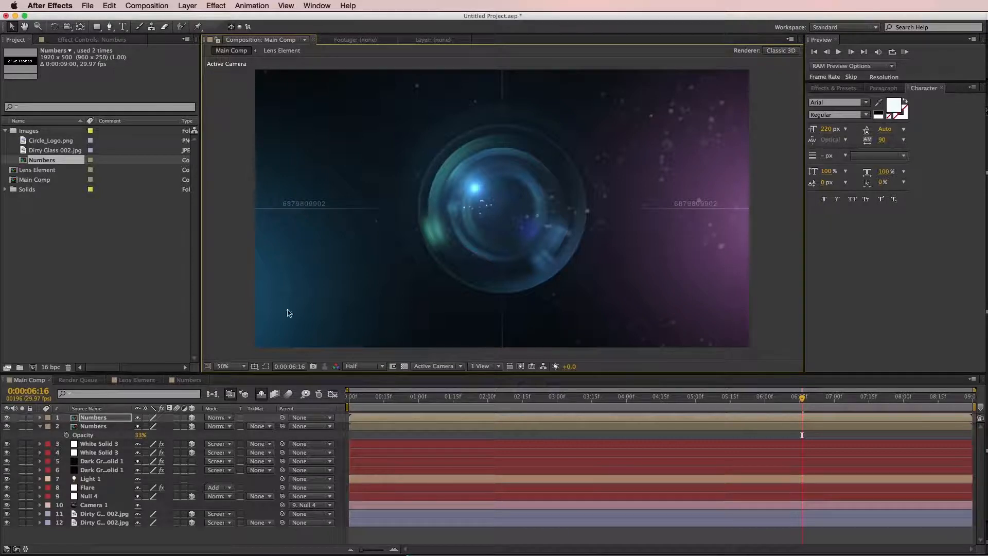
Step: Set the blue-side number copy's opacity to 25% and place a duplicate of it below the horizontal line
key(t)
drag(140, 426, 137, 426)
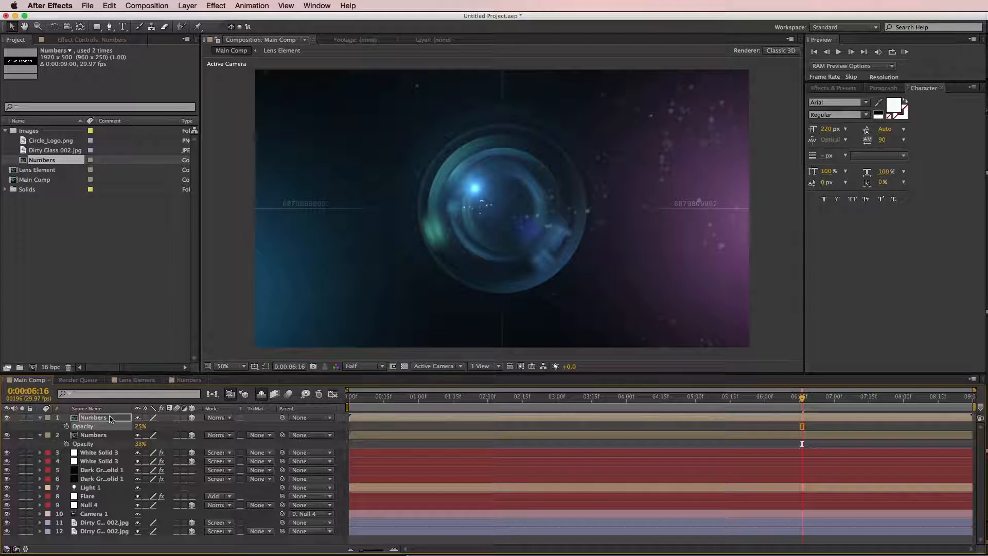
key(super+d)
drag(292, 211, 291, 241)
key(Return)
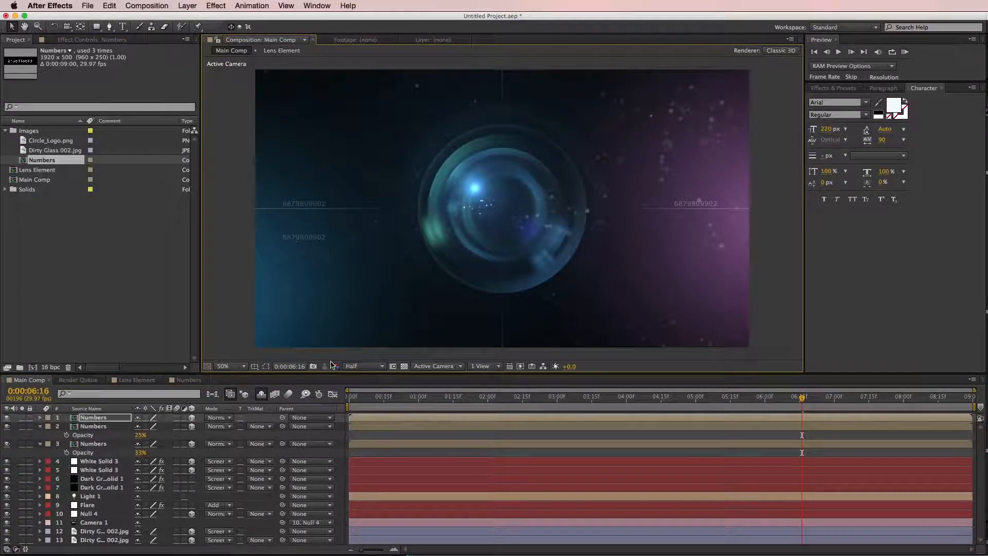
Step: Draw a rectangular mask around the first digits of the lower number copy and set its horizontal Mask Feather to 96 pixels
key(q)
drag(277, 224, 301, 250)
key(f)
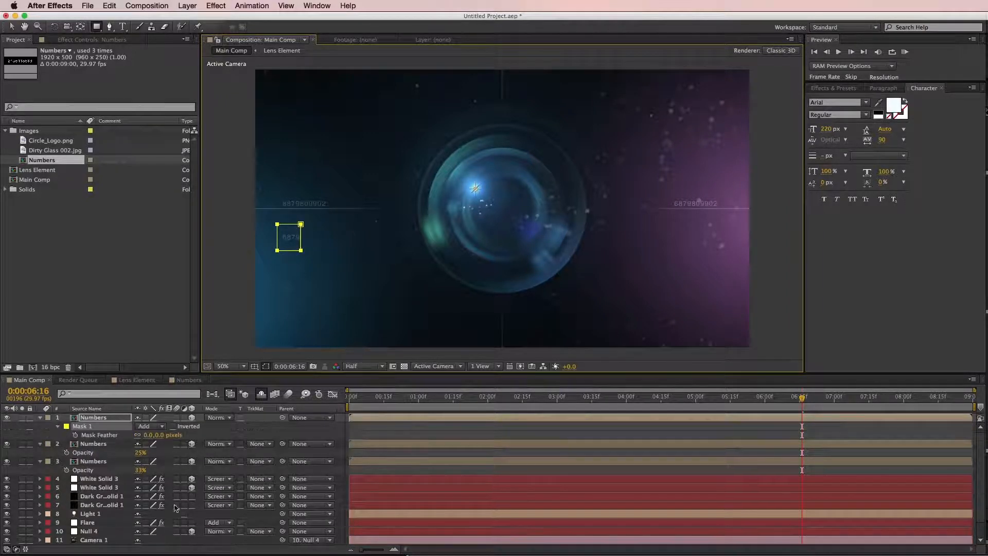
drag(140, 435, 170, 435)
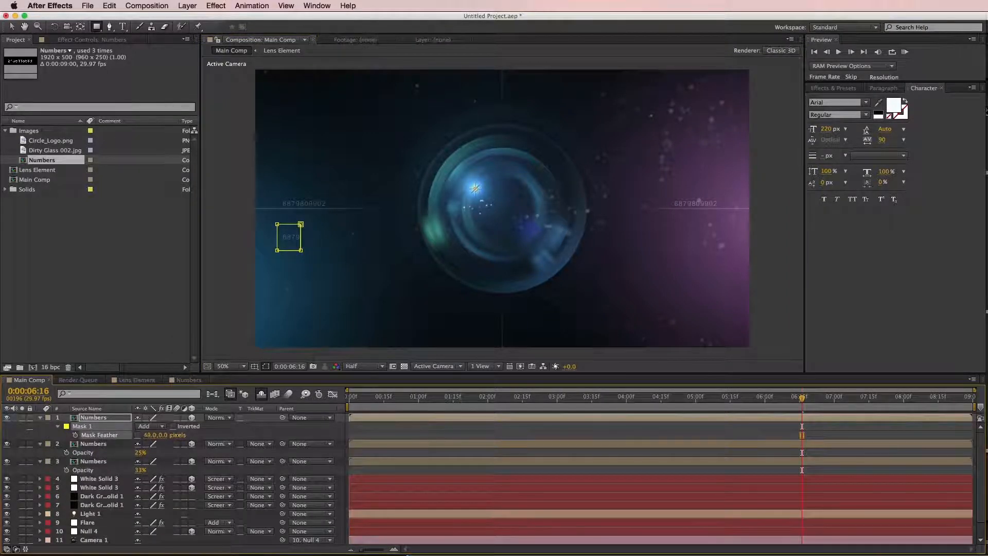
key(v)
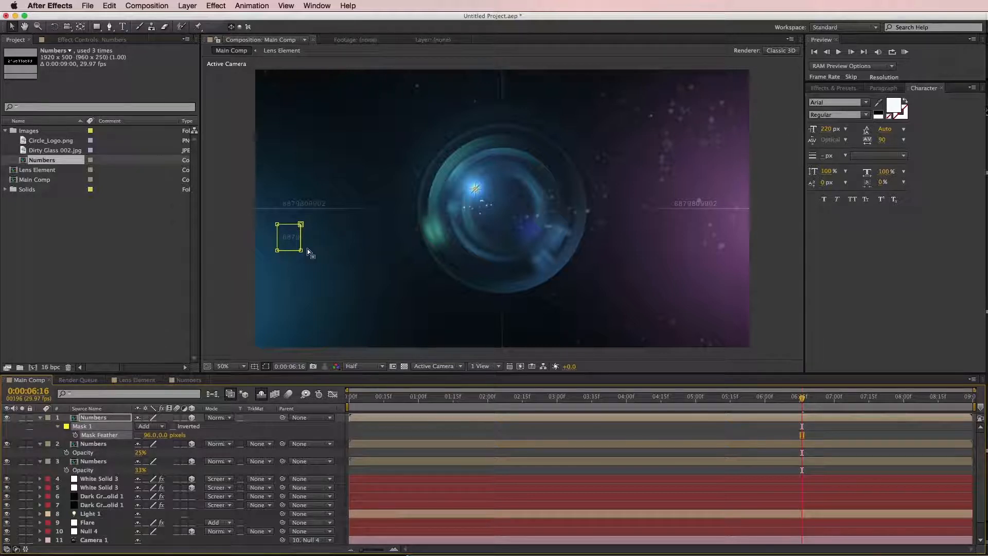
Step: Shift the lower number copy's mask slightly to the left and set its horizontal Mask Feather to 183 pixels
double_click(301, 250)
drag(294, 245, 290, 246)
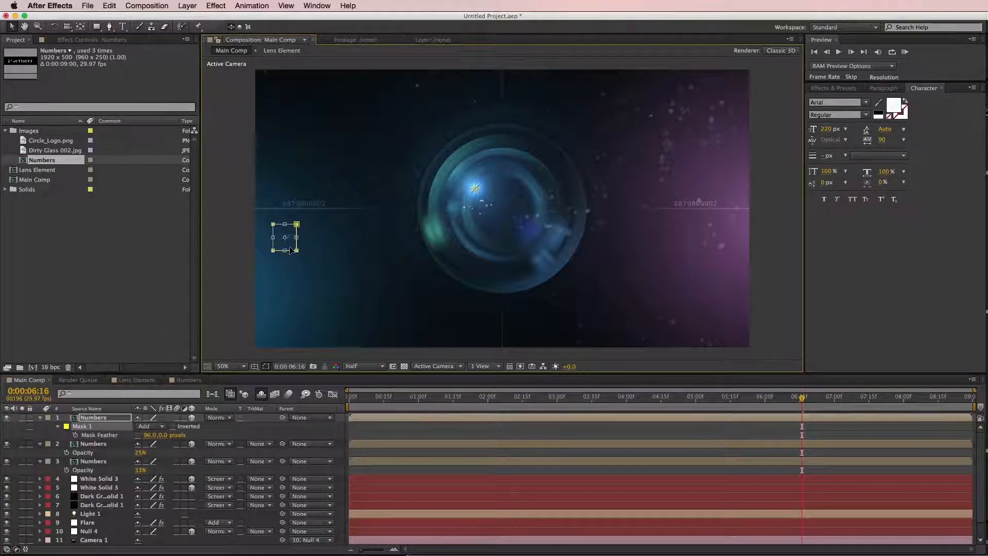
drag(154, 434, 194, 434)
click(315, 435)
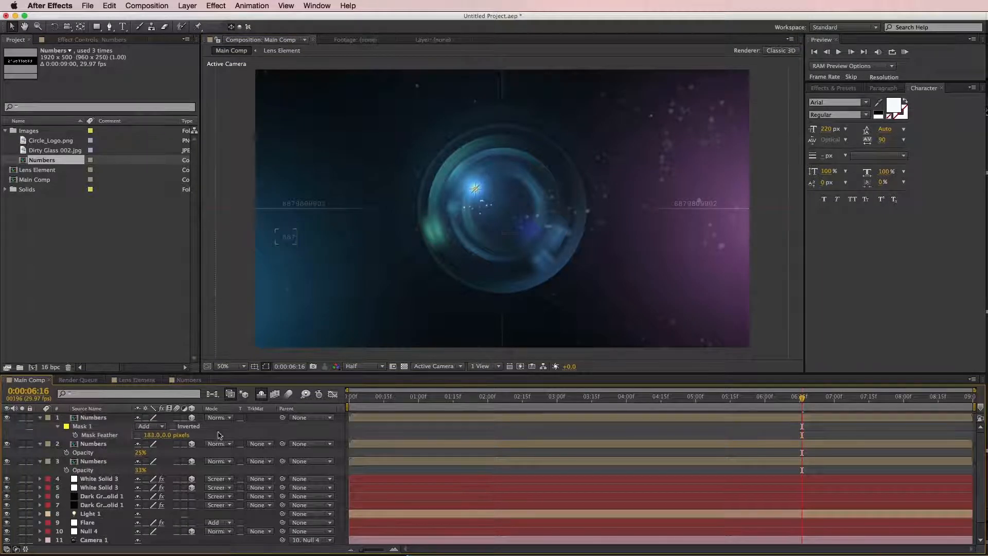
Step: Duplicate the masked number layer, place the copy just beneath it and shift its mask so only the first two digits show
click(405, 418)
key(ctrl+d)
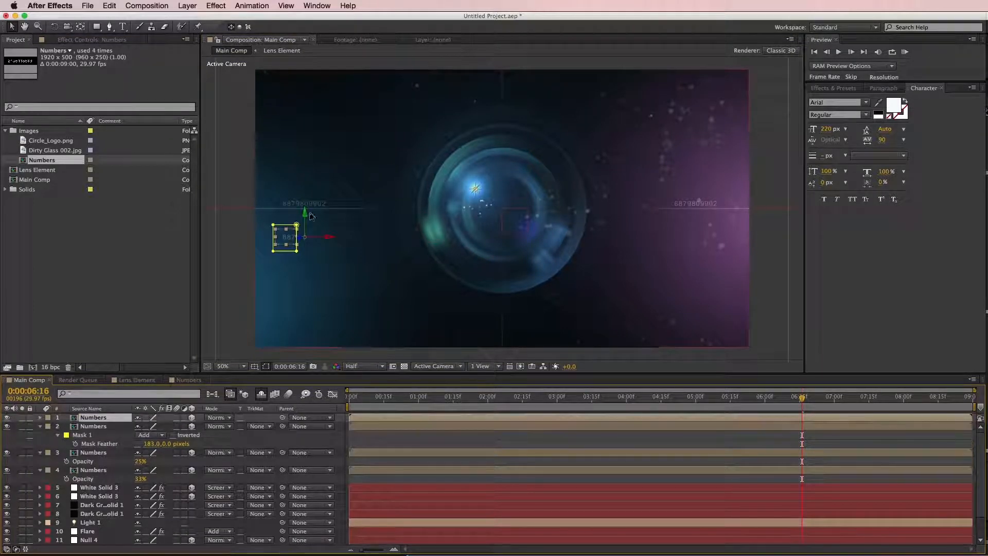
drag(291, 240, 285, 255)
double_click(292, 262)
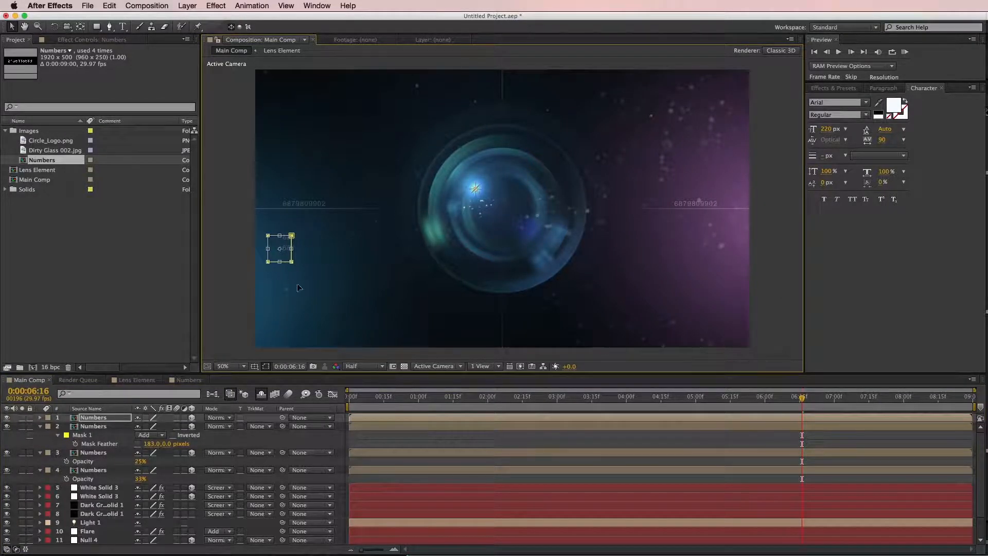
click(438, 443)
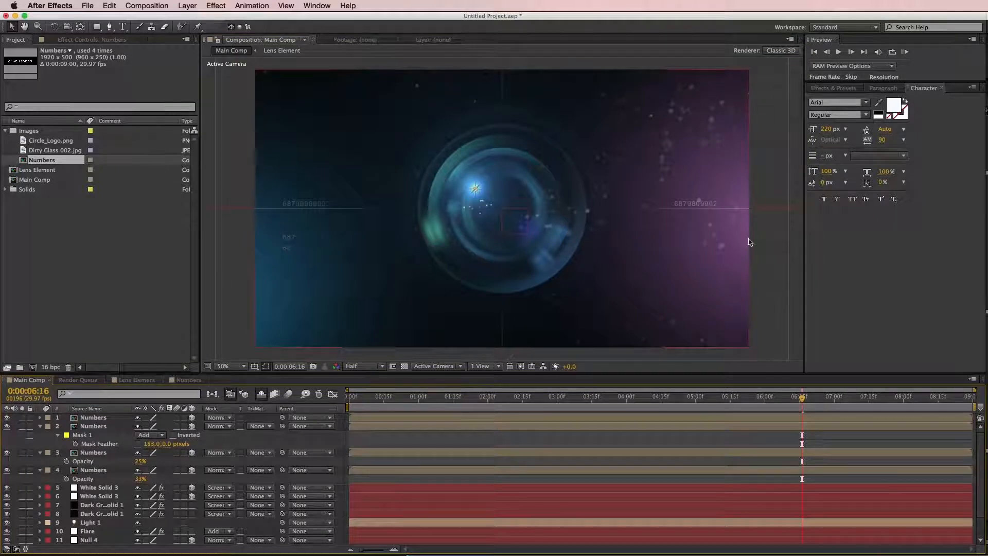
Step: Raise the purple-side number layer's opacity to 38% and place a duplicate of it higher above the horizontal line
click(118, 470)
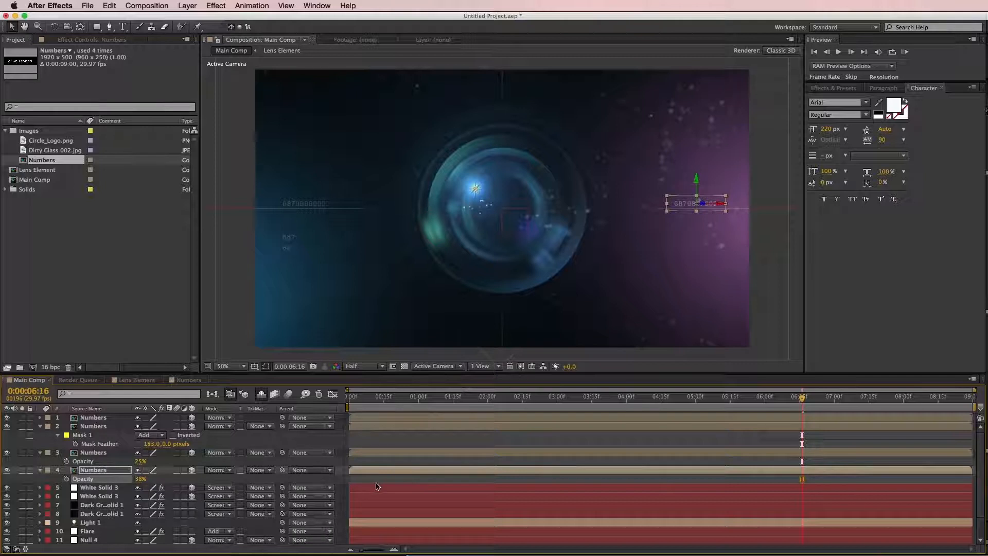
key(ctrl+d)
mouse_move(686, 205)
mouse_down()
mouse_move(689, 171)
mouse_move(740, 182)
mouse_up()
key(Return)
Step: Mask the upper purple-side copy to its last three digits with a rectangle and set its horizontal Mask Feather to 250 pixels
key(q)
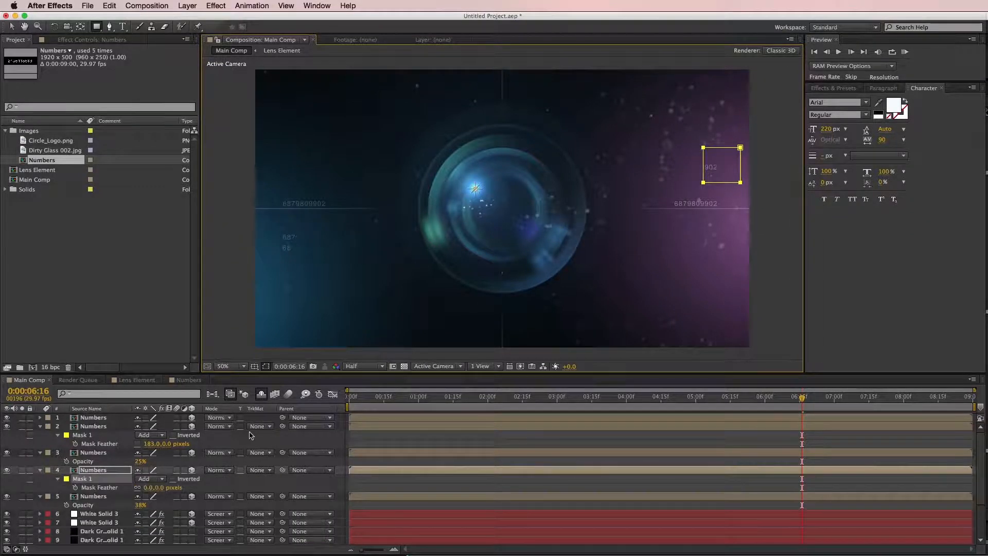
click(138, 487)
drag(149, 487, 223, 491)
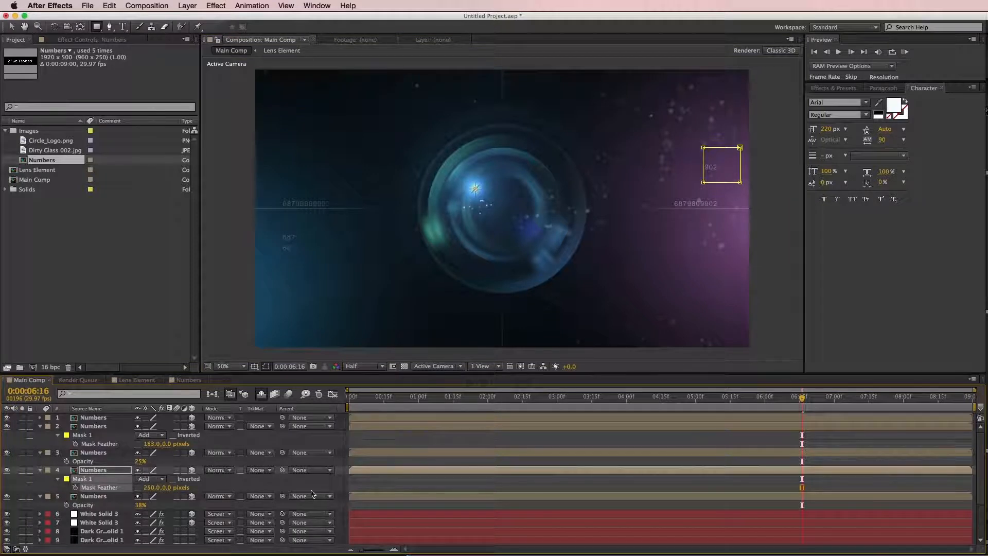
Step: Collapse the open mask, feather and opacity properties of all the Numbers layers and leave no layer selected
click(373, 488)
key(u)
click(94, 418)
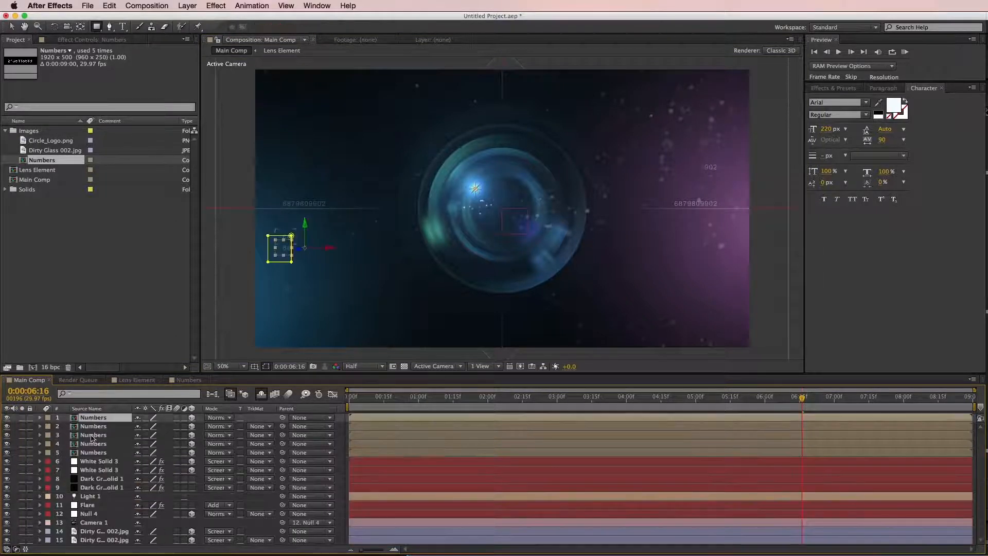
shift+click(93, 452)
key(super+shift+a)
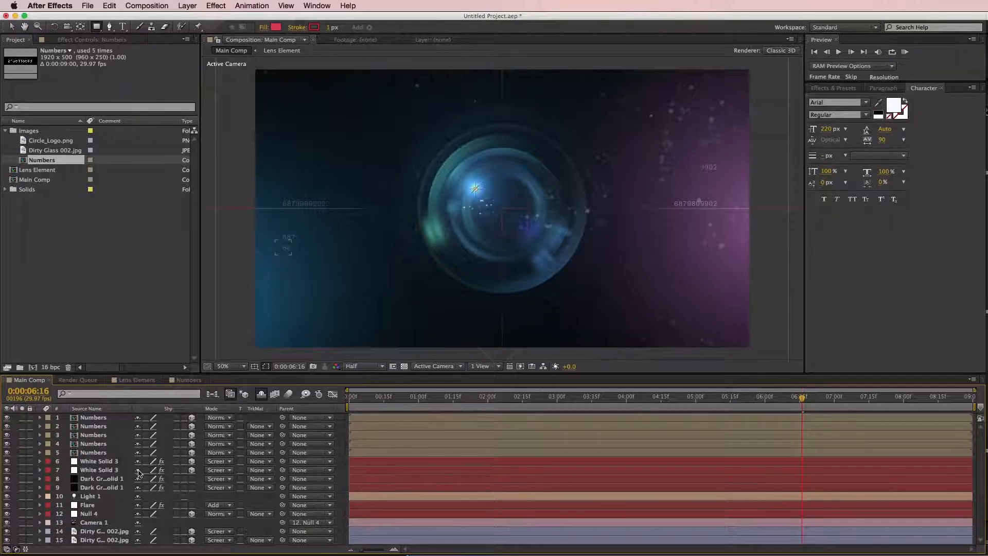
click(93, 418)
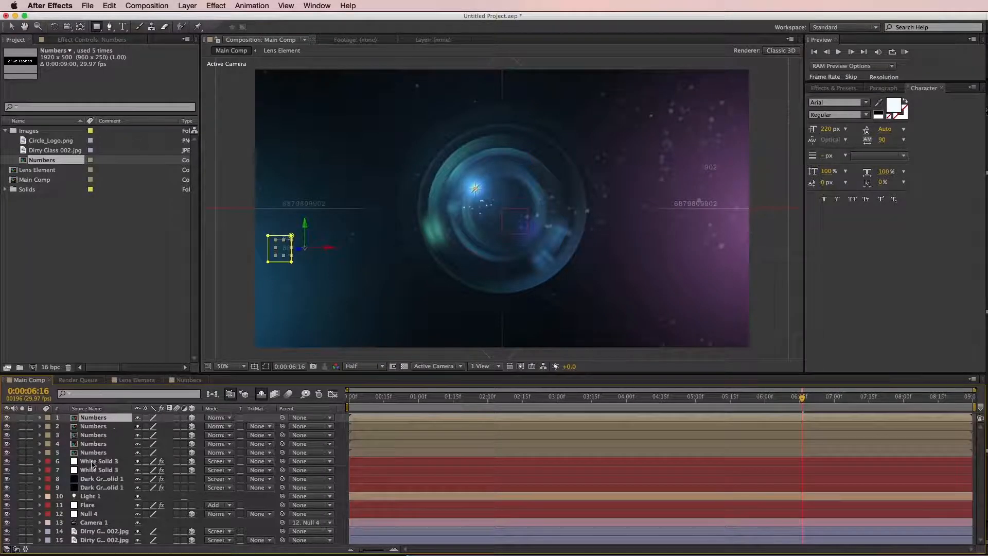
shift+click(94, 455)
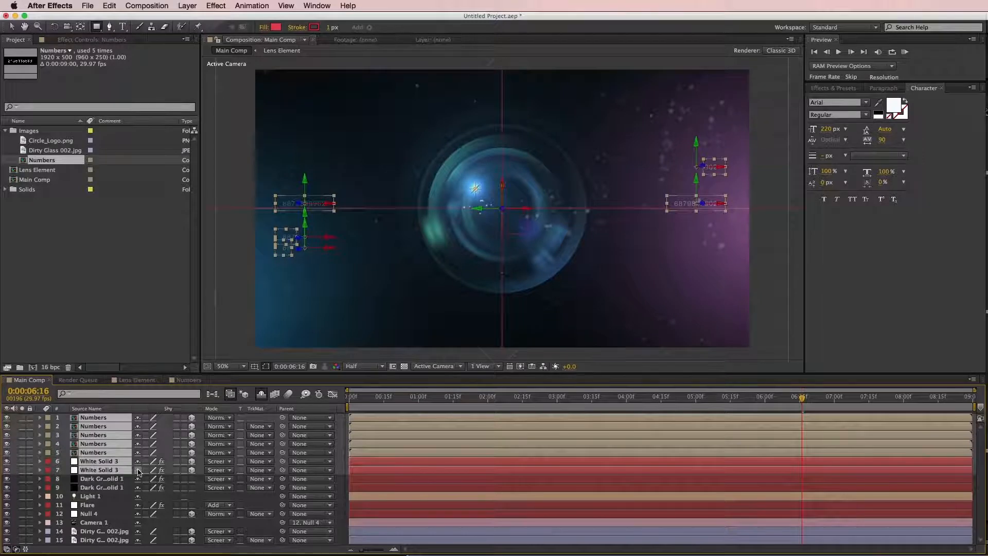
scroll(138, 472, down, 3)
click(140, 509)
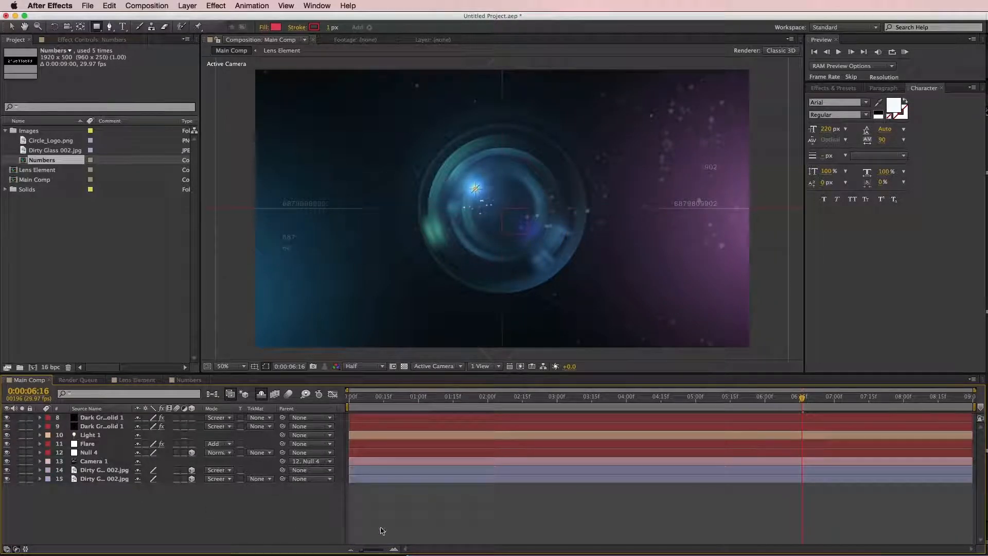
Step: Place Circle_Logo.png in Main Comp directly above Light 1 and make it a 3D layer
click(39, 151)
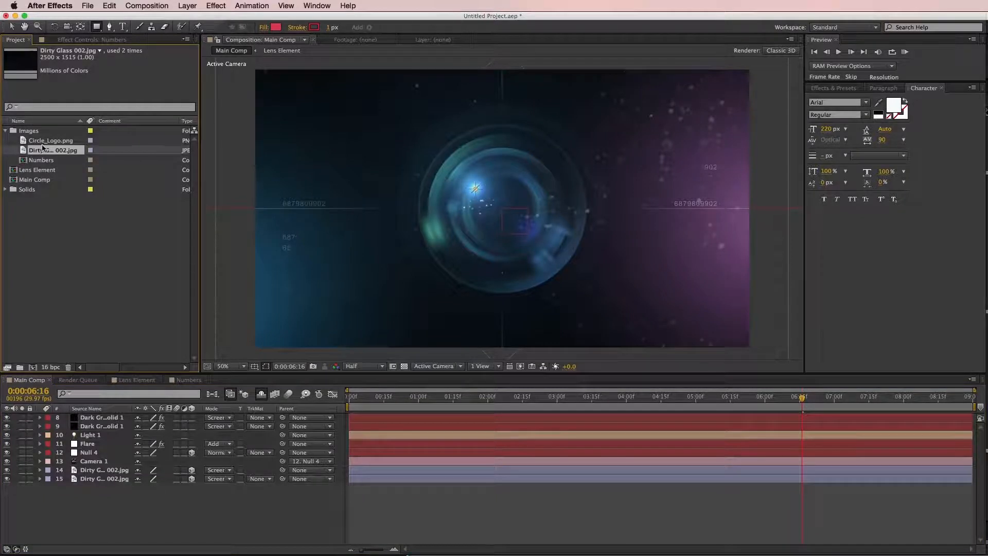
click(58, 142)
drag(85, 380, 88, 432)
click(99, 418)
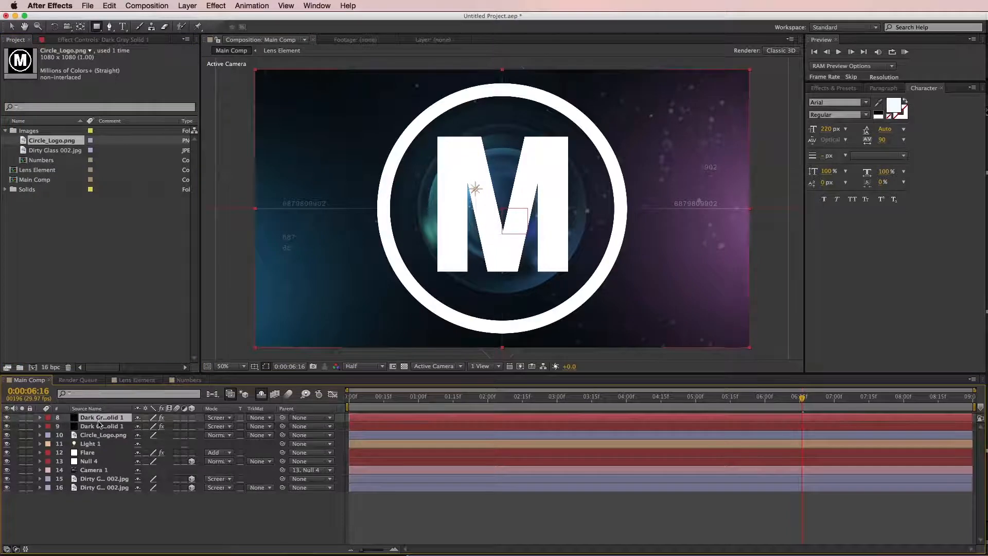
click(101, 435)
click(192, 435)
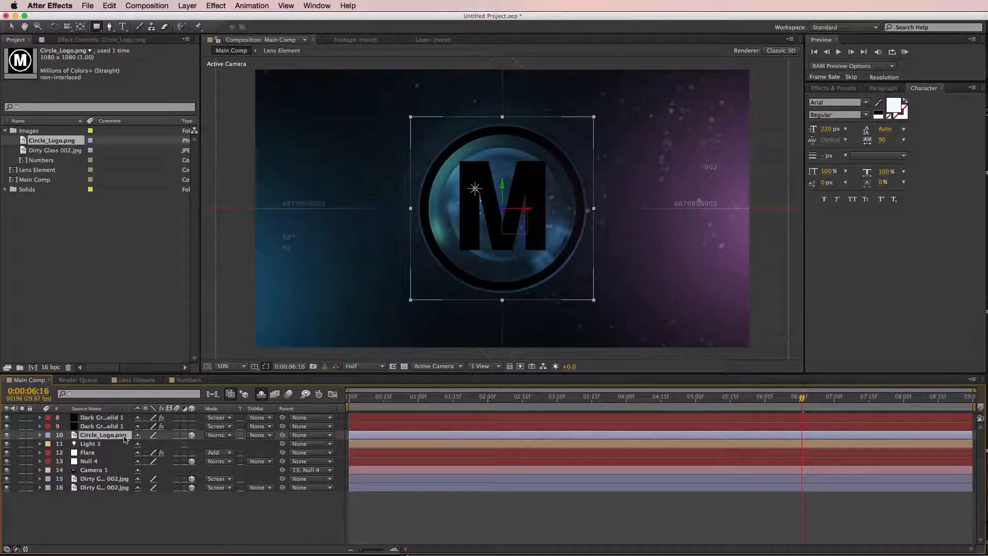
Step: Turn off Accepts Lights in the logo layer's Material Options
key(a)
key(a)
click(131, 479)
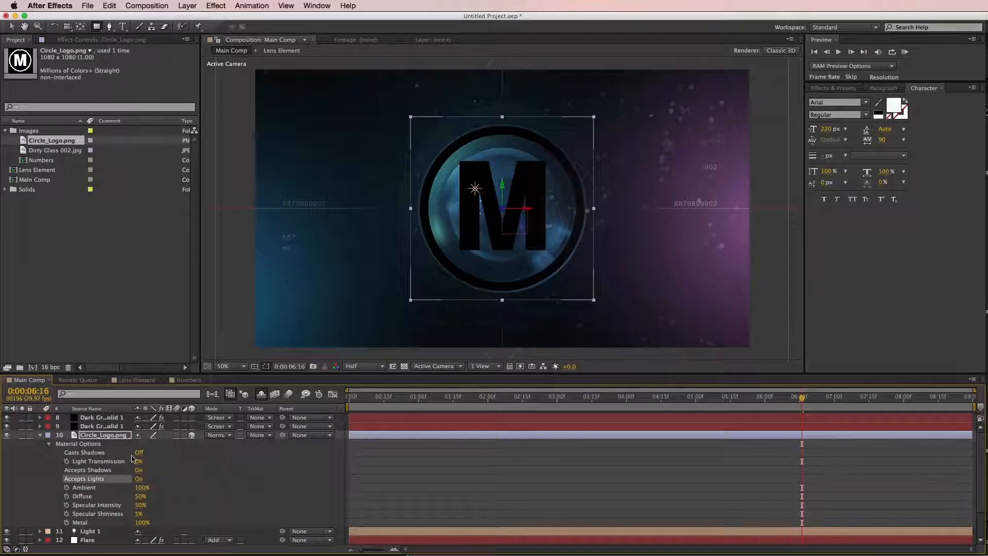
click(139, 479)
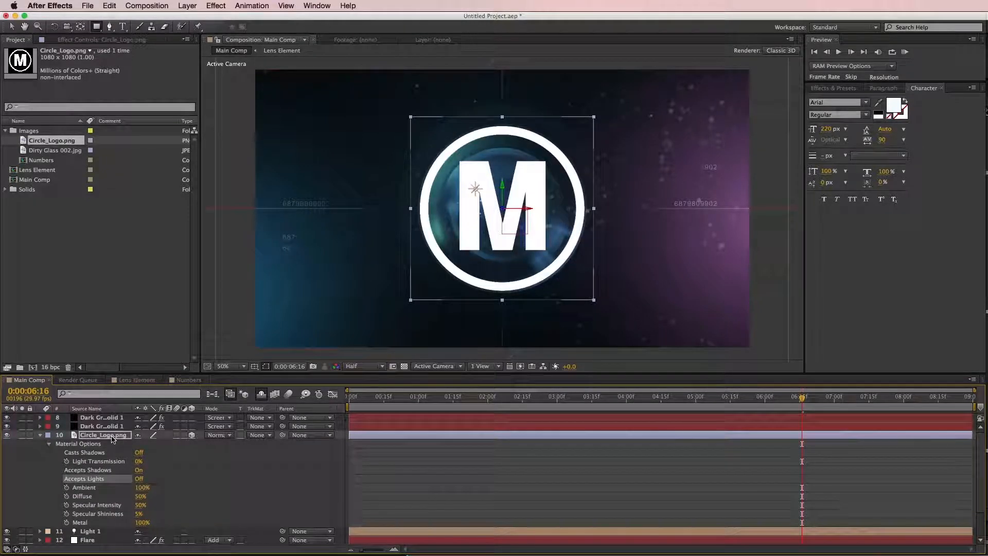
Step: Push the logo back in depth by setting its Z position to 2750
click(112, 436)
key(p)
drag(177, 444, 355, 494)
click(421, 530)
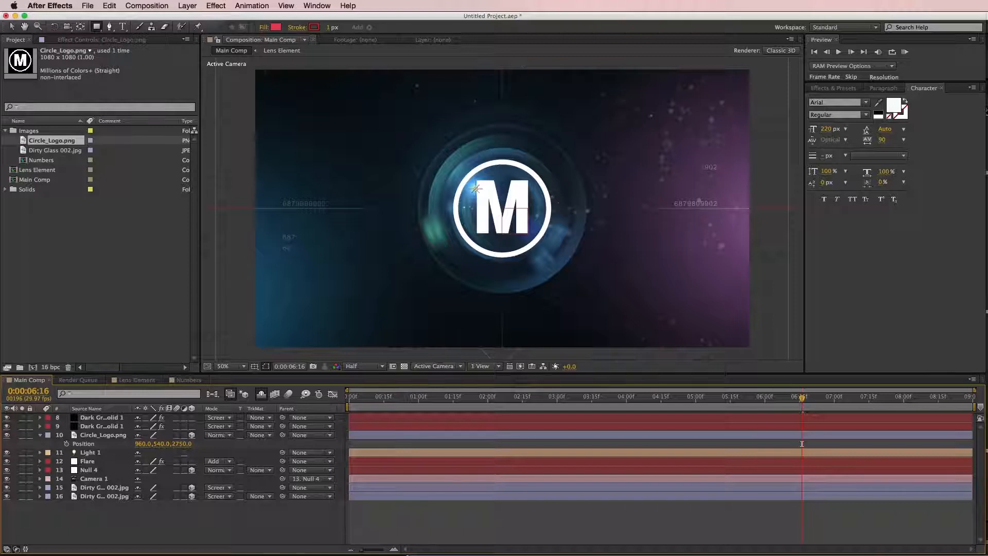
Step: Switch to QuickTime Player, open Final Comp_1.mov to examine the finished logo's look, and return to After Effects
key(super+Tab)
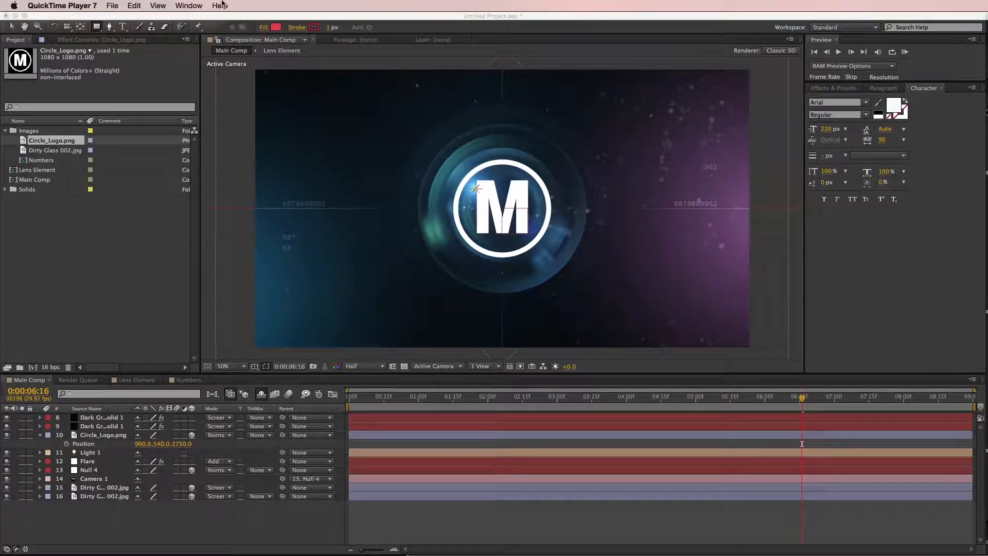
click(112, 6)
mouse_move(155, 82)
click(288, 85)
drag(374, 310, 940, 362)
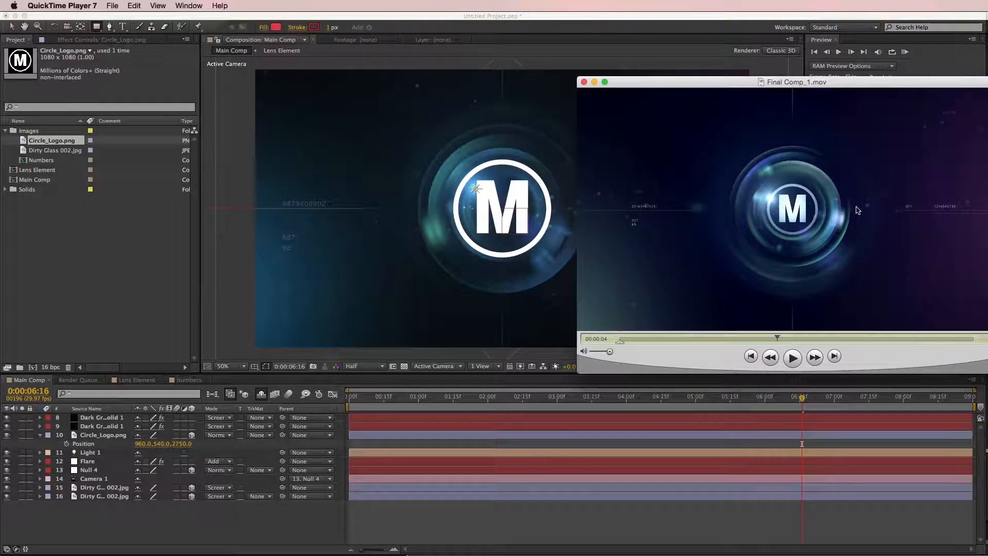
click(736, 532)
Step: Apply the Ramp effect to the Circle_Logo.png layer and set its Ramp Shape to Radial Ramp
click(94, 435)
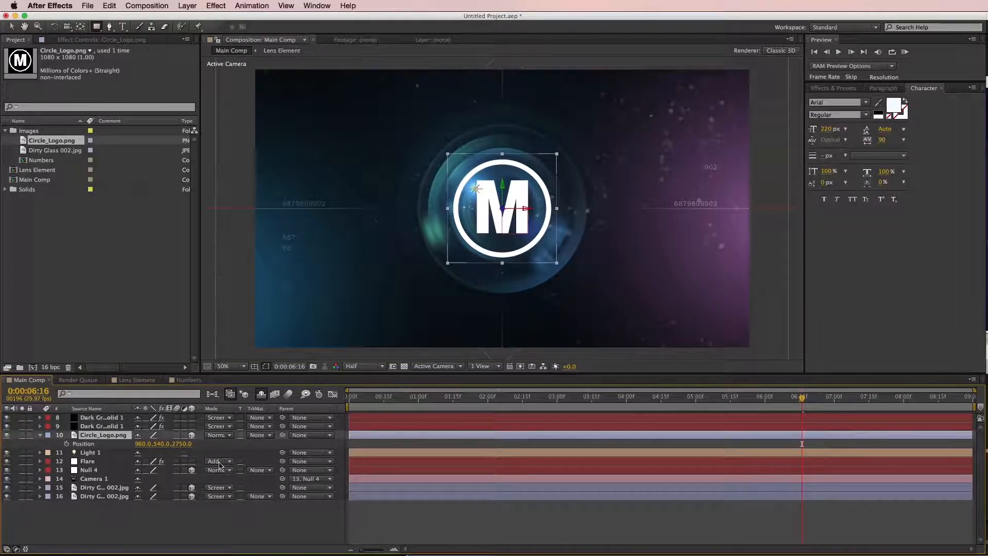
click(831, 89)
drag(779, 370, 769, 435)
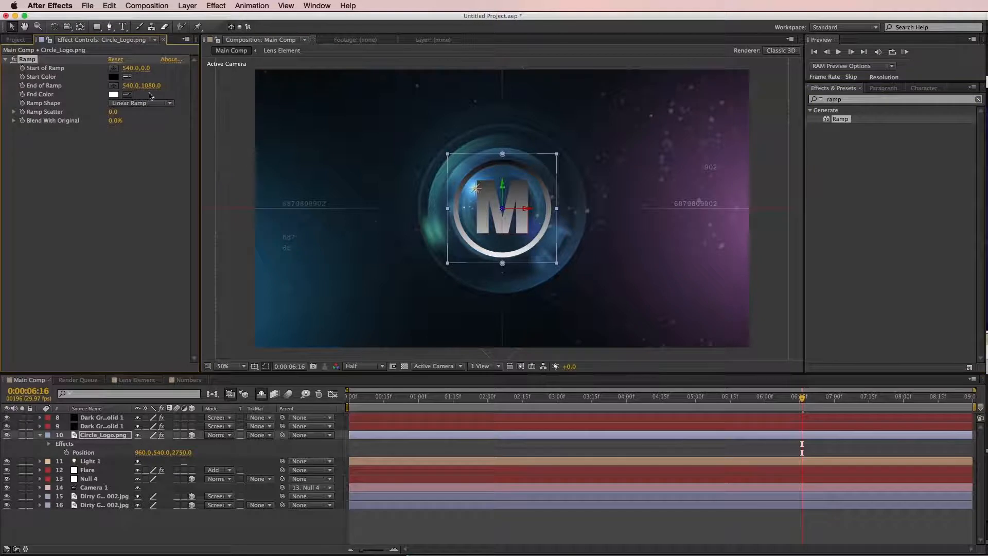
click(144, 103)
click(142, 112)
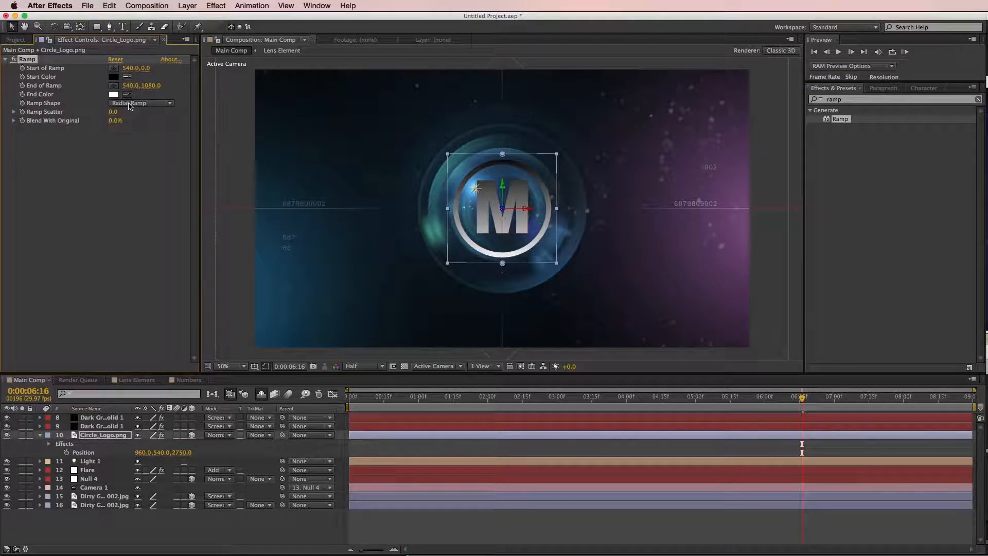
Step: Set the logo ramp's Start Color to white and its End Color to black
click(114, 77)
drag(256, 446, 224, 355)
click(440, 409)
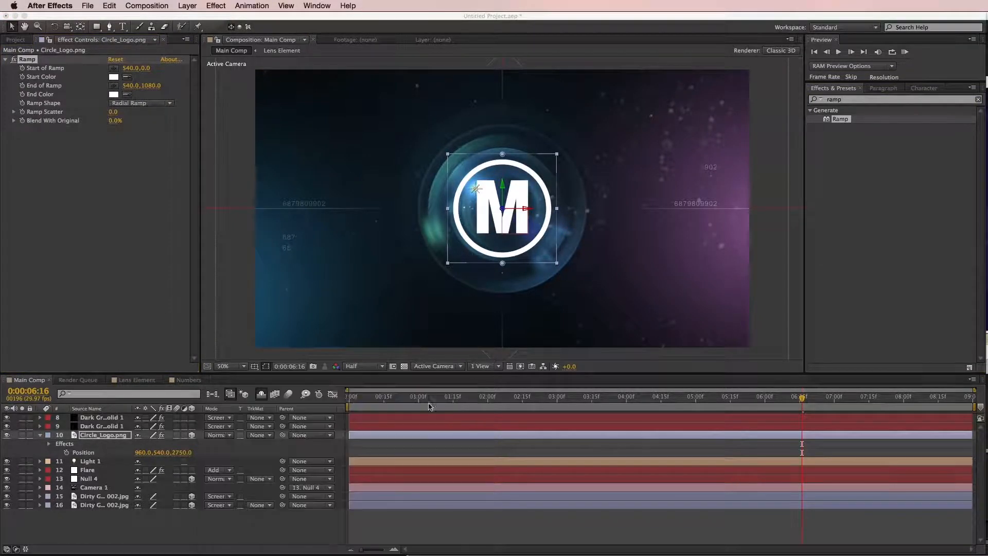
click(114, 95)
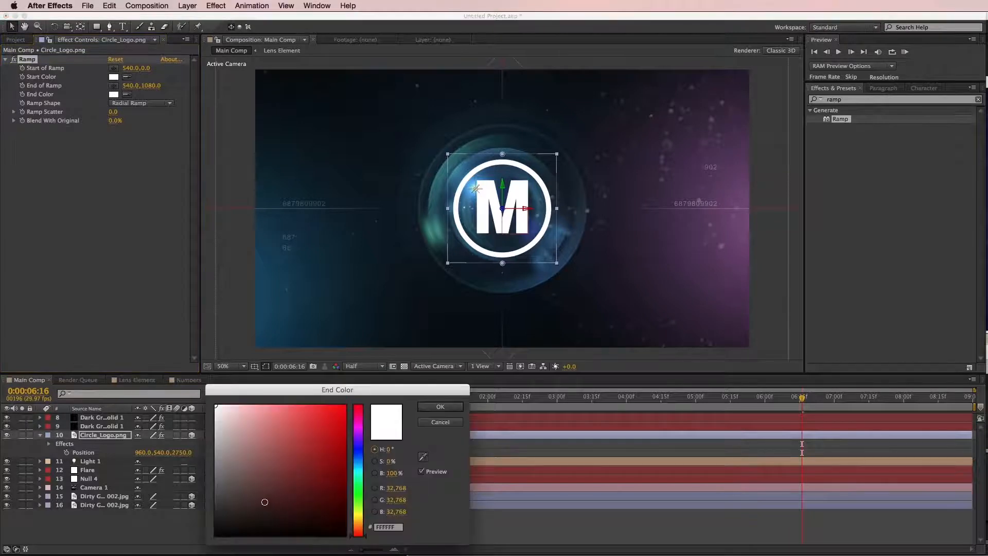
drag(265, 502, 245, 541)
click(432, 407)
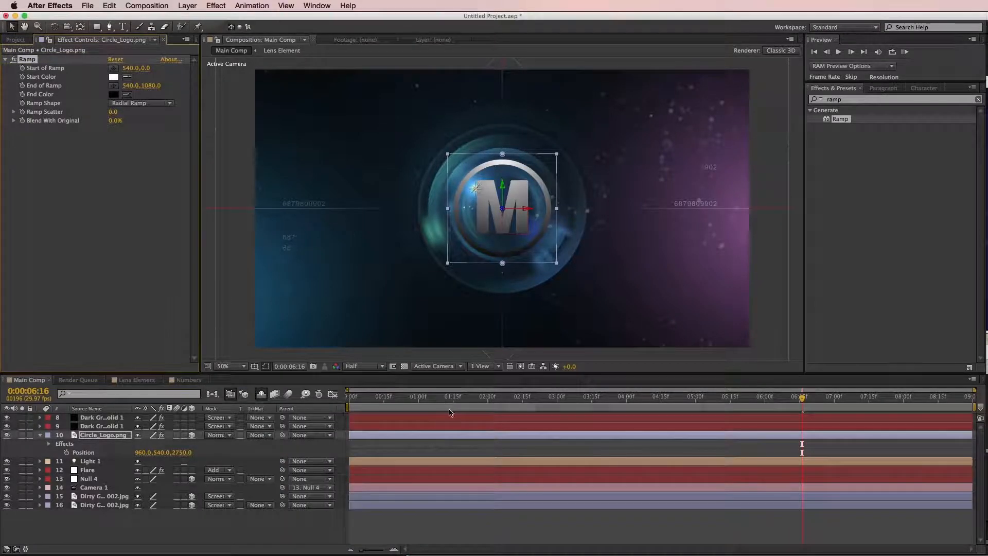
Step: Move the logo's ramp start to about 540, 510 near its centre and the ramp end to about 540, 1197 below it
drag(503, 154, 503, 208)
drag(503, 265, 502, 279)
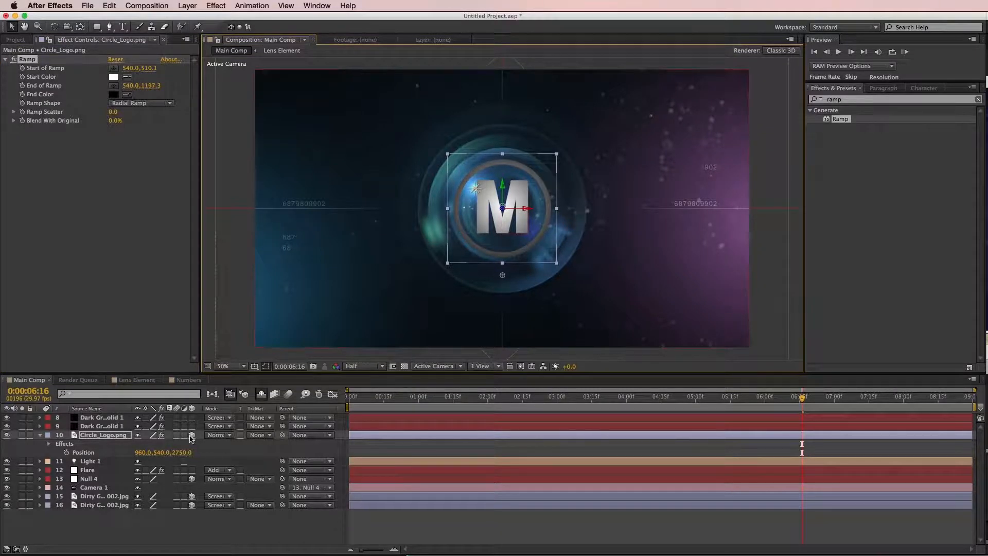
click(227, 435)
click(229, 444)
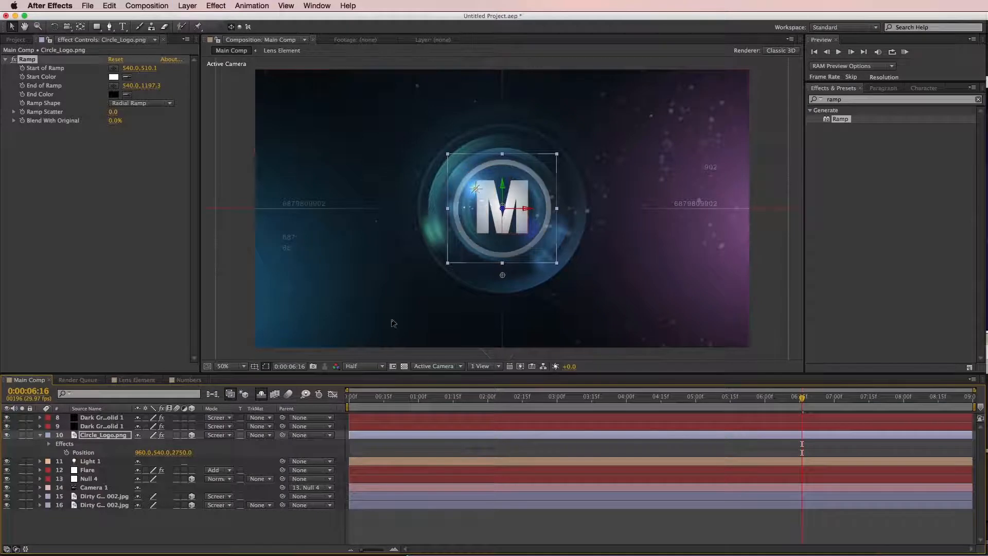
click(529, 447)
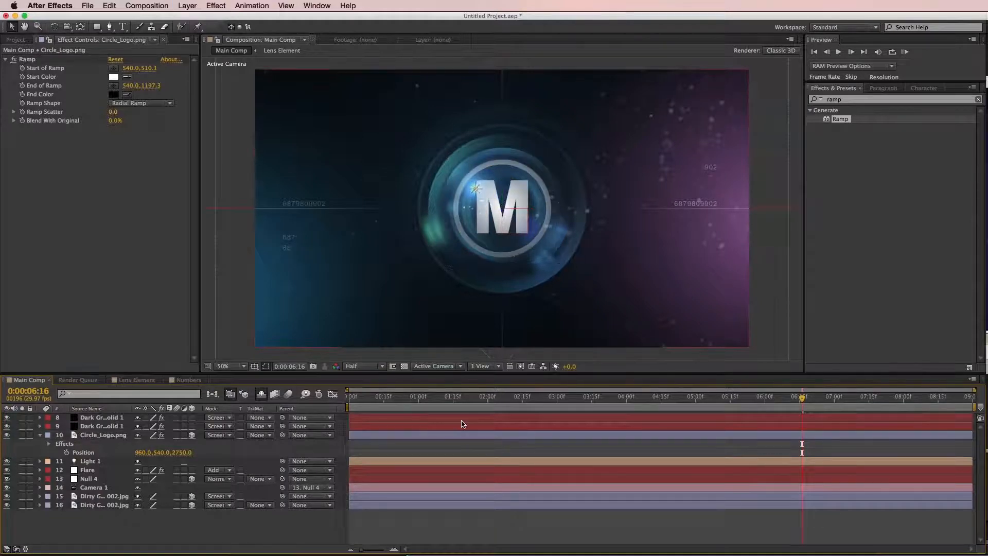
Step: Scale the Circle_Logo.png layer down slightly within the lens rings
click(139, 444)
key(s)
drag(149, 443, 138, 444)
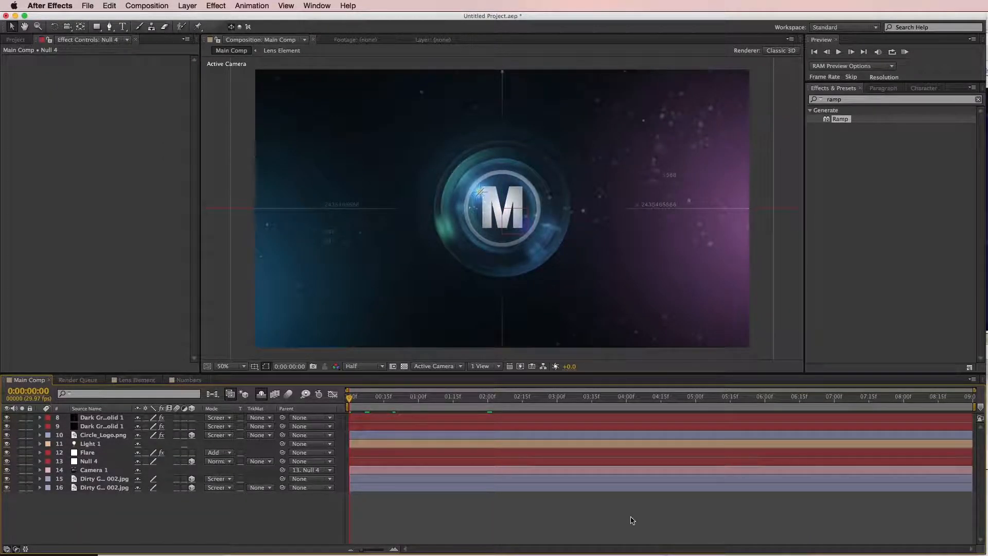
Step: Keyframe Null 4's current Position at 2 seconds, and set its Z position to 4931.3 at the start of the comp
click(113, 463)
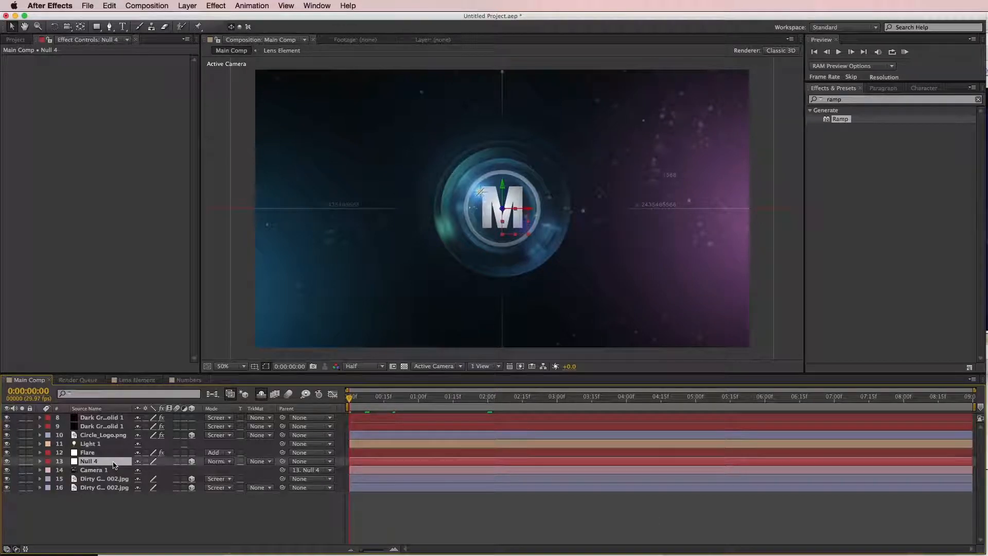
key(p)
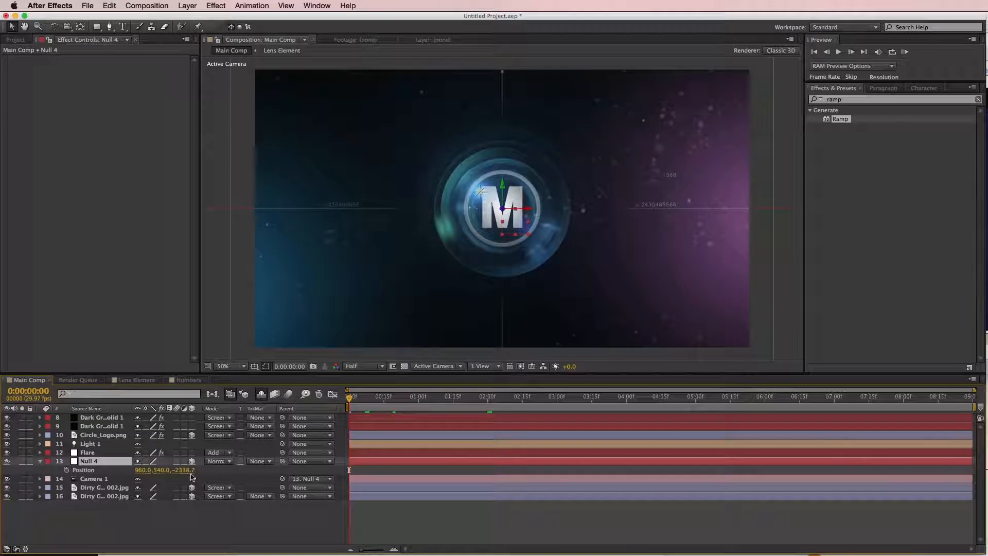
click(489, 403)
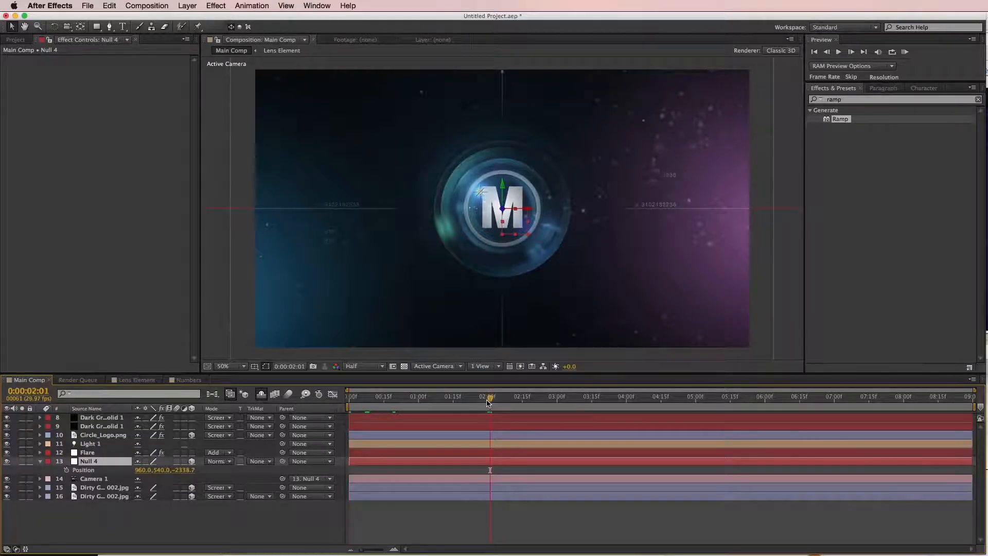
click(66, 470)
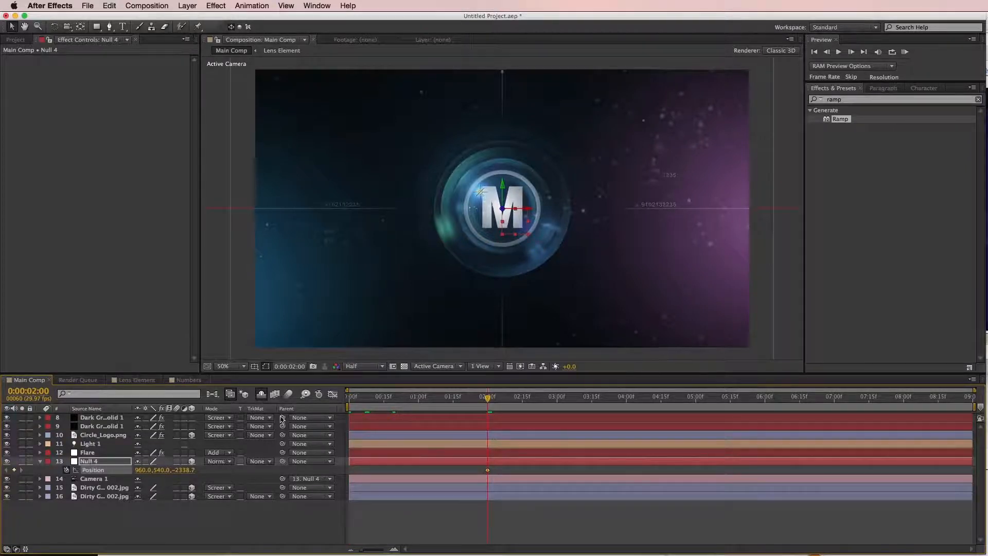
key(Home)
drag(205, 464, 575, 480)
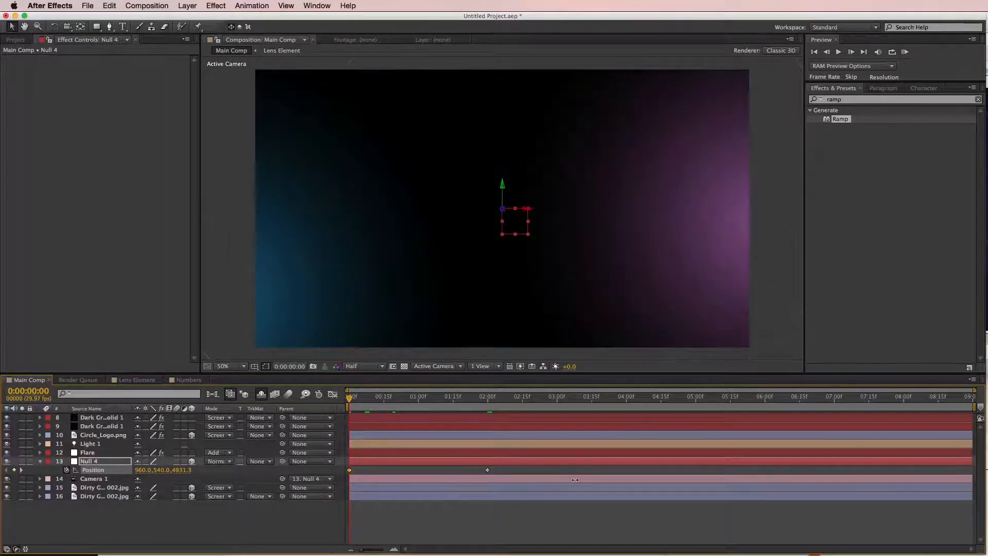
Step: Add a holding Position keyframe for Null 4 at 5 seconds and one at 7 seconds with Z 5481.3
drag(364, 396, 620, 423)
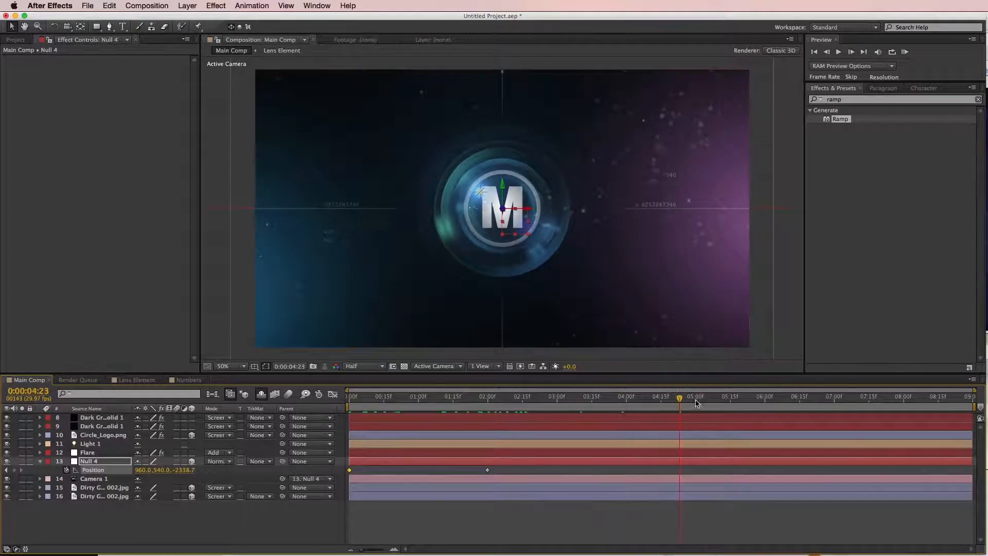
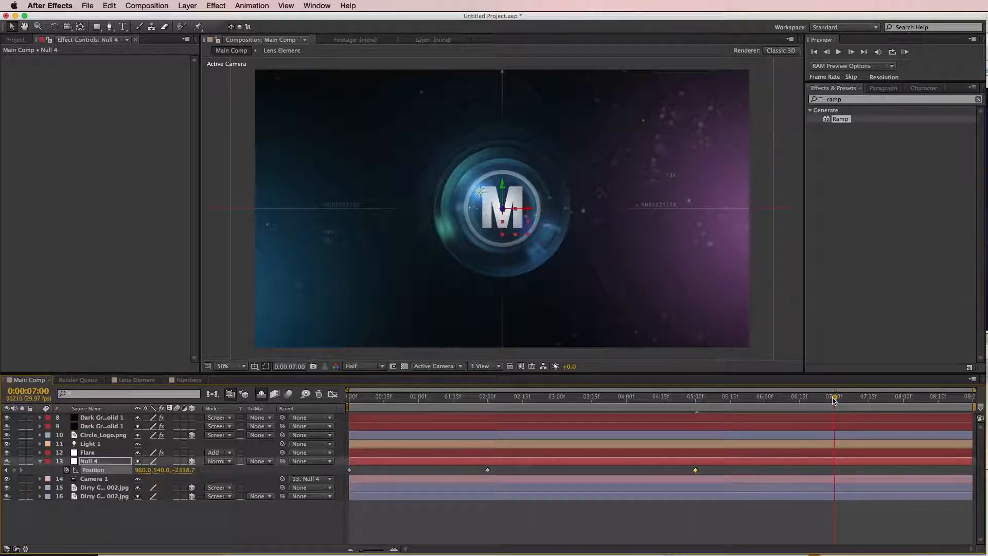
drag(214, 465, 569, 469)
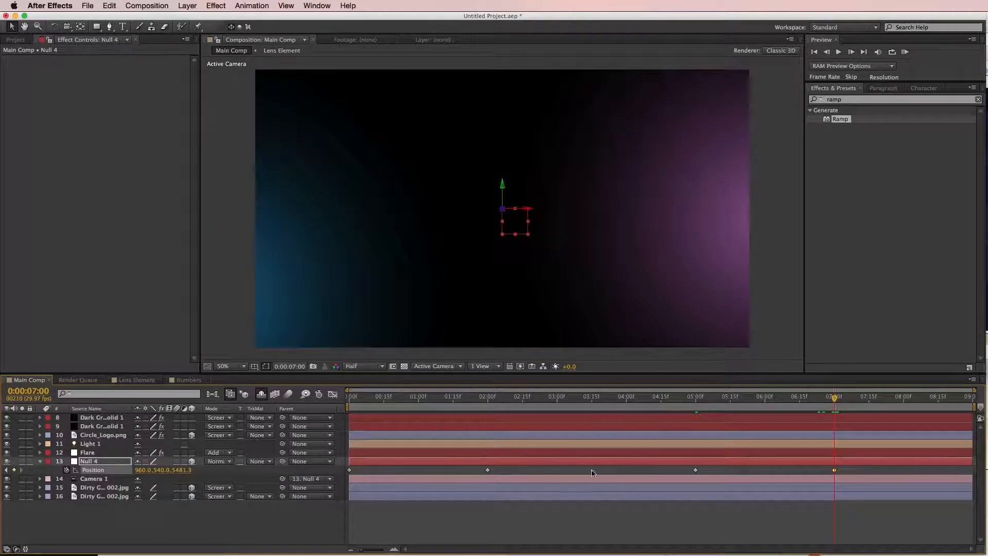
drag(446, 398, 507, 434)
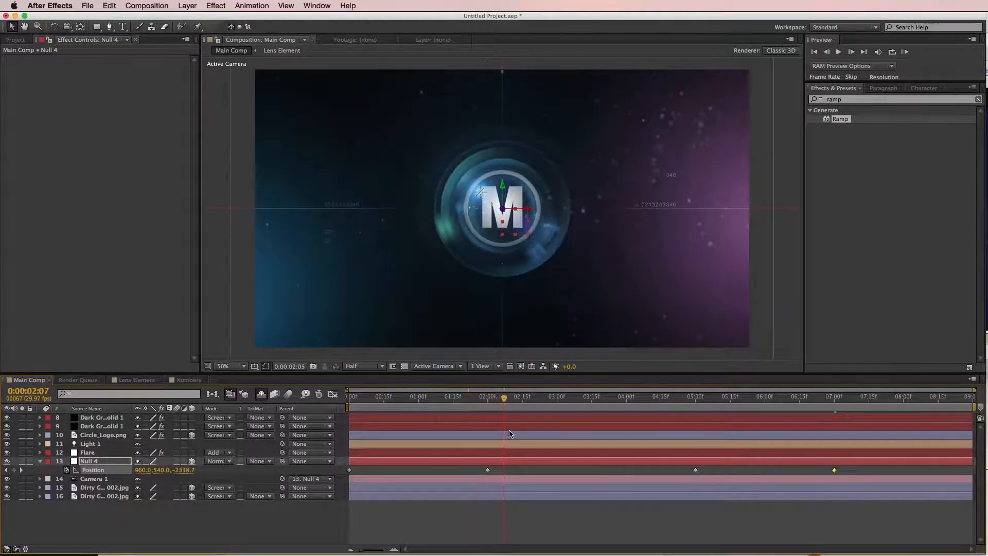
Step: Set Null 4's Z position to -2127.7 at the 2-second keyframe
drag(641, 437, 489, 441)
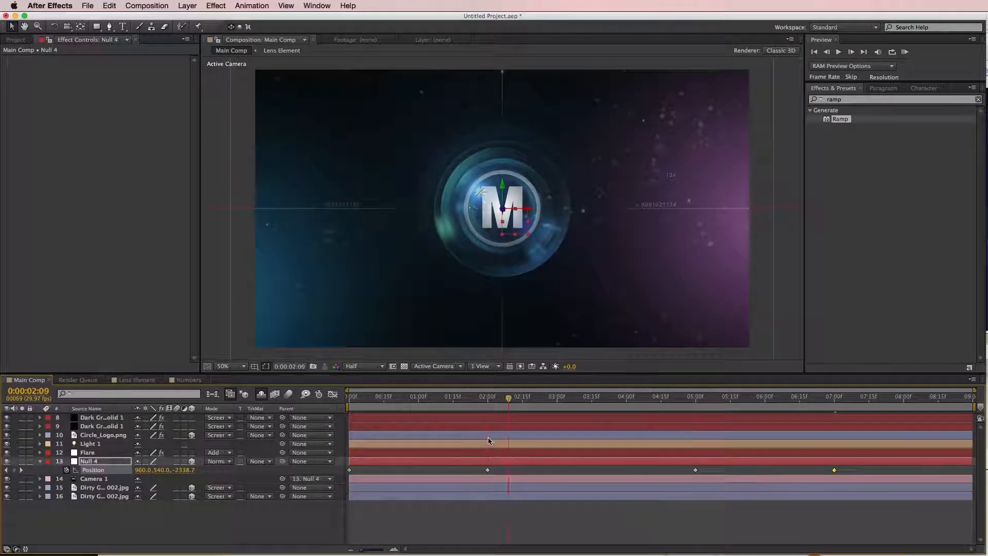
click(488, 469)
drag(186, 470, 292, 471)
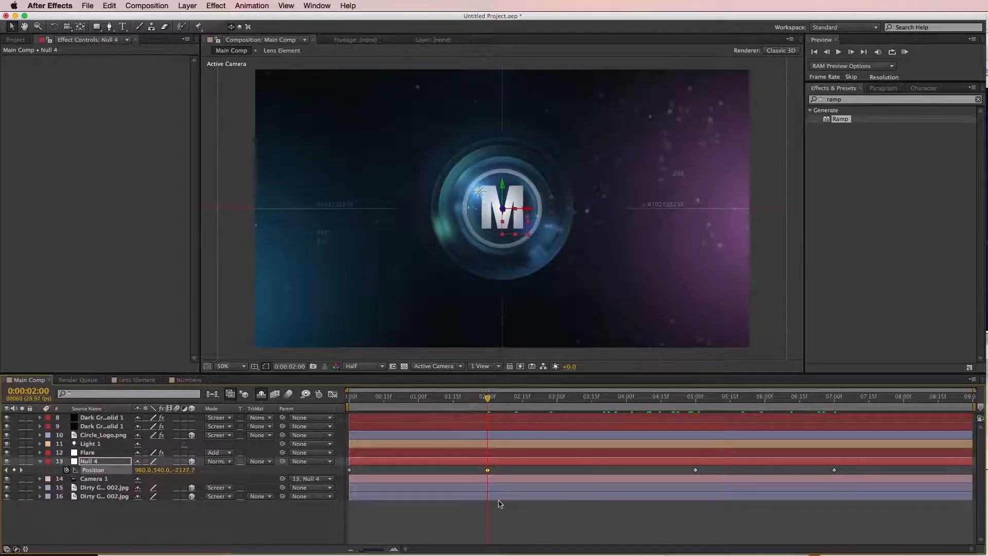
Step: Apply Easy Ease In to Null 4's 2-second Position keyframe and Easy Ease Out to its 5-second Position keyframe
right_click(488, 471)
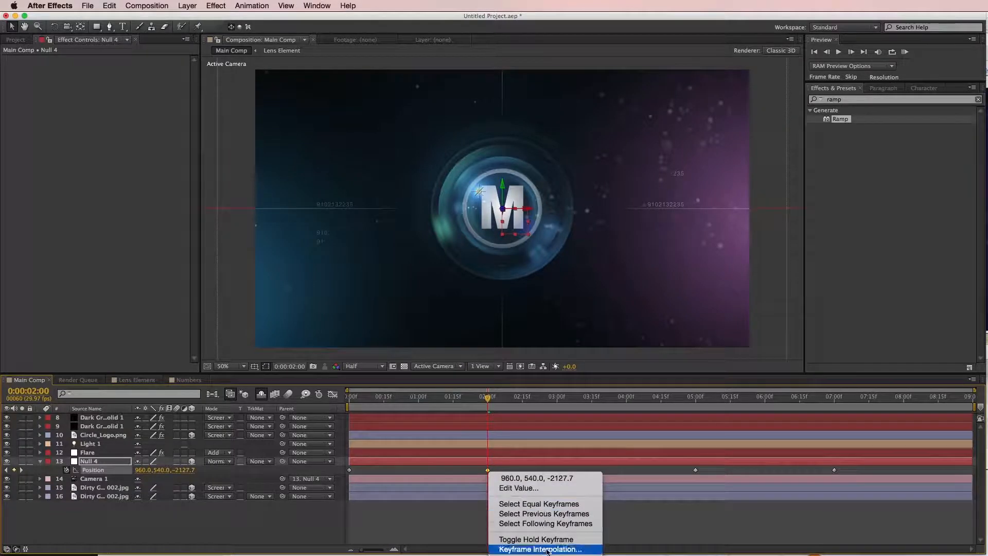
click(643, 555)
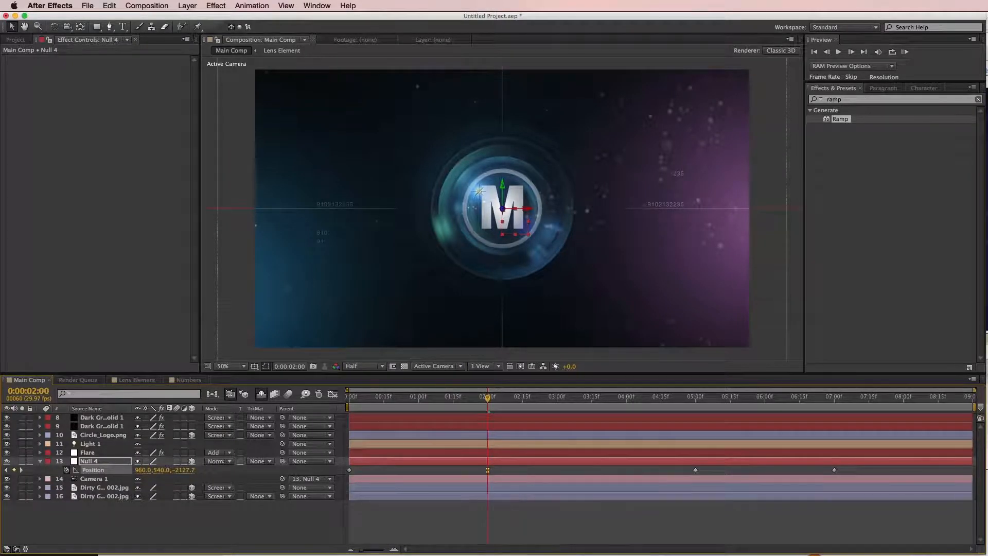
right_click(488, 470)
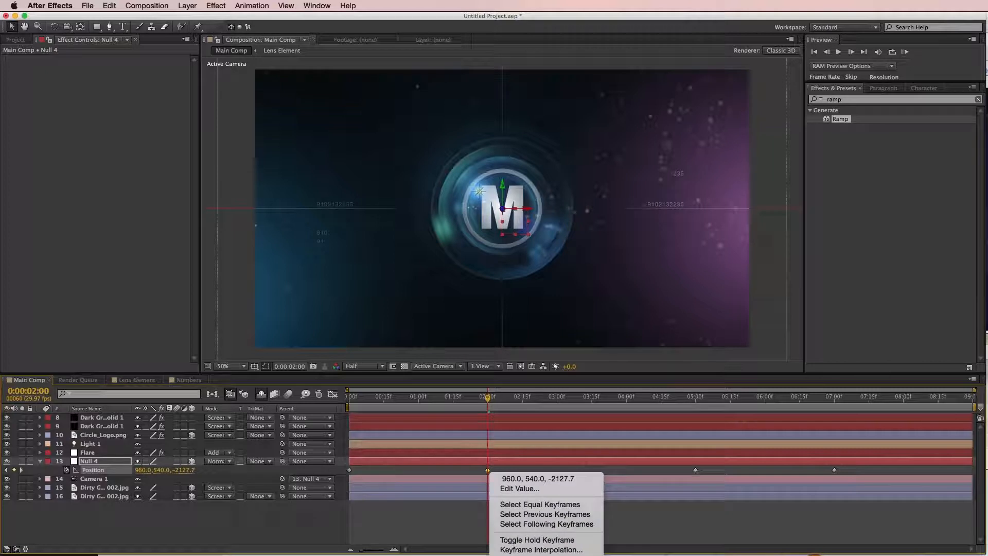
click(643, 555)
drag(685, 466, 703, 475)
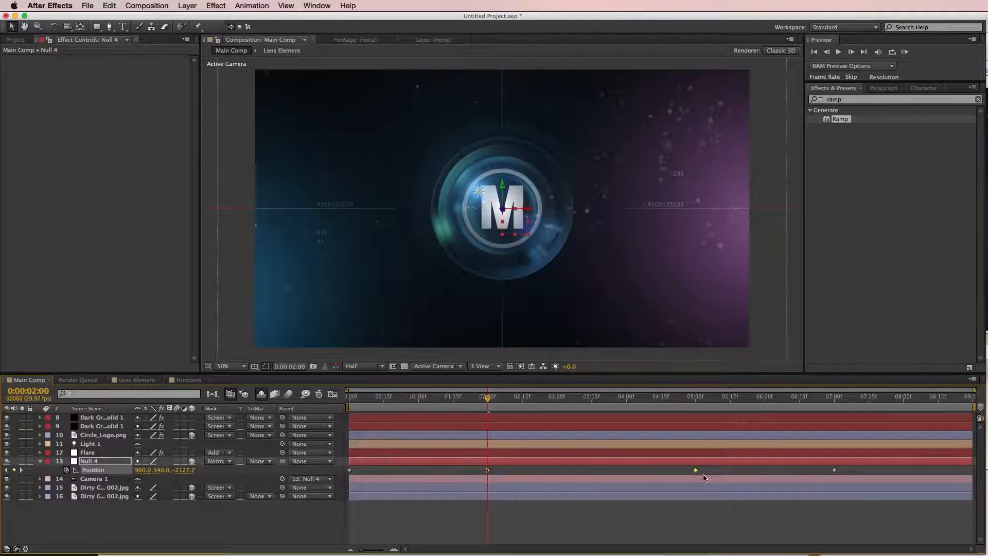
right_click(696, 470)
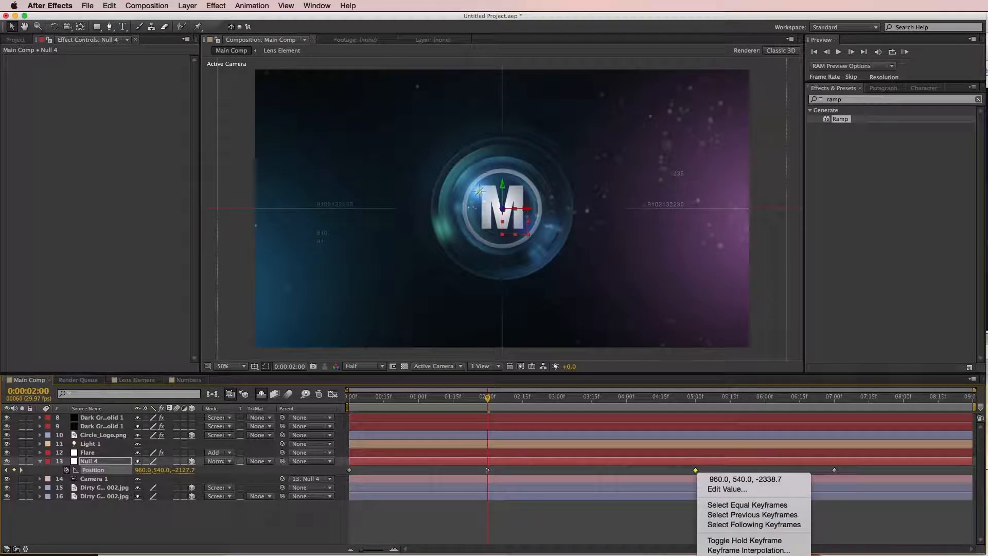
click(851, 555)
Step: Reshape Null 4's Position speed curve by lengthening the ease into 2 seconds and out of 5 seconds, and preview the motion
click(333, 394)
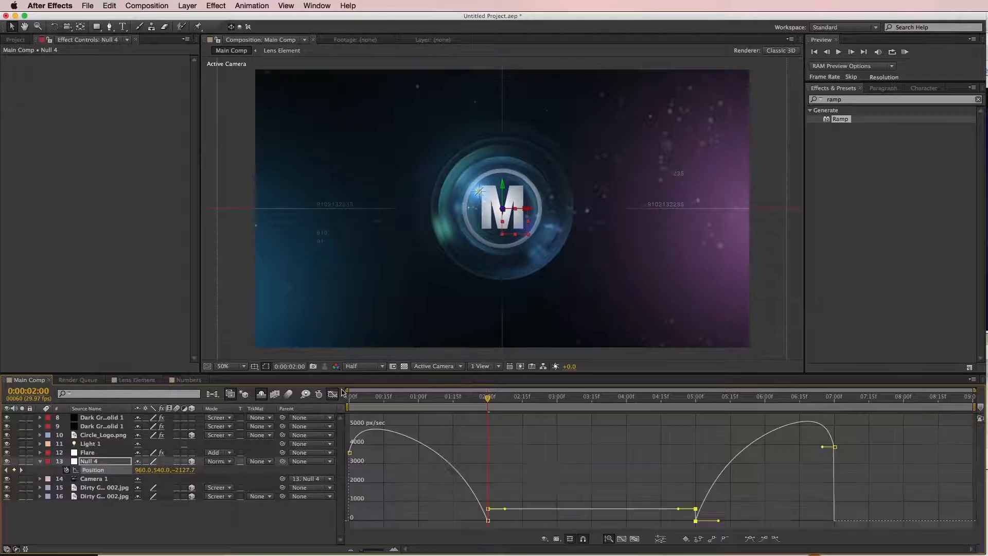
click(488, 520)
drag(464, 524, 488, 514)
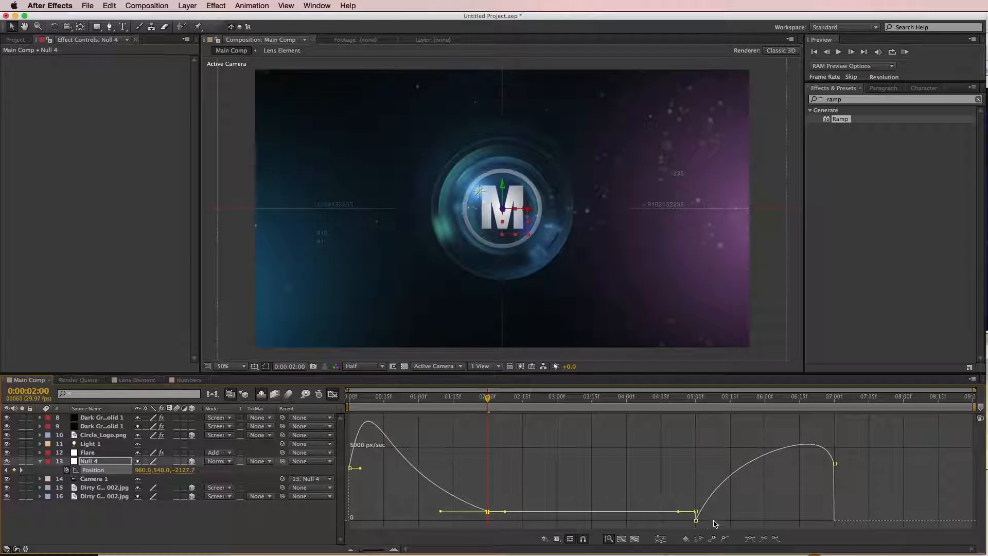
drag(696, 520, 727, 497)
drag(502, 398, 699, 421)
key(space)
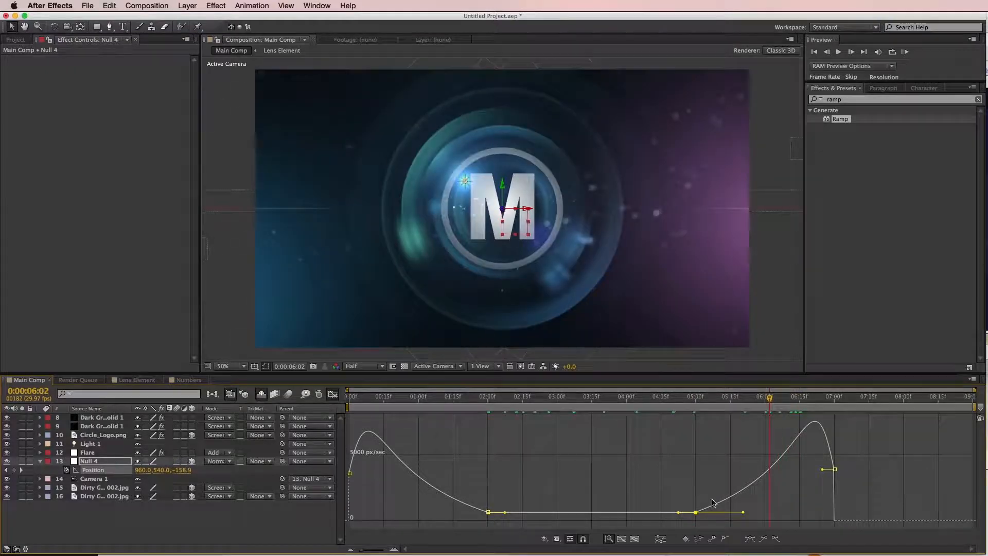
click(332, 395)
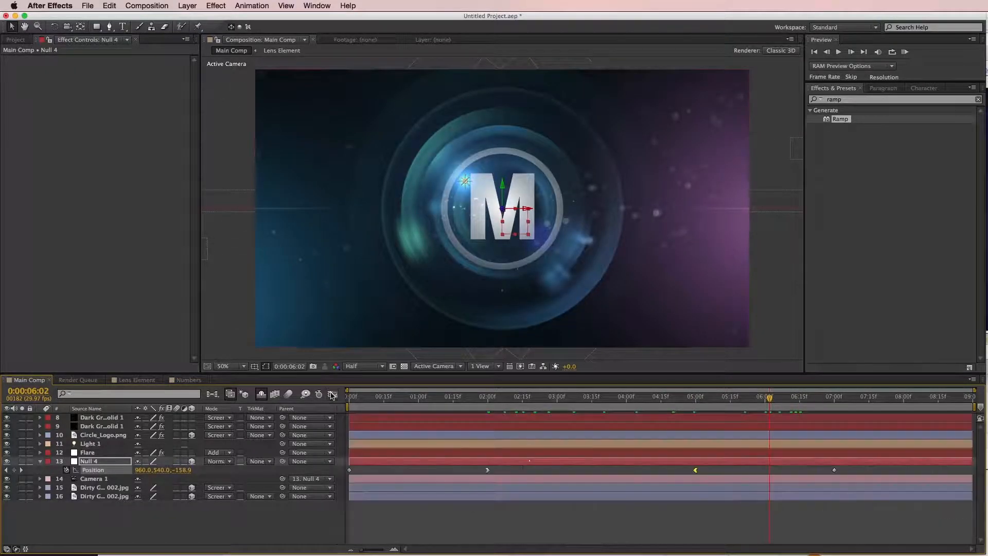
Step: Set the spatial interpolation of all Null 4 Position keyframes to Linear and scrub through the comp to check the camera move
right_click(487, 470)
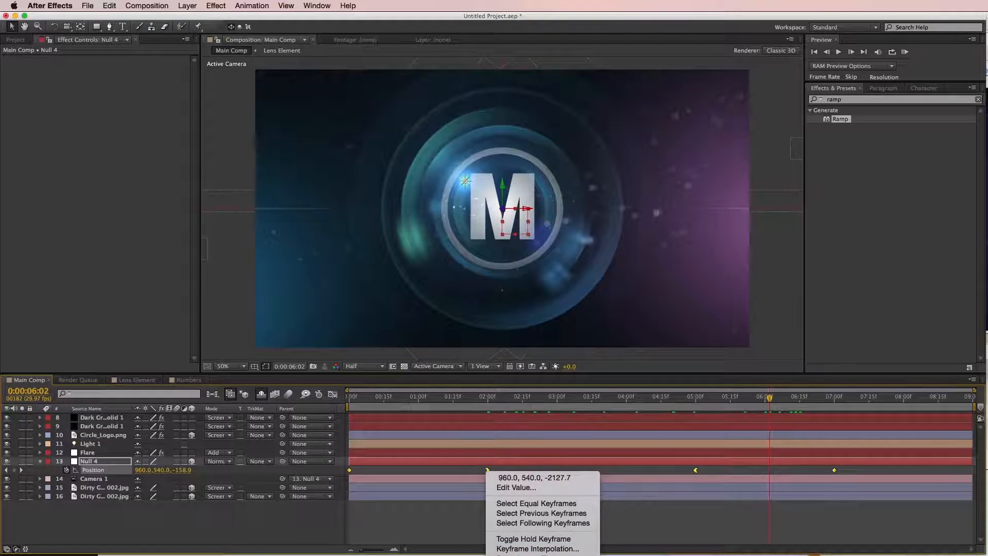
click(527, 549)
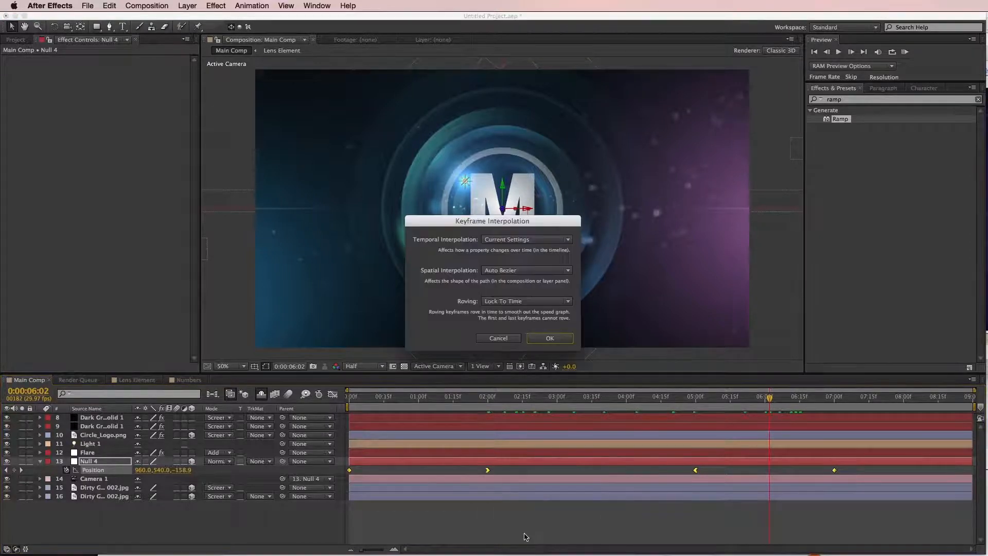
click(518, 272)
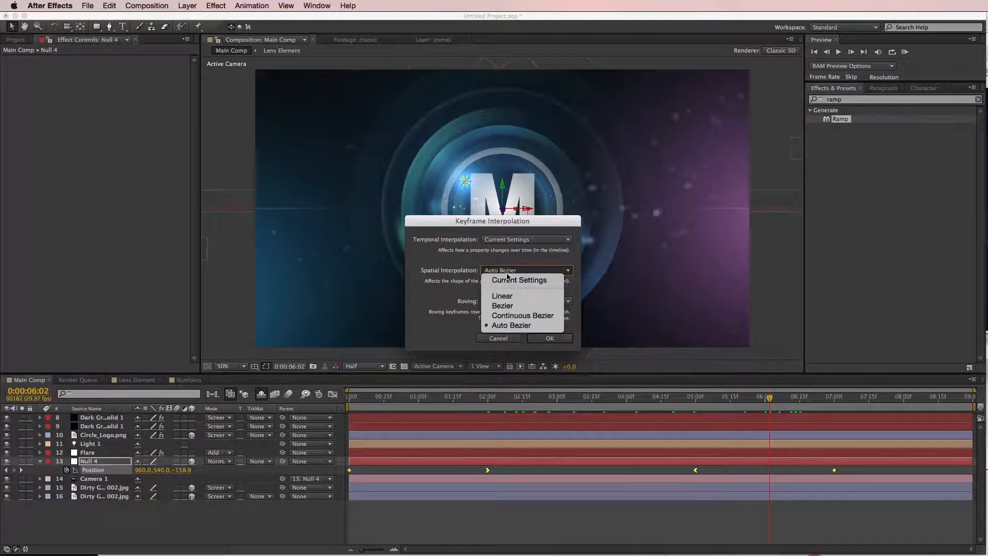
click(514, 297)
click(561, 339)
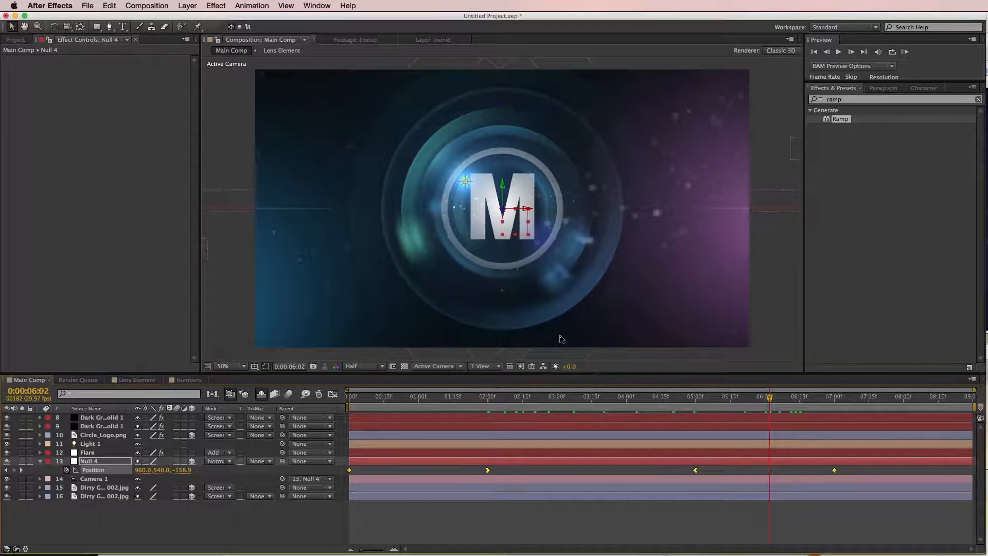
drag(456, 399, 611, 437)
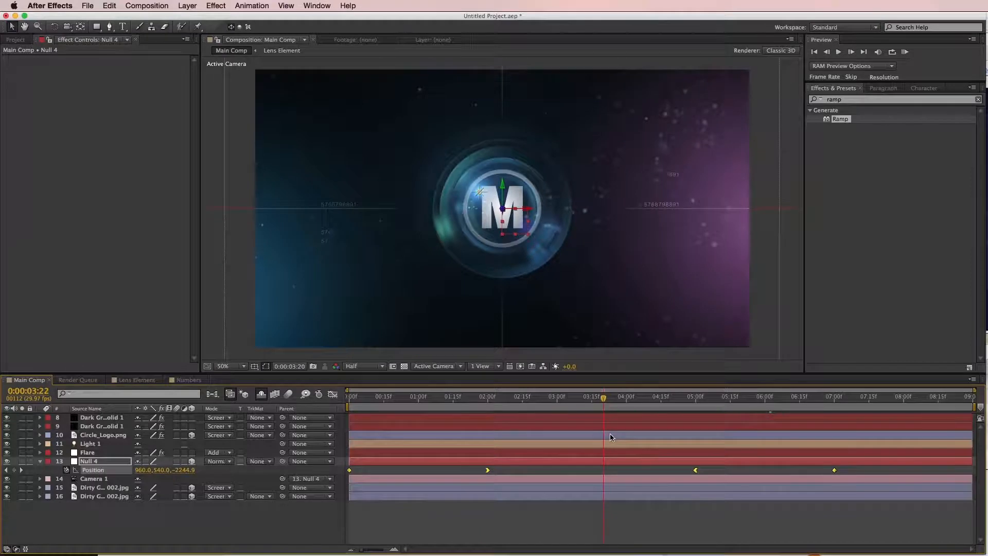
drag(599, 404, 392, 419)
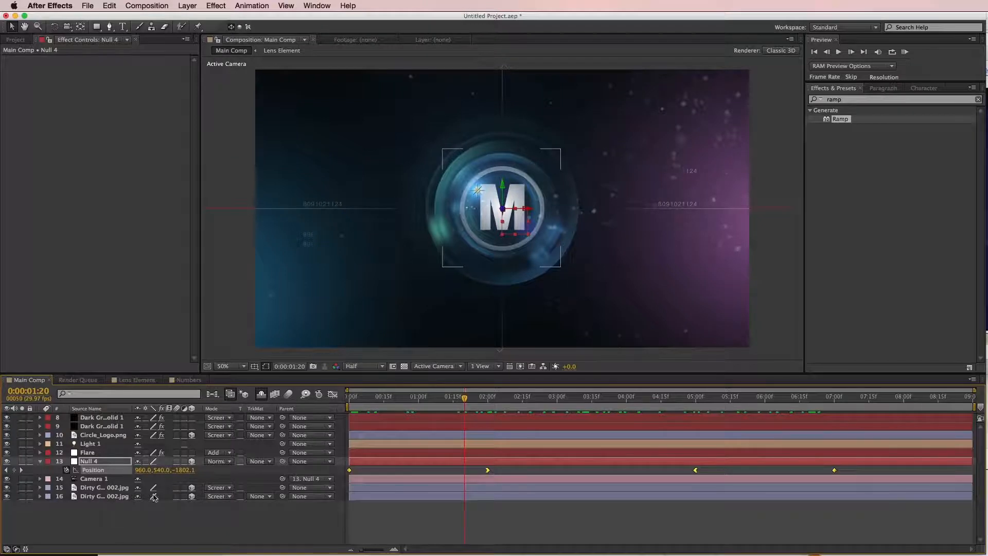
Step: Enable motion blur for all layers, including the shy ones, and for Main Comp, with layer properties collapsed and shy layers hidden again
click(262, 395)
key(super+a)
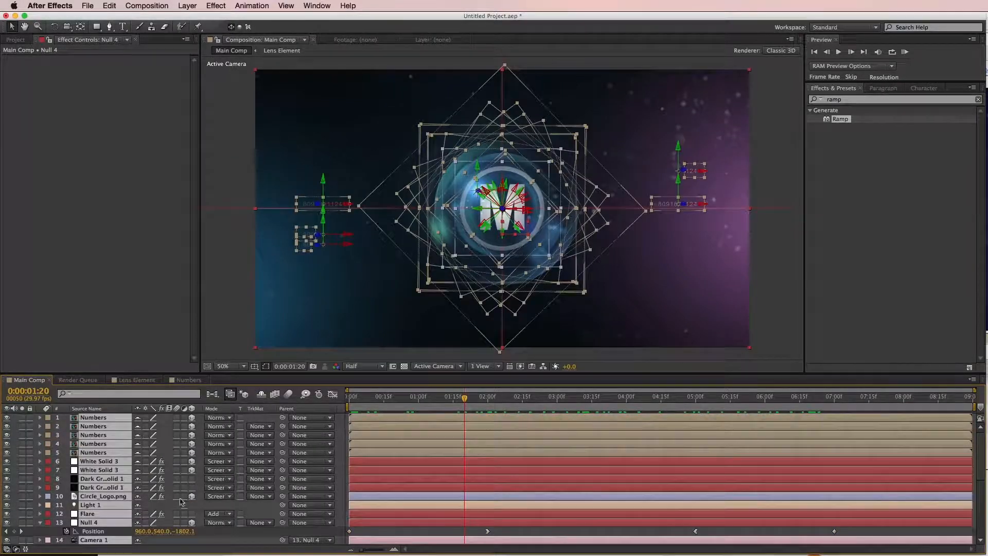
click(177, 426)
click(289, 394)
key(u)
key(u)
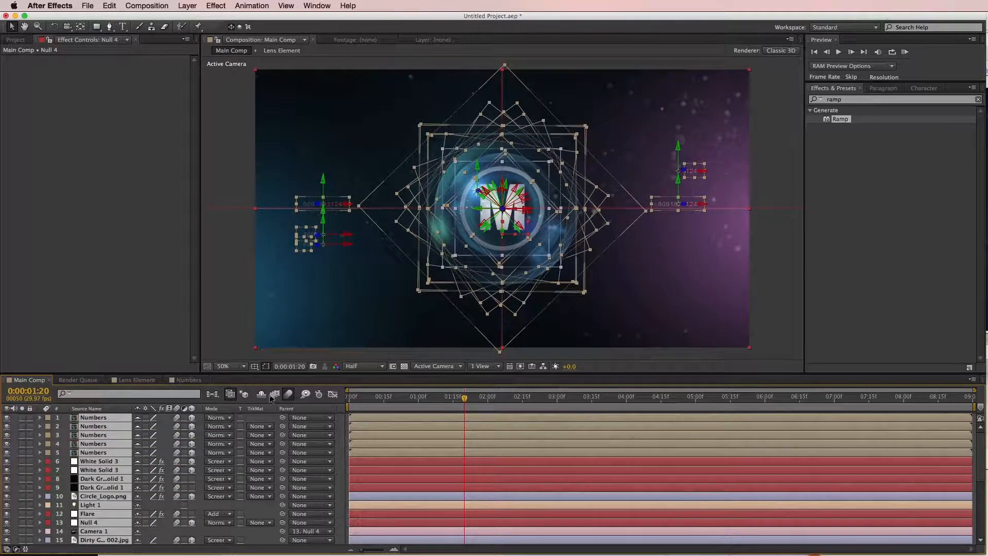
click(262, 394)
click(504, 501)
Step: Add a Position keyframe to Circle_Logo.png at about 0:00:02:15 and apply Easy Ease In to it
click(478, 435)
drag(464, 399, 515, 408)
key(p)
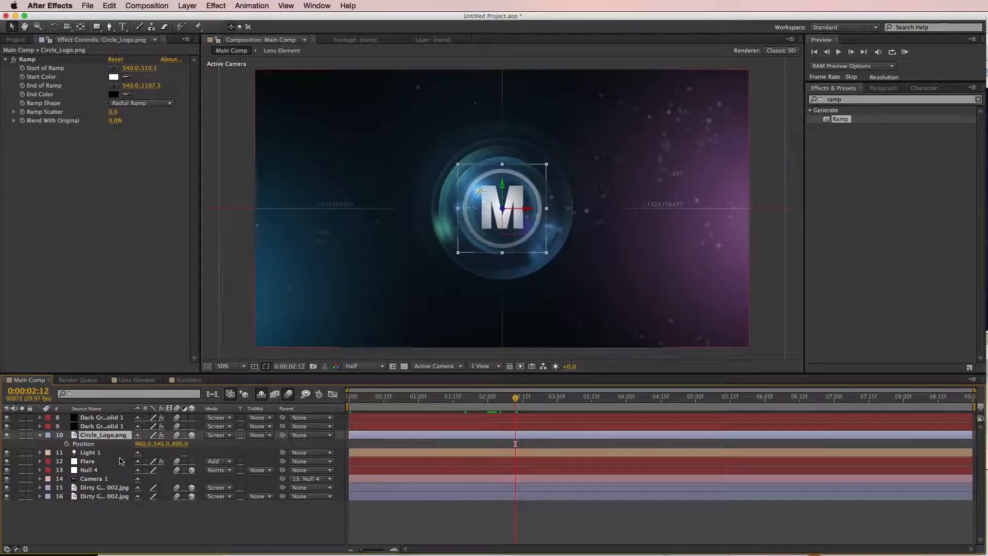
click(66, 444)
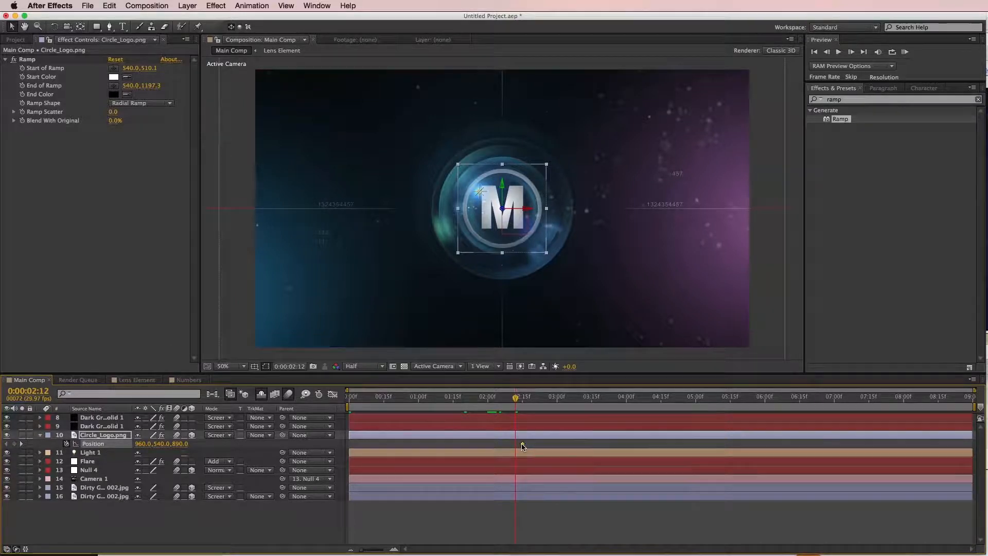
right_click(522, 444)
mouse_move(566, 552)
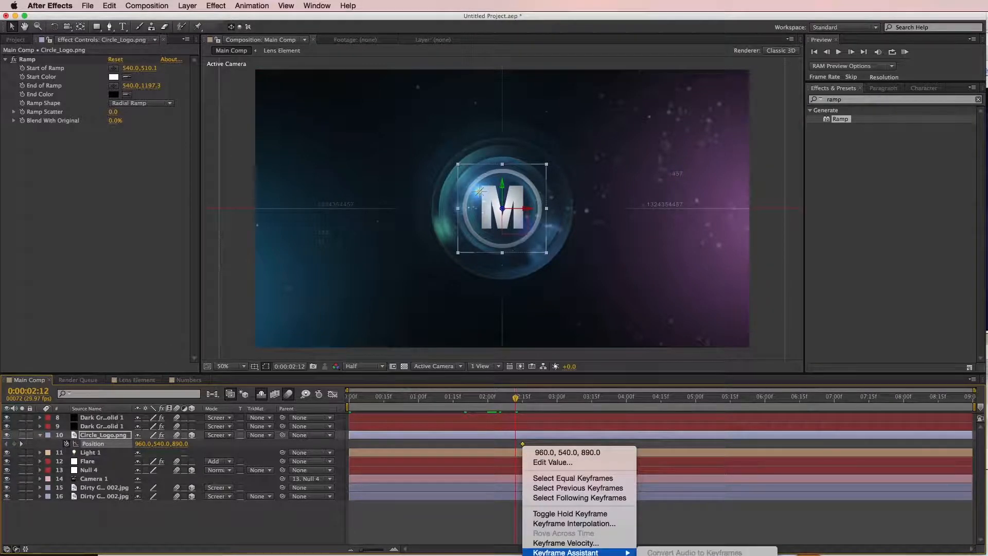
click(661, 555)
Step: Set Circle_Logo.png's Z position to -2660.0 at 0:00:00:27 so the logo starts behind the camera
drag(488, 399, 412, 402)
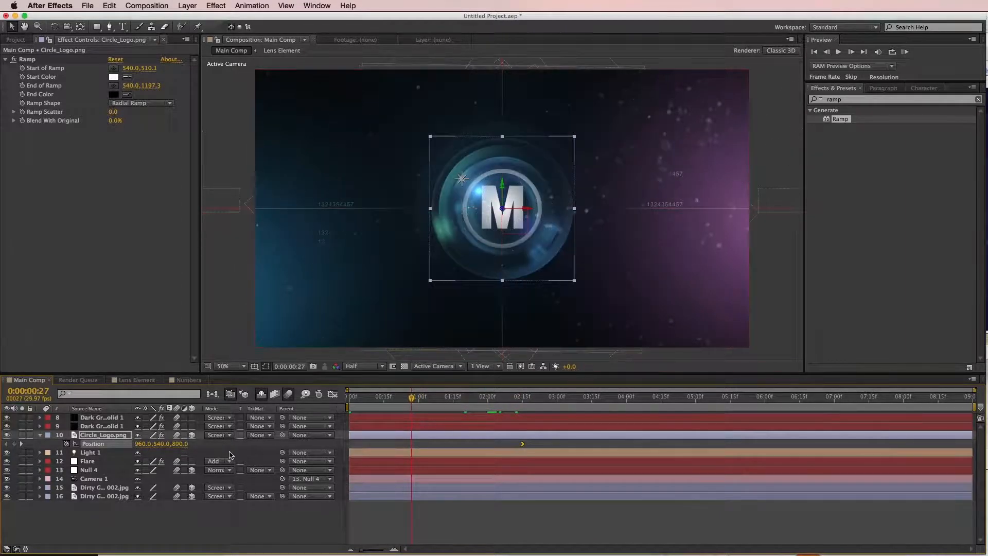
drag(186, 446, 24, 446)
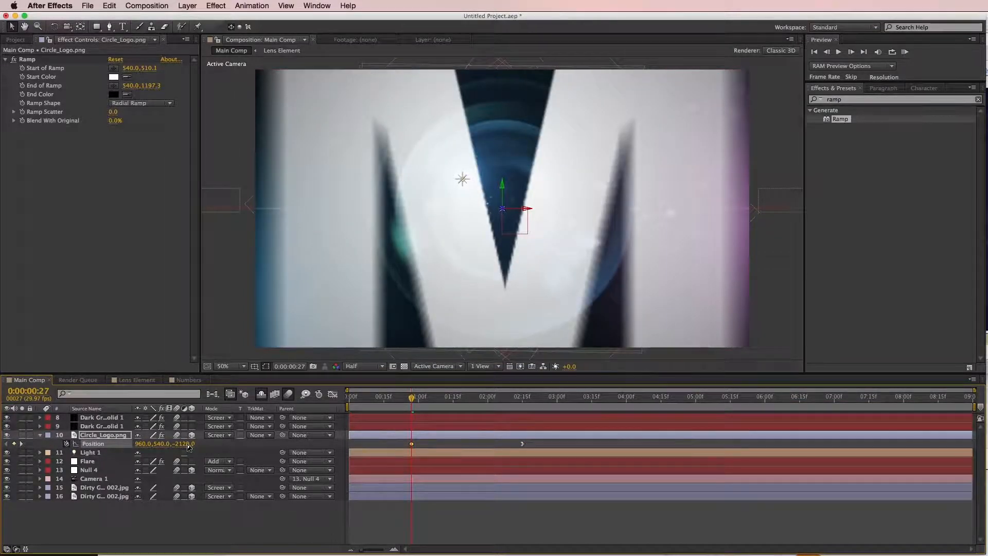
drag(187, 444, 157, 441)
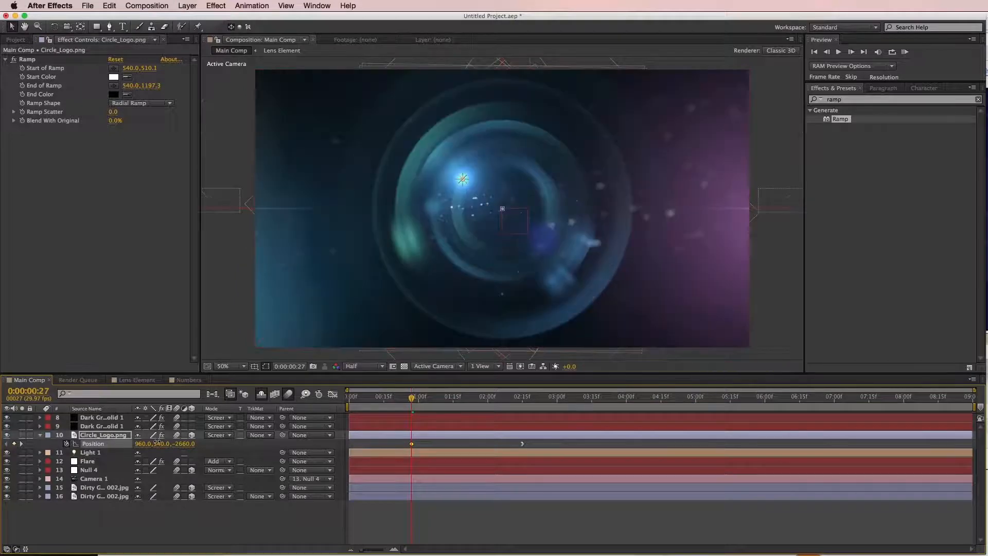
Step: Keyframe Circle_Logo.png's Opacity at 0% at 0:00:00:27 and raise it at 0:00:01:07 to fade the logo in
key(t)
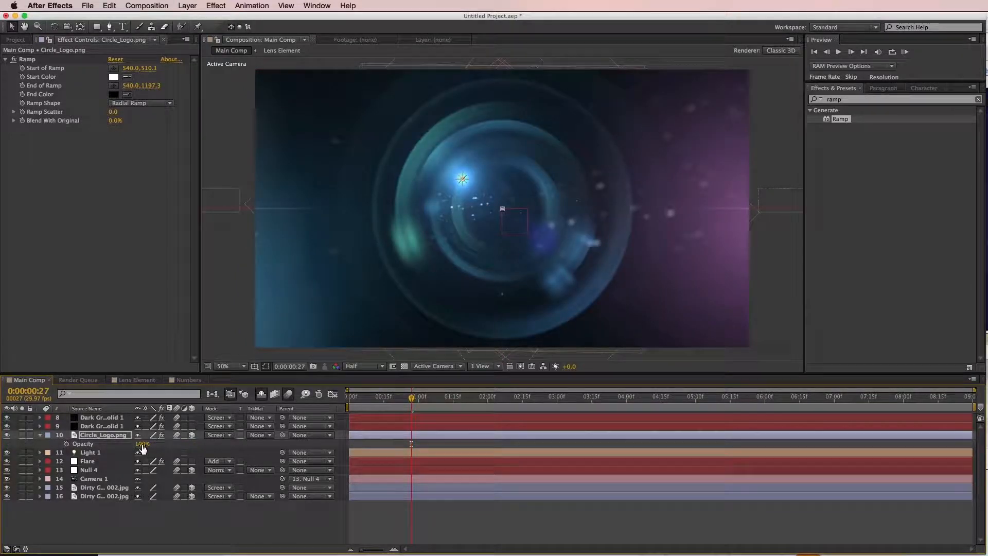
drag(142, 444, 82, 443)
click(66, 444)
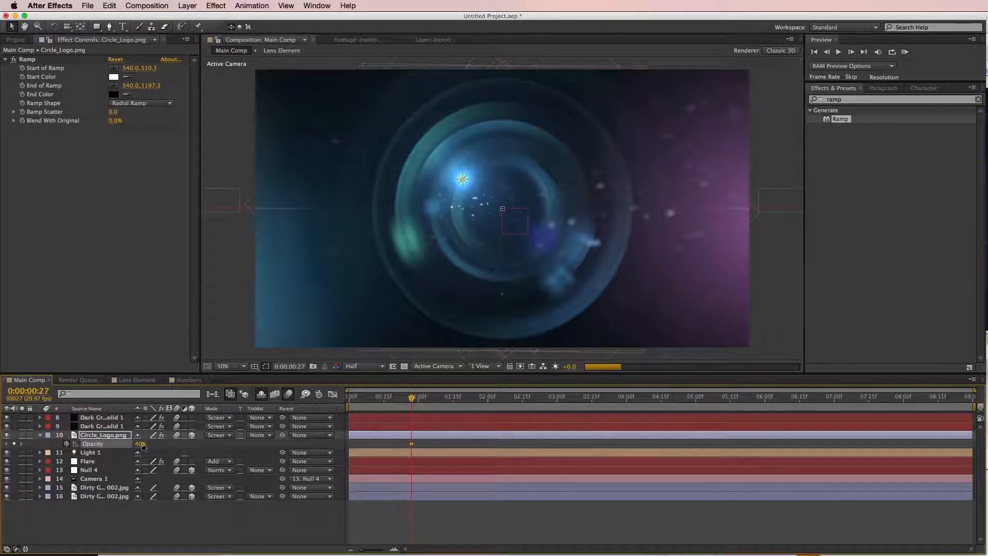
click(175, 435)
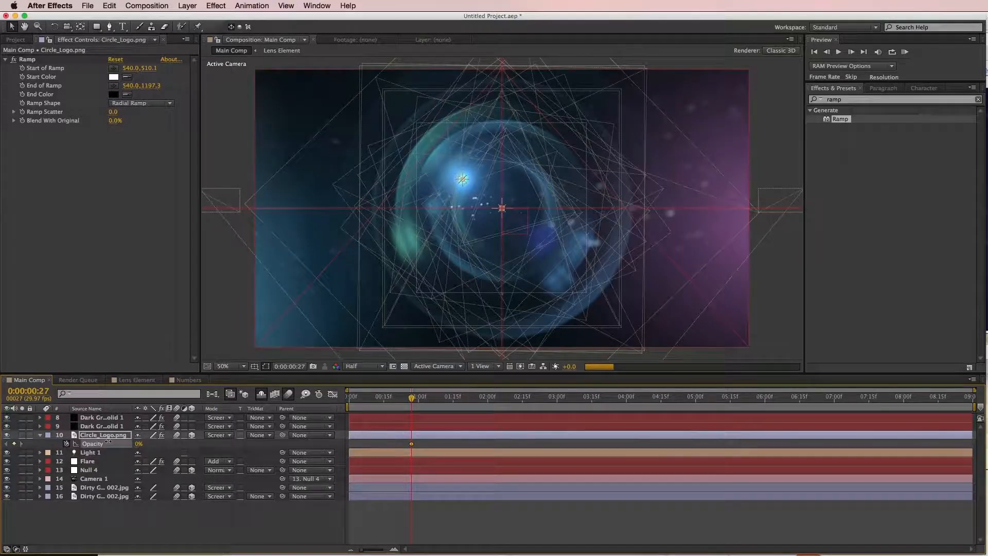
key(KP_0)
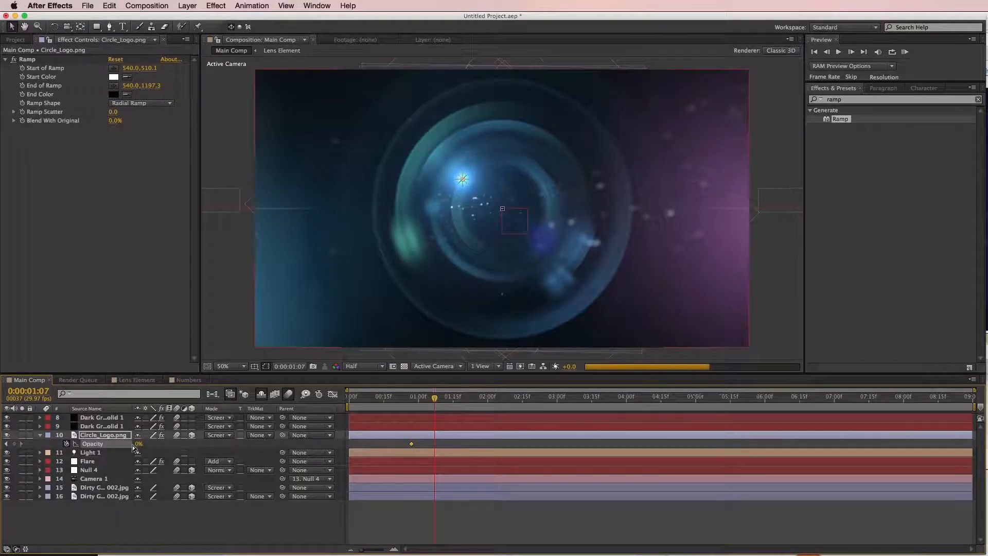
drag(262, 443, 263, 443)
Step: Go to 0:00:04:02 and collapse the keyframed properties of all layers
drag(434, 398, 632, 412)
click(698, 523)
key(super+a)
key(u)
click(698, 525)
Step: Switch to QuickTime Player 7 to compare Final Comp_1.mov with the comp, and return to After Effects
key(super+Tab)
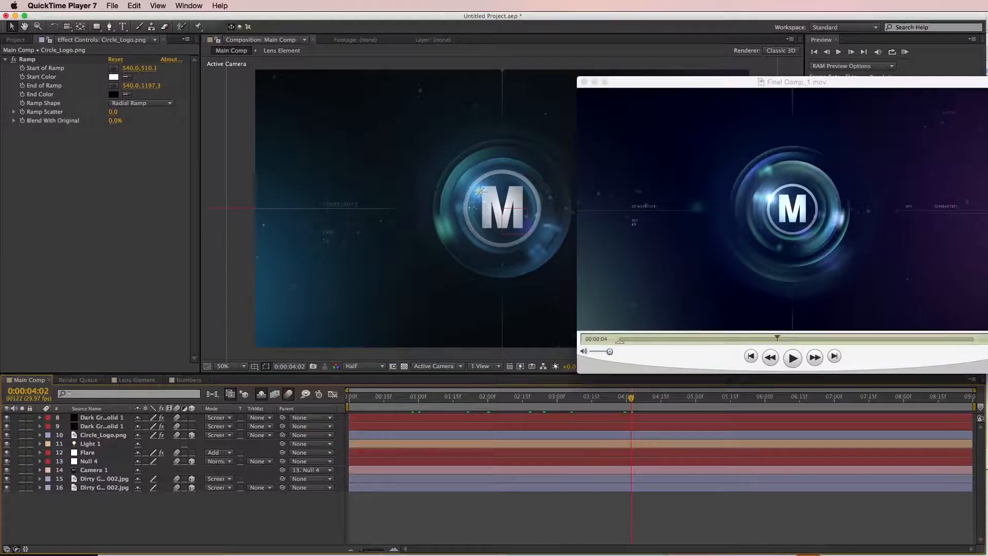
drag(816, 83, 842, 117)
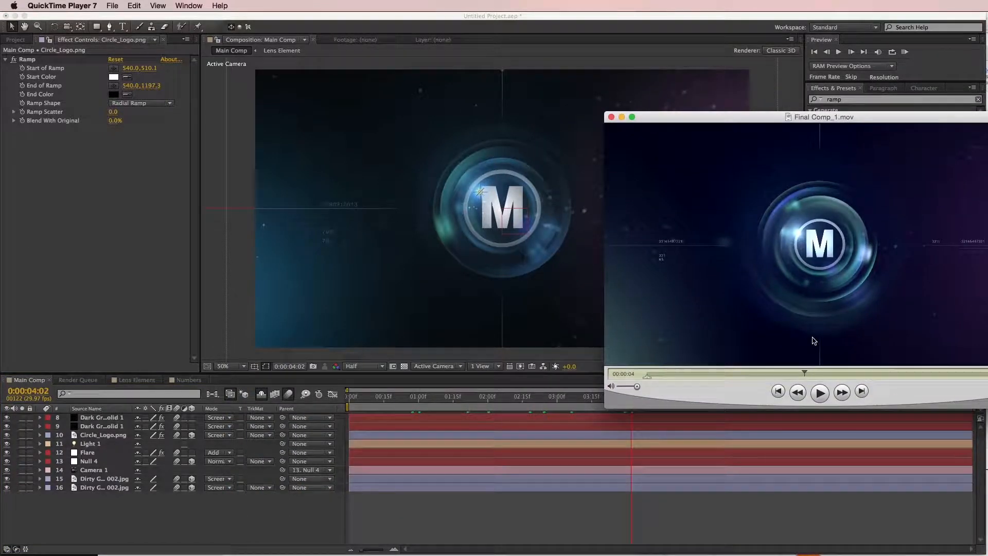
drag(724, 387, 987, 349)
click(832, 514)
click(215, 5)
click(444, 498)
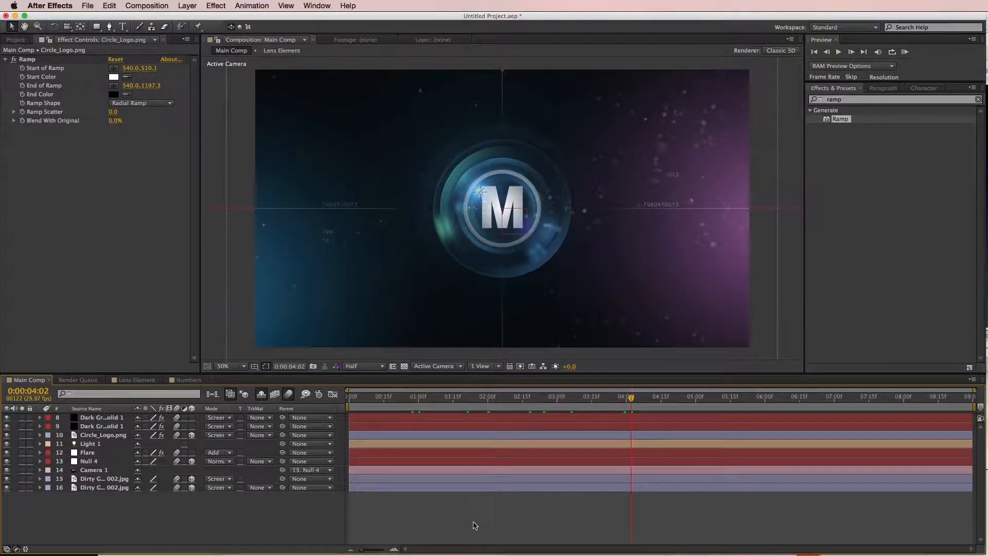
Step: Add a new adjustment layer above all other layers in Main Comp
click(189, 5)
mouse_move(196, 18)
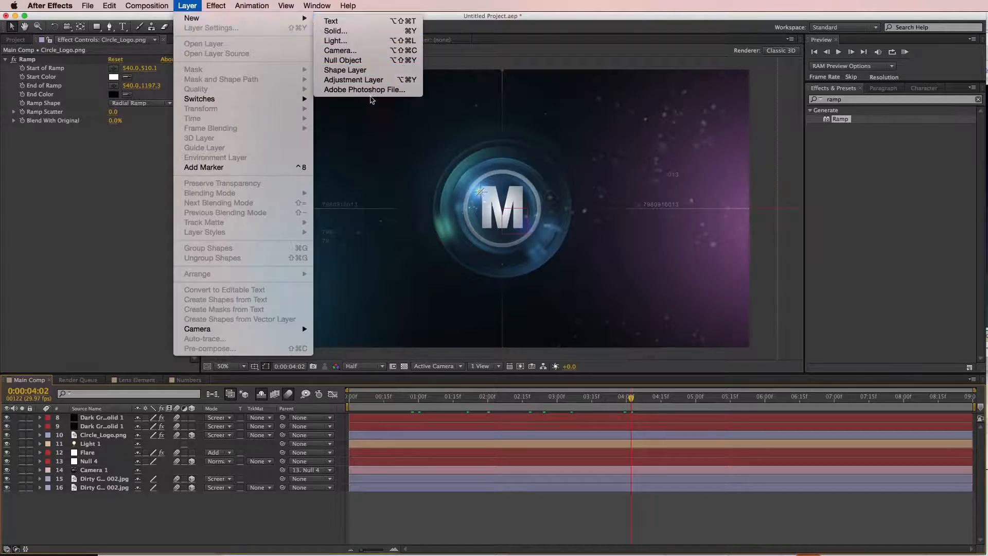
click(360, 80)
Step: Apply Curves to the new adjustment layer and shape the RGB curve into a slight S, with darker shadows and brighter highlights
click(216, 5)
mouse_move(225, 126)
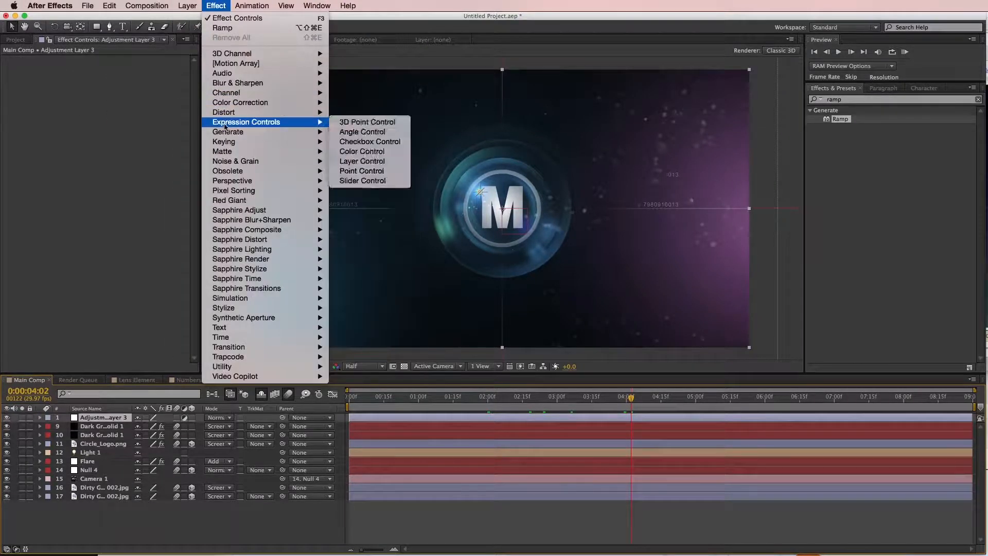
mouse_move(247, 102)
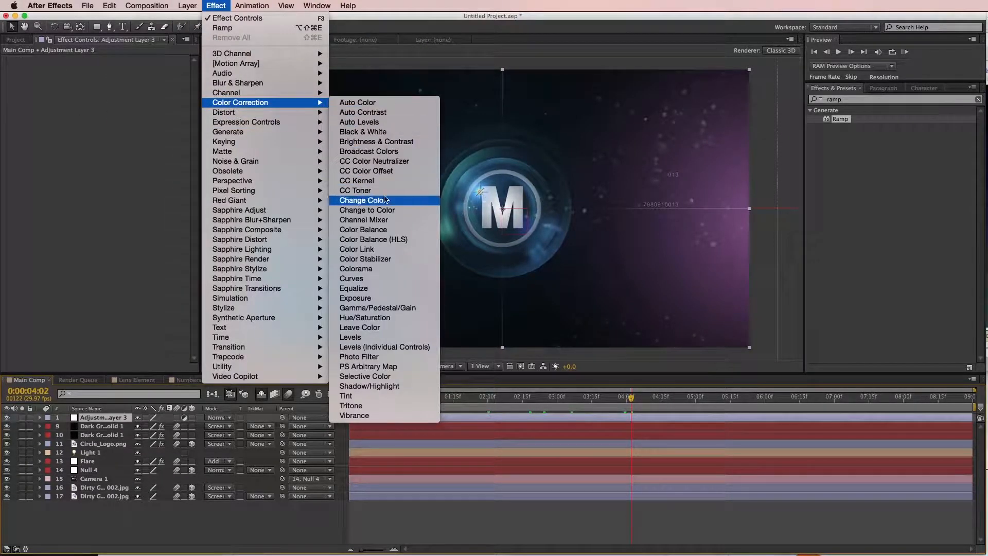
click(383, 282)
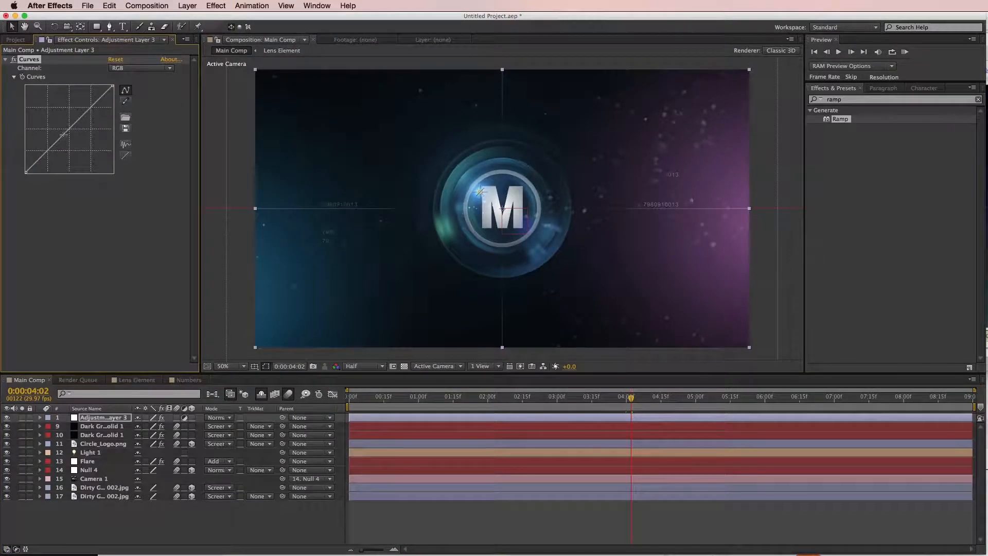
drag(47, 150, 50, 154)
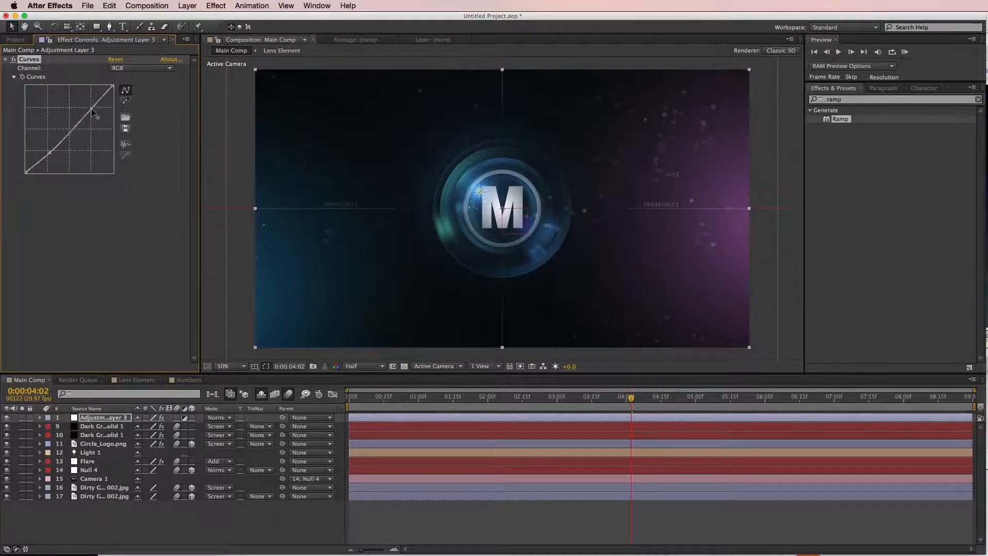
drag(93, 111, 89, 108)
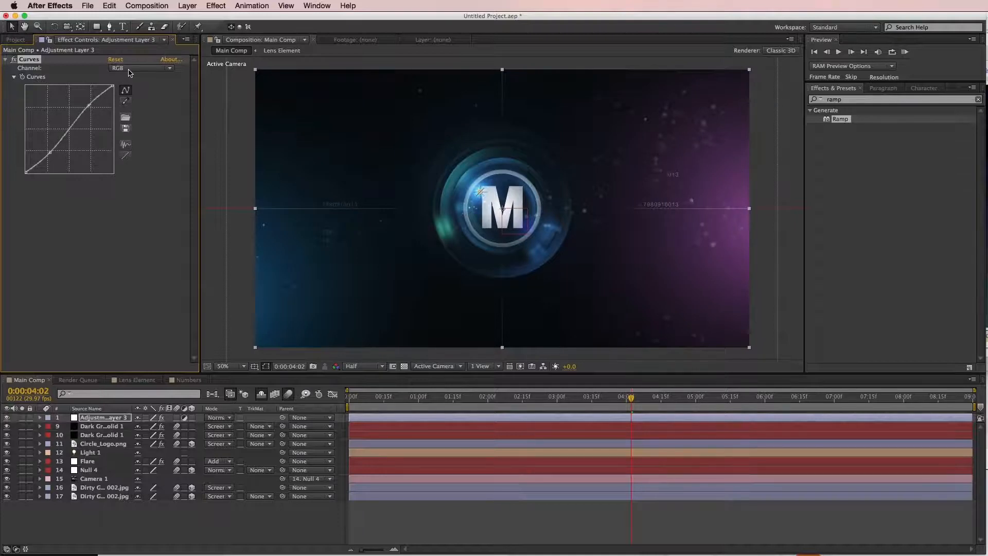
Step: Raise the black point of the Blue channel slightly in the adjustment layer's Curves to tint the shadows blue
click(129, 69)
click(129, 113)
drag(28, 170, 25, 164)
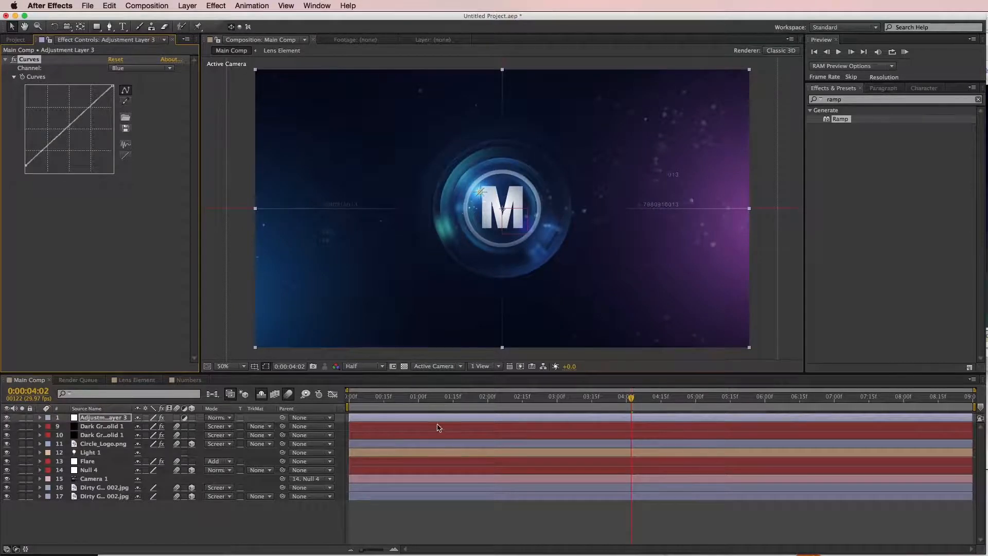
Step: Add the Noise HLS effect to the adjustment layer and set its Lightness to 3%
click(212, 5)
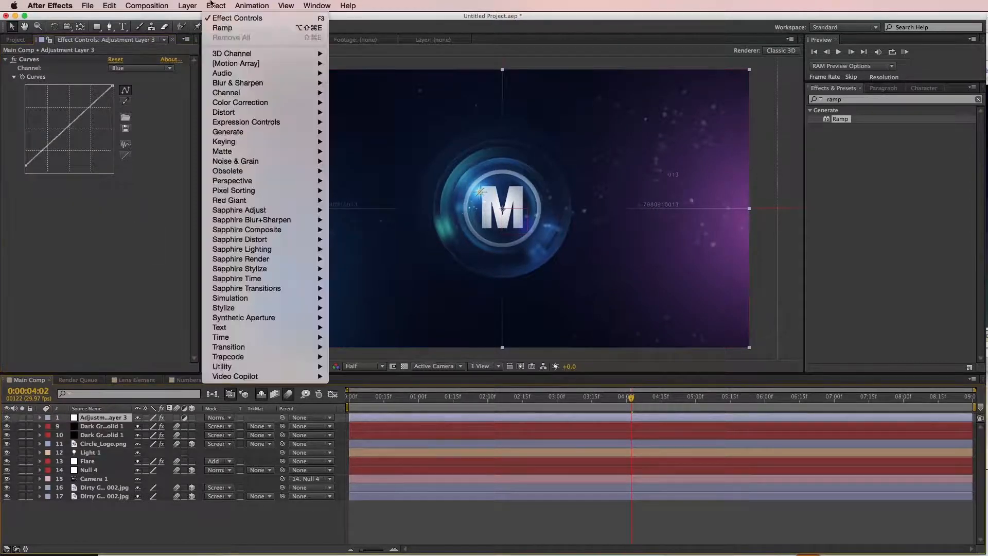
mouse_move(255, 161)
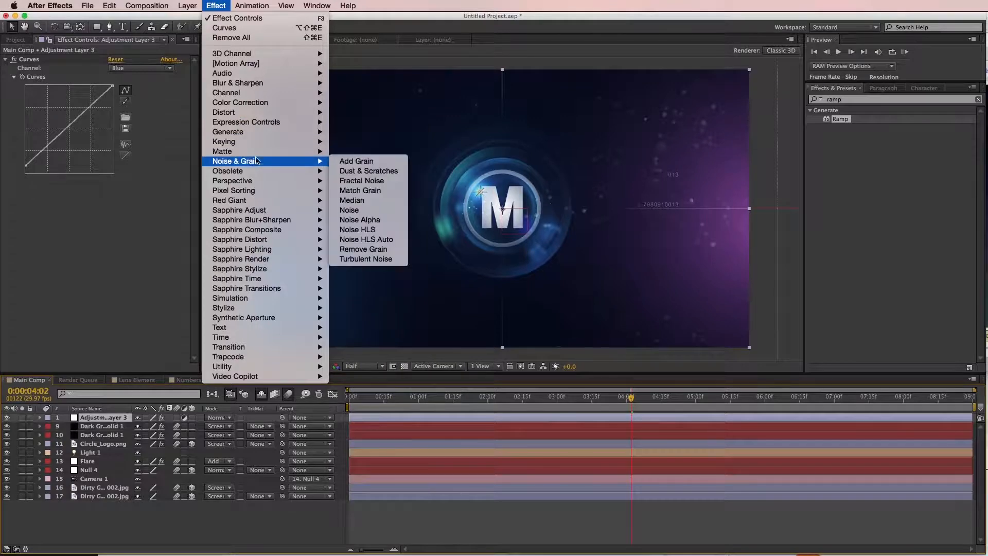
click(362, 232)
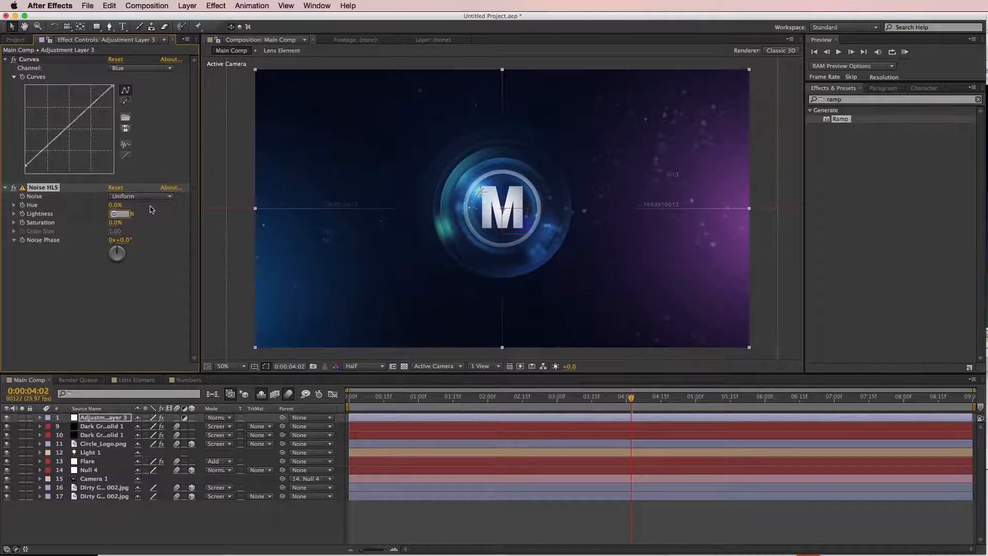
text(4)
key(Return)
click(115, 213)
Step: Go to 0:00:01:03 and play a RAM preview of the graded logo animation
drag(620, 400, 425, 400)
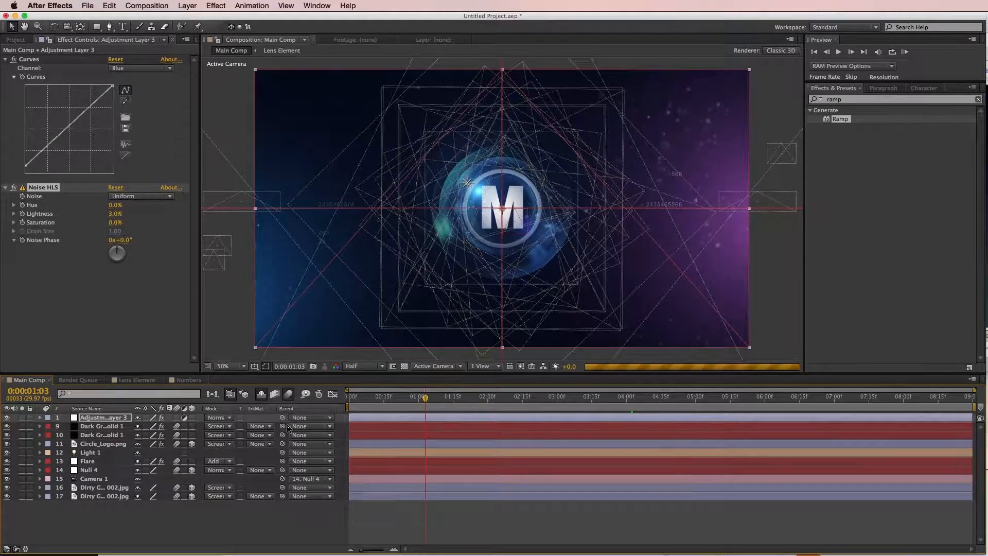
key(KP_0)
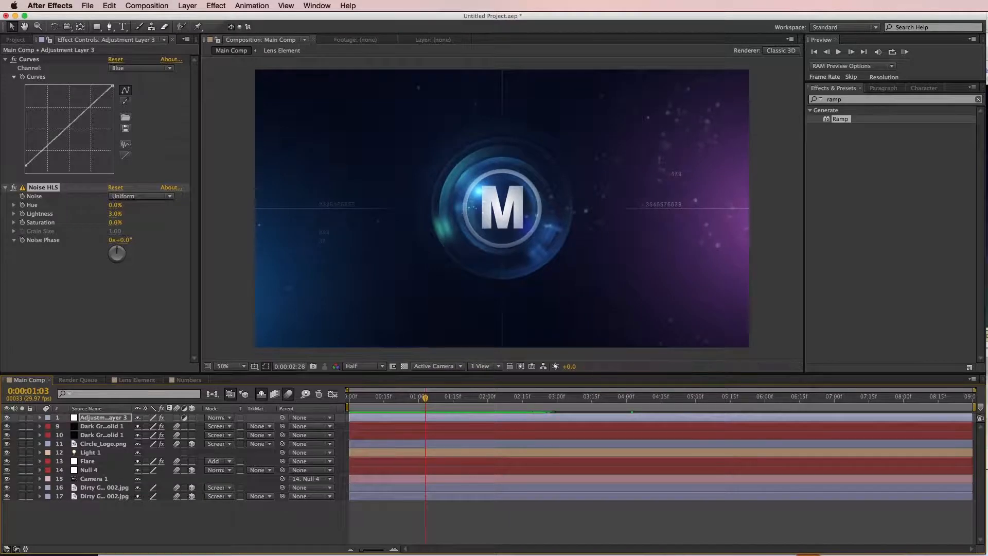
key(space)
key(space)
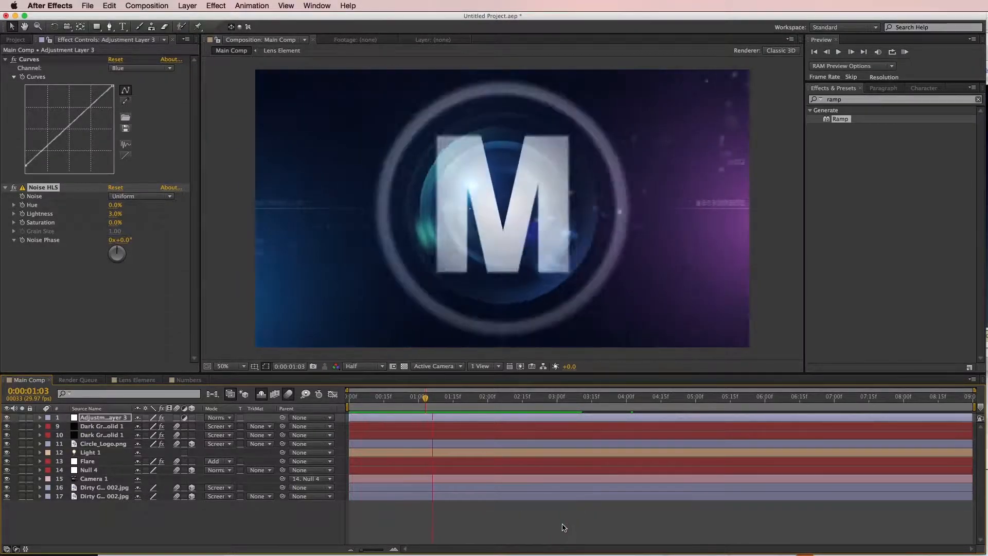
key(space)
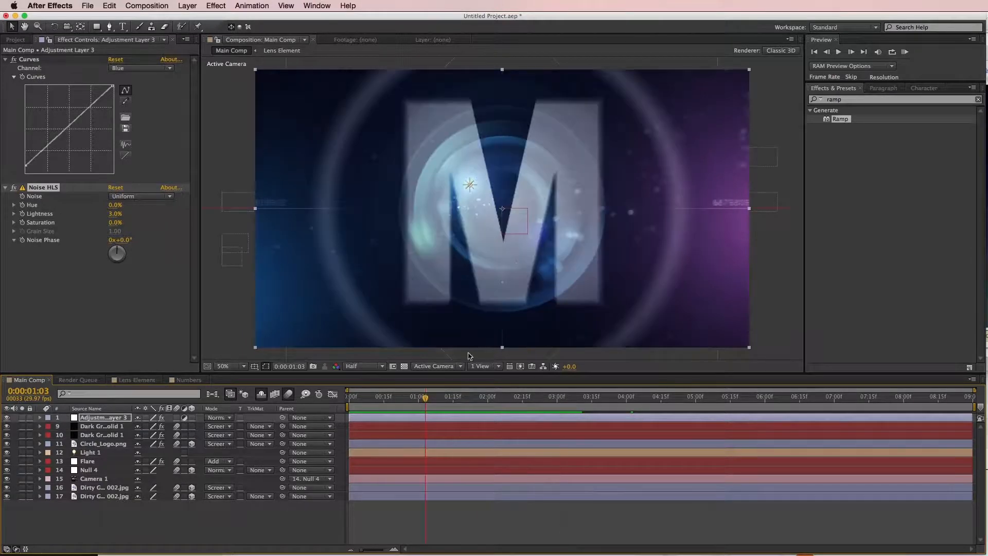
Step: Add a Fast Blur effect to Circle_Logo.png, try out its Blurriness and leave it at 0.0
drag(438, 397, 421, 406)
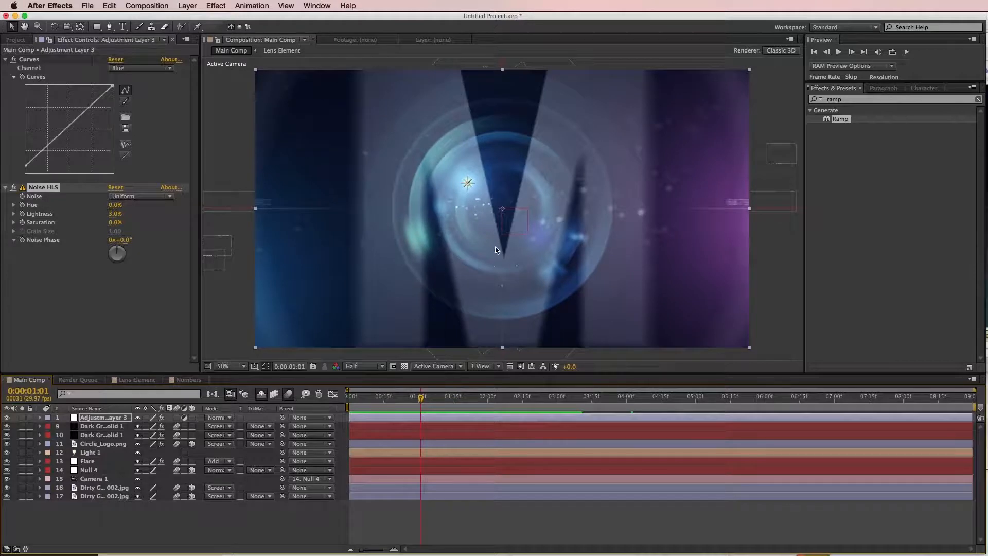
click(111, 444)
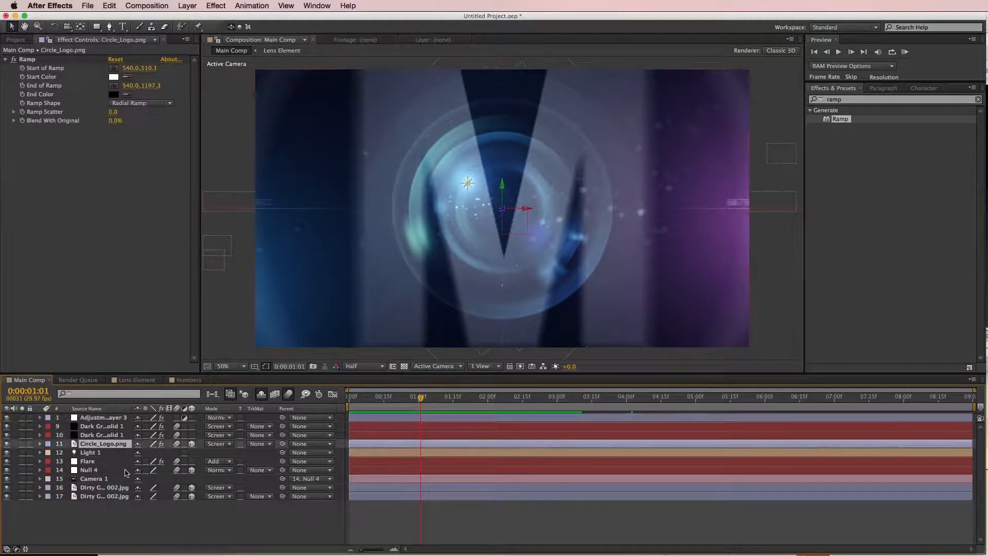
click(187, 6)
mouse_move(241, 83)
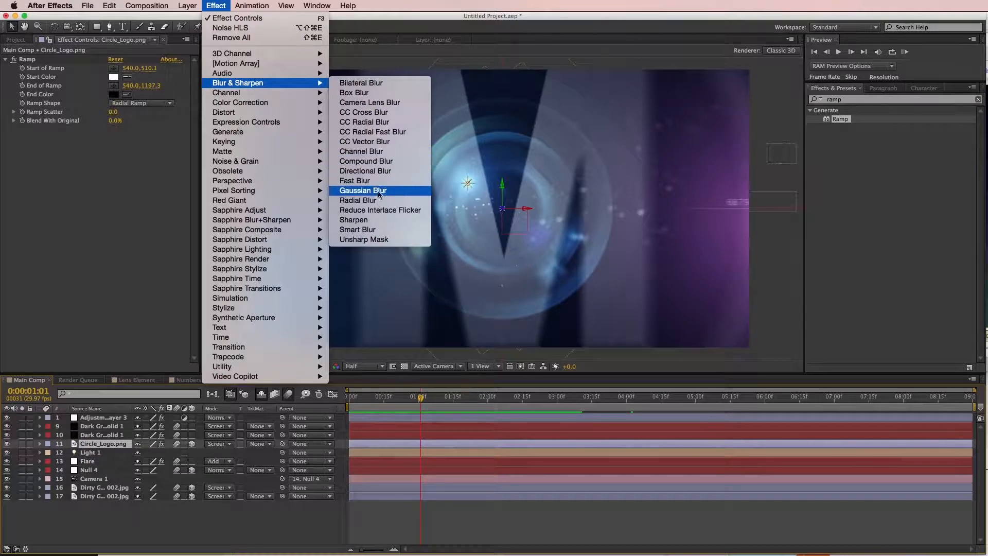
click(355, 181)
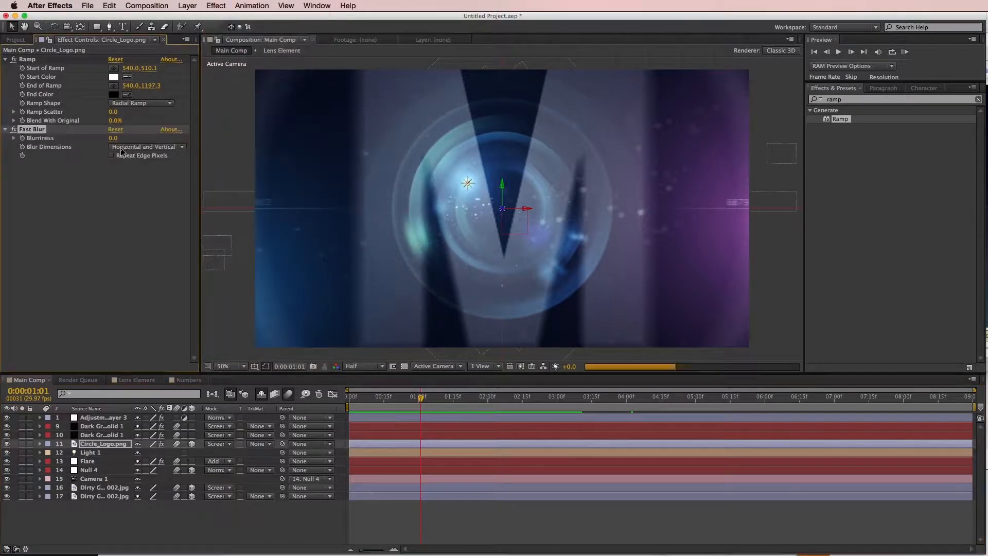
drag(115, 138, 119, 138)
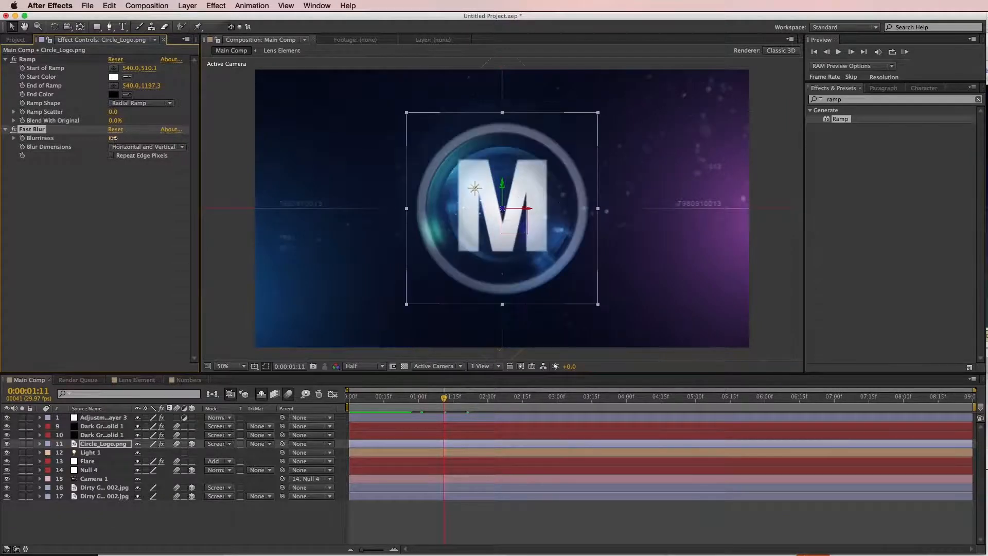
key(Return)
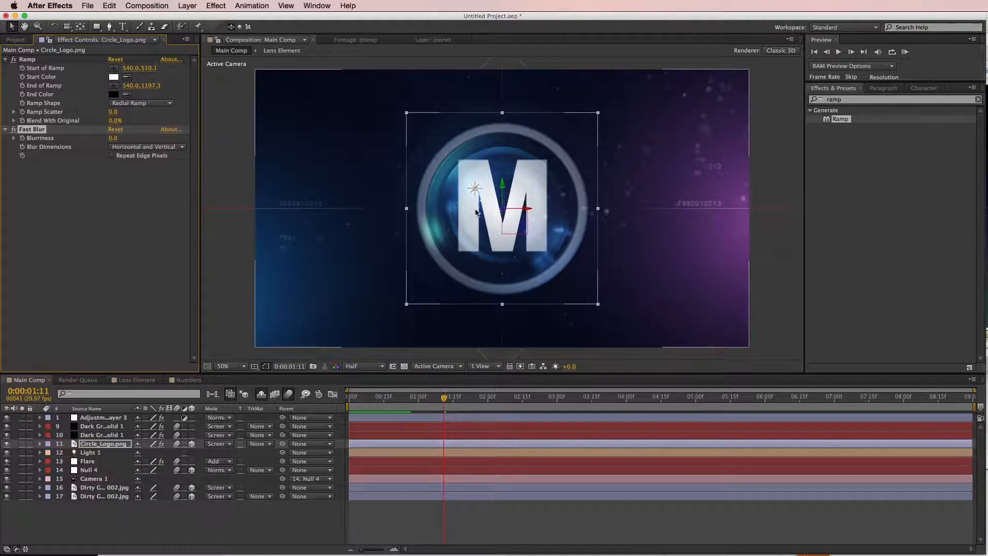
Step: Move Circle_Logo.png's last Position keyframe to 0:00:02:00 and collapse the keyframed properties of all layers
click(490, 445)
key(u)
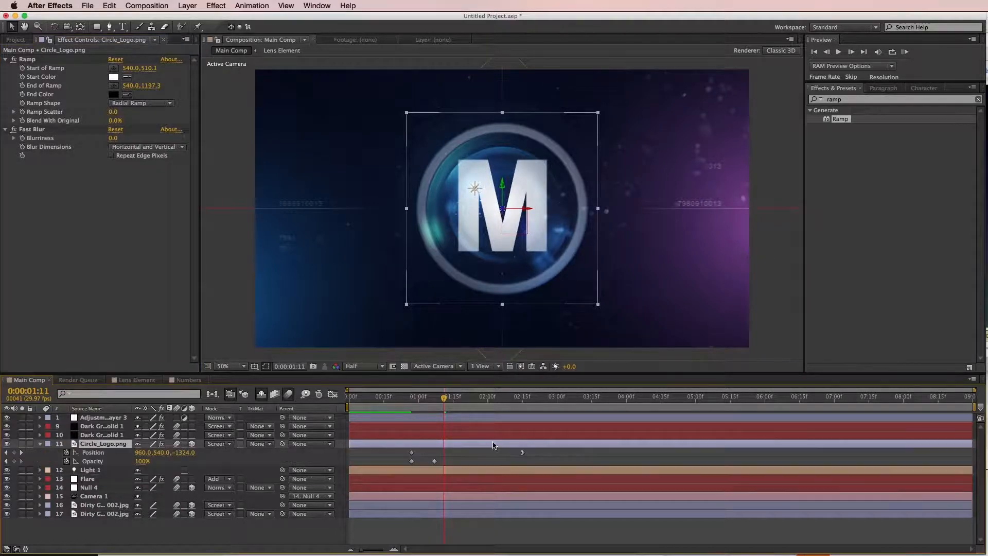
drag(522, 452, 487, 452)
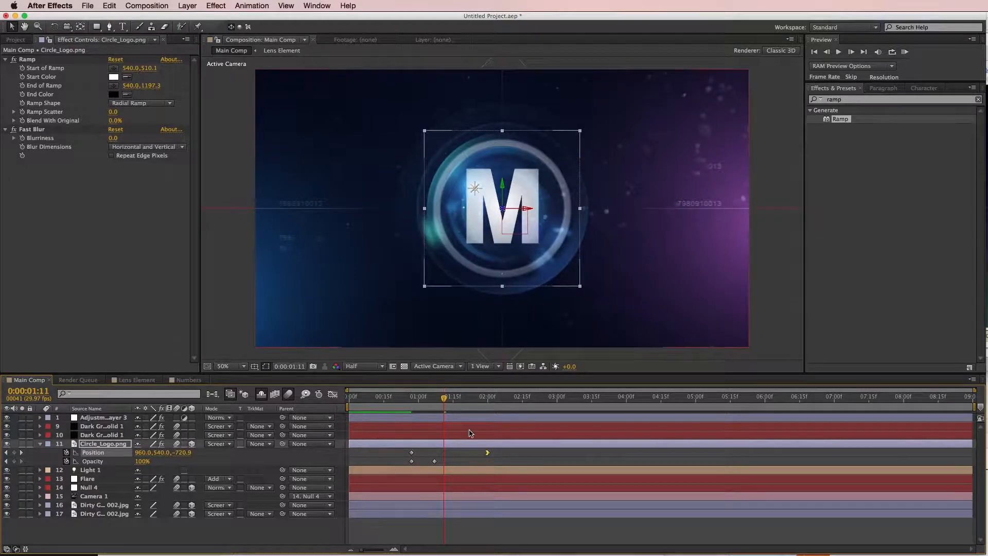
key(super+a)
key(u)
click(506, 524)
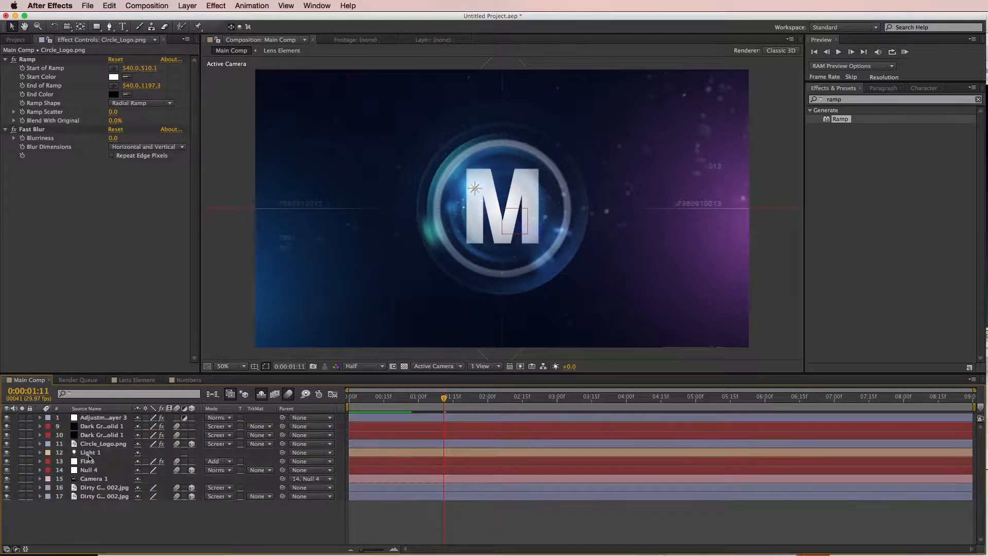
Step: Set Null 4's Z Position to -2641.7 at its 0:00:05:00 keyframe
click(96, 471)
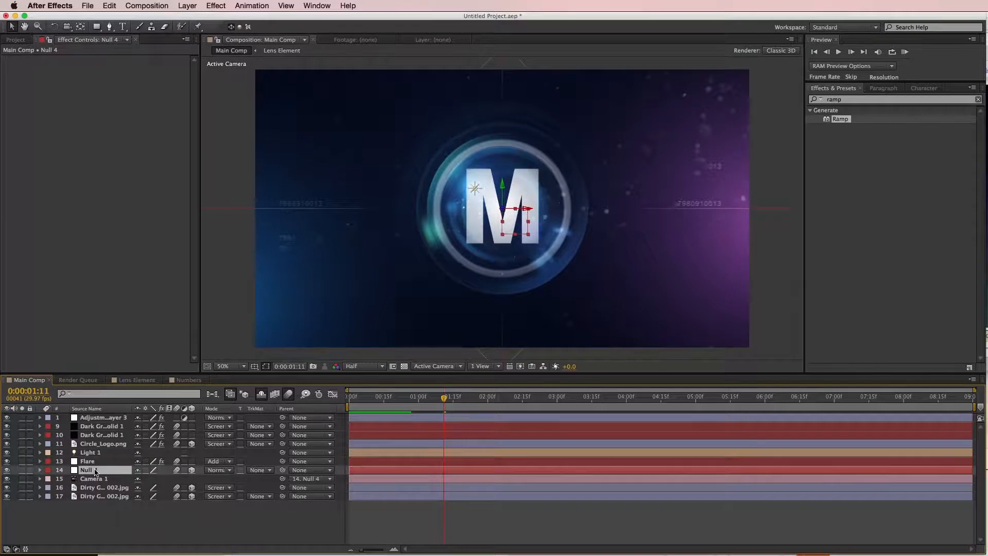
key(u)
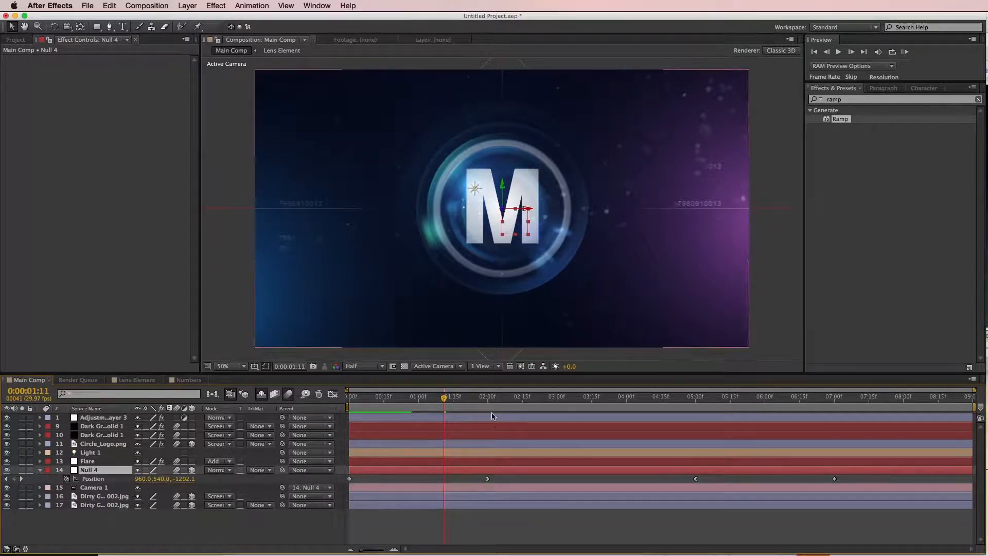
click(21, 479)
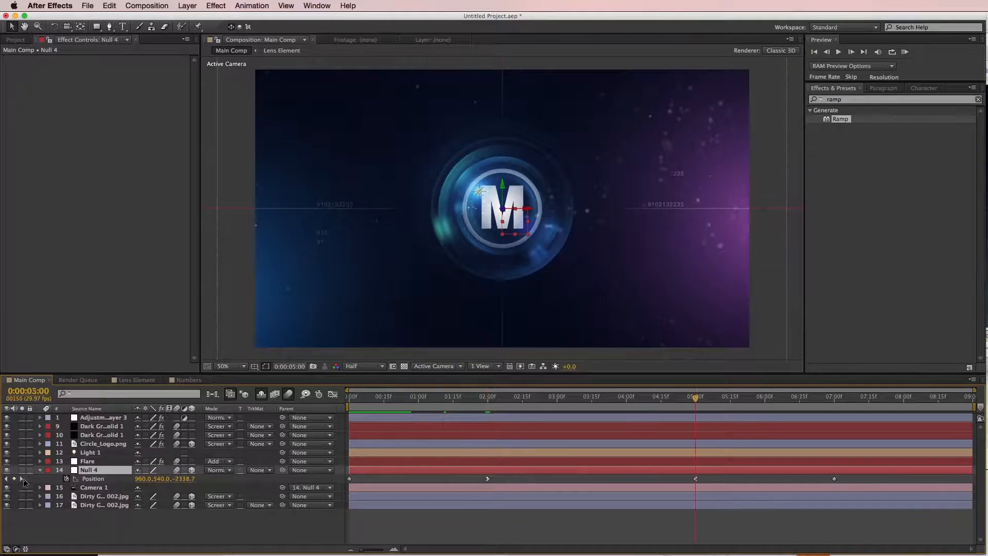
drag(185, 479, 23, 478)
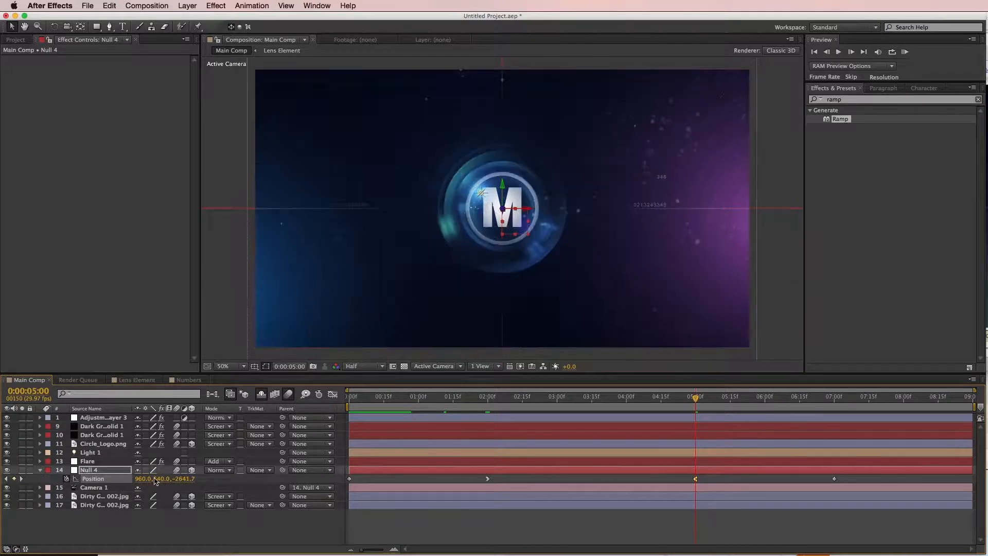
Step: In Null 4's Position speed graph, join the split speeds smoothly at 0:00:02:00 (about 611 px/sec) and at 0:00:05:00
click(438, 526)
click(117, 478)
click(332, 395)
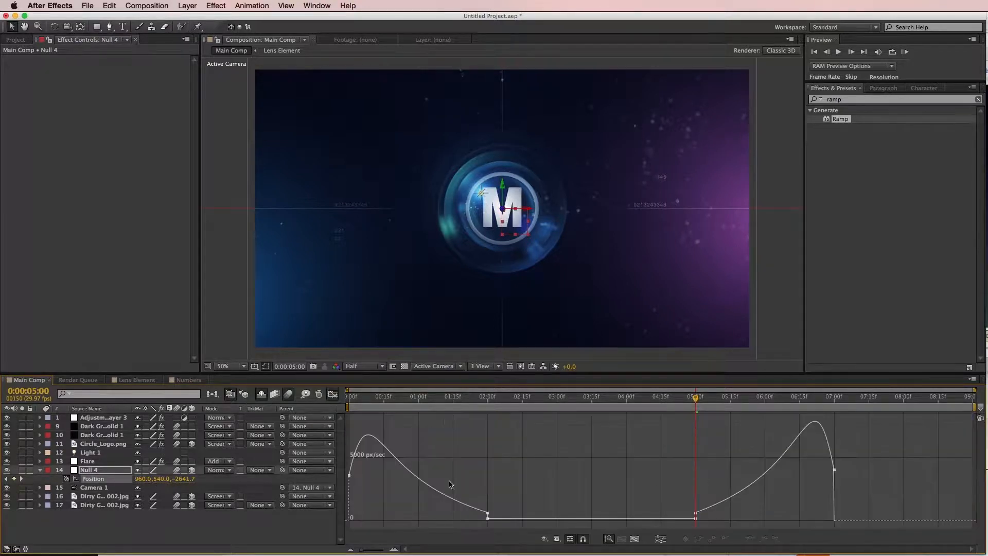
mouse_move(487, 519)
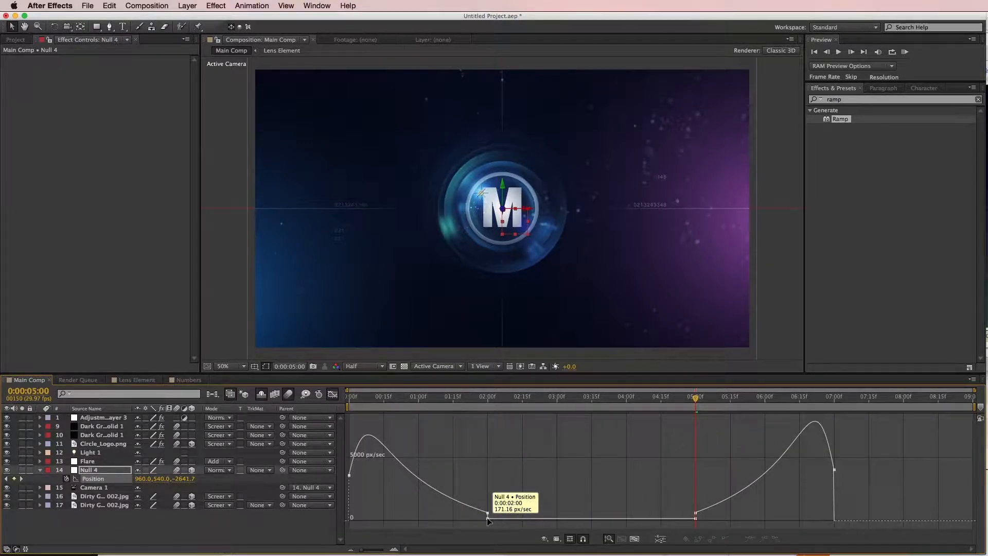
drag(488, 518, 487, 513)
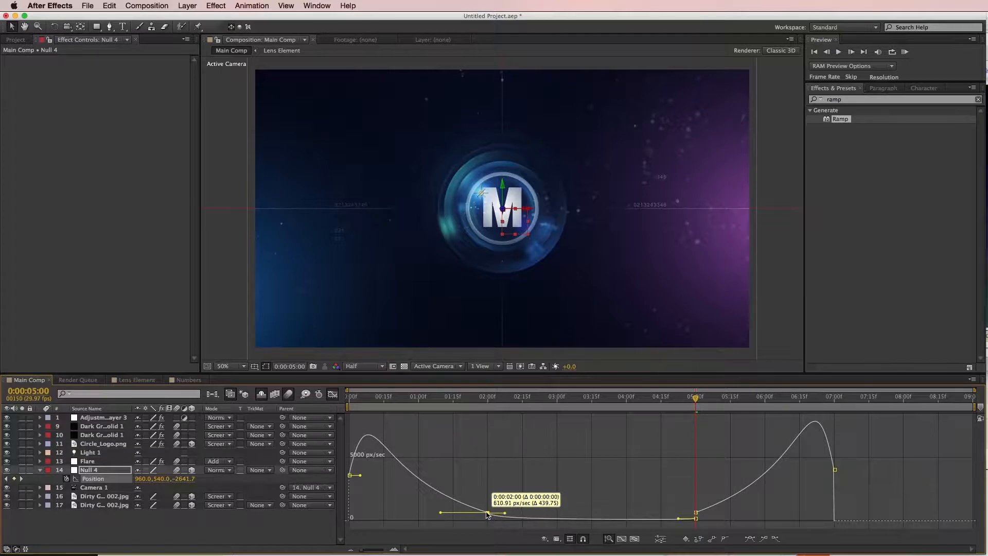
mouse_move(696, 520)
drag(695, 519, 696, 515)
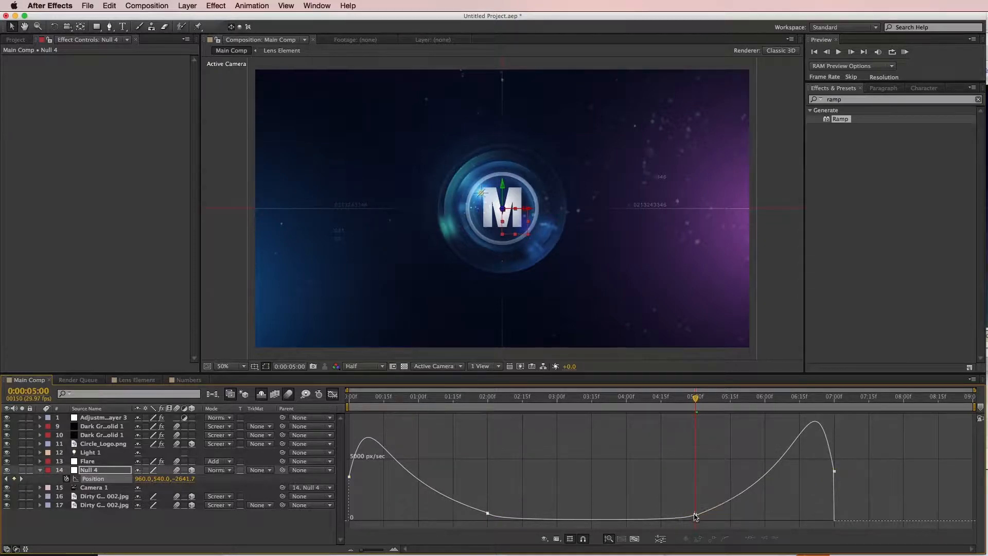
drag(696, 515, 696, 515)
drag(490, 513, 488, 513)
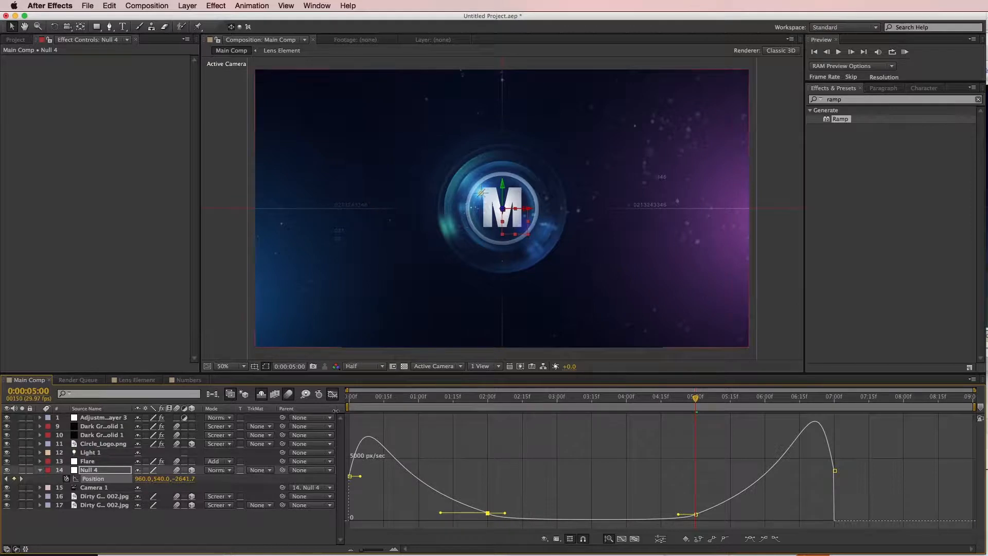
Step: Leave the graph editor, collapse the keyframed properties of all layers and deselect everything
click(332, 394)
key(F2)
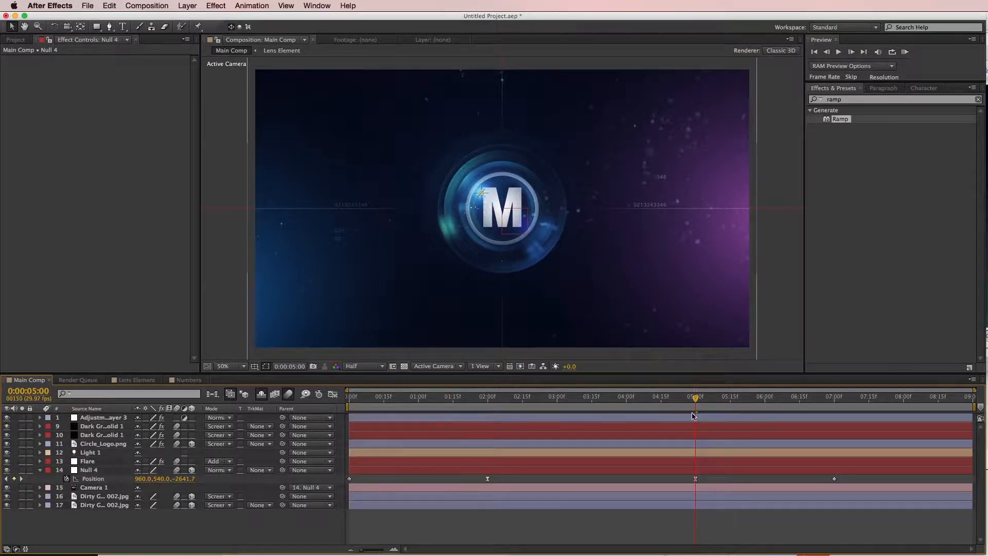
key(ctrl+a)
key(u)
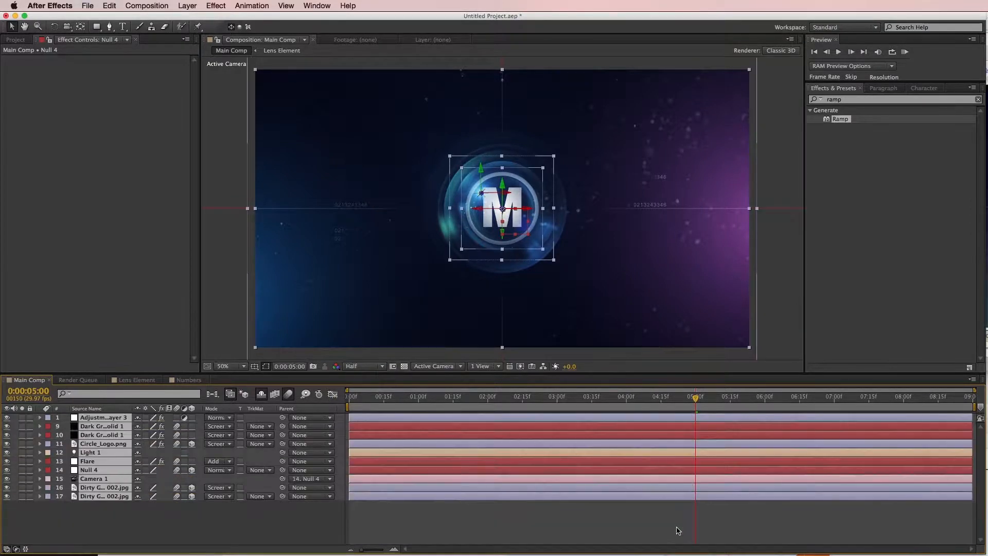
key(F2)
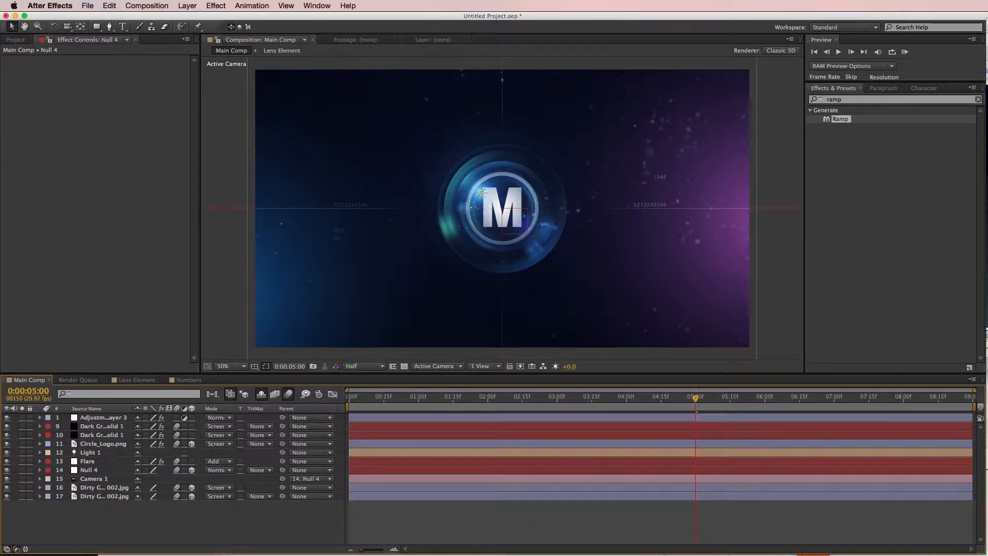
Step: Switch to QuickTime Player 7, scrub through Final Comp_1.mov to compare its motion, and move the player out of the way
key(super+Tab)
drag(643, 96, 482, 74)
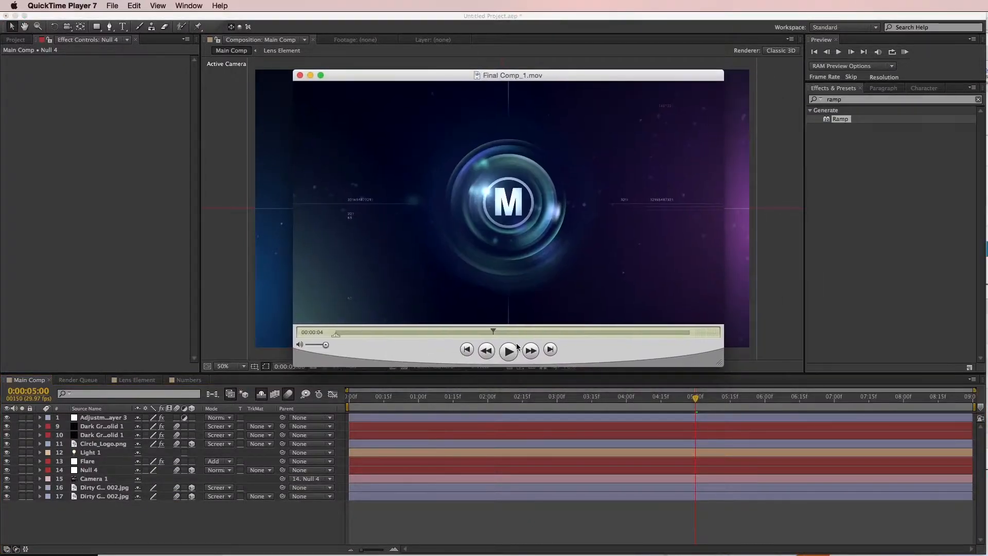
scroll(490, 246, up, 5)
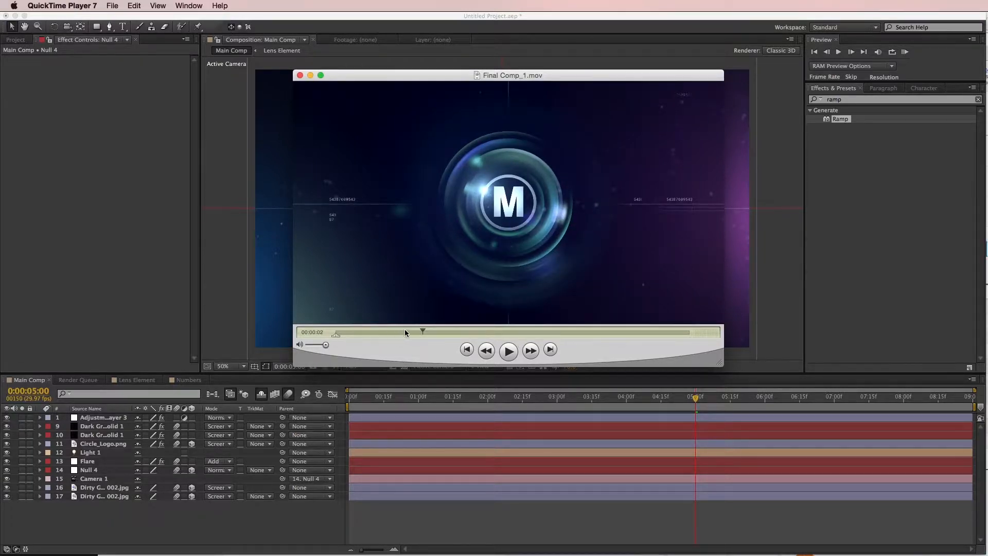
mouse_move(337, 335)
mouse_down()
mouse_move(592, 334)
mouse_move(483, 341)
mouse_move(554, 338)
mouse_up()
drag(329, 75, 987, 61)
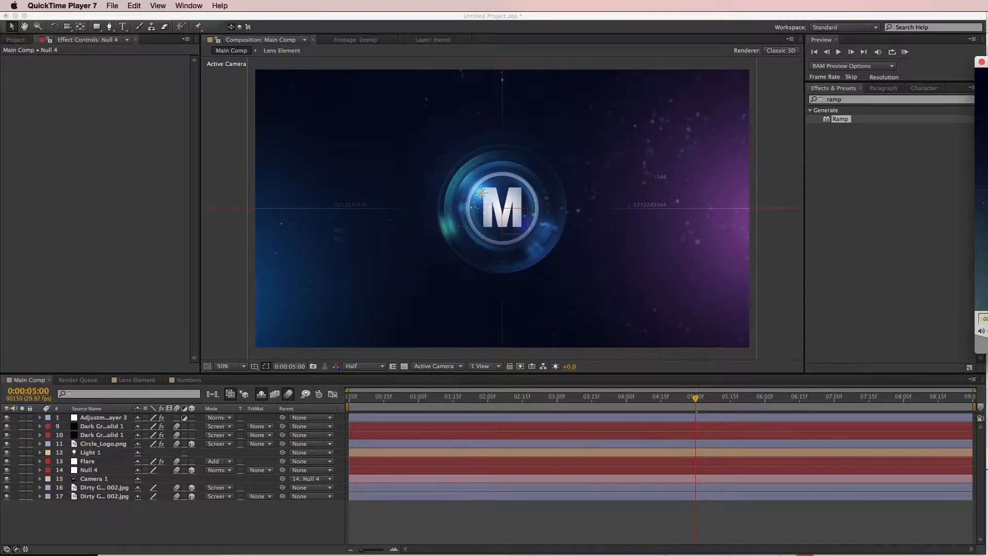
Step: Return to After Effects and RAM preview Main Comp with the revised camera movement
click(894, 528)
key(KP_0)
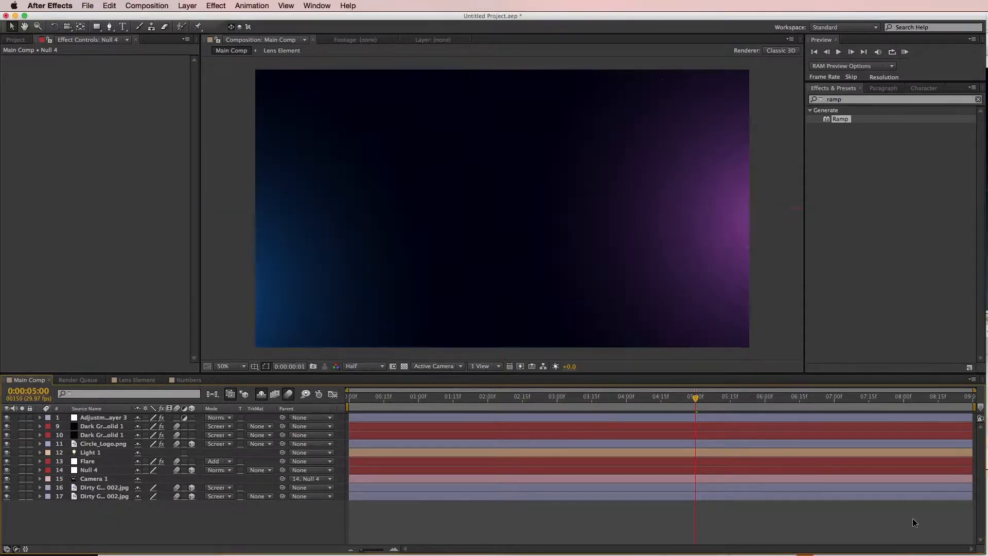